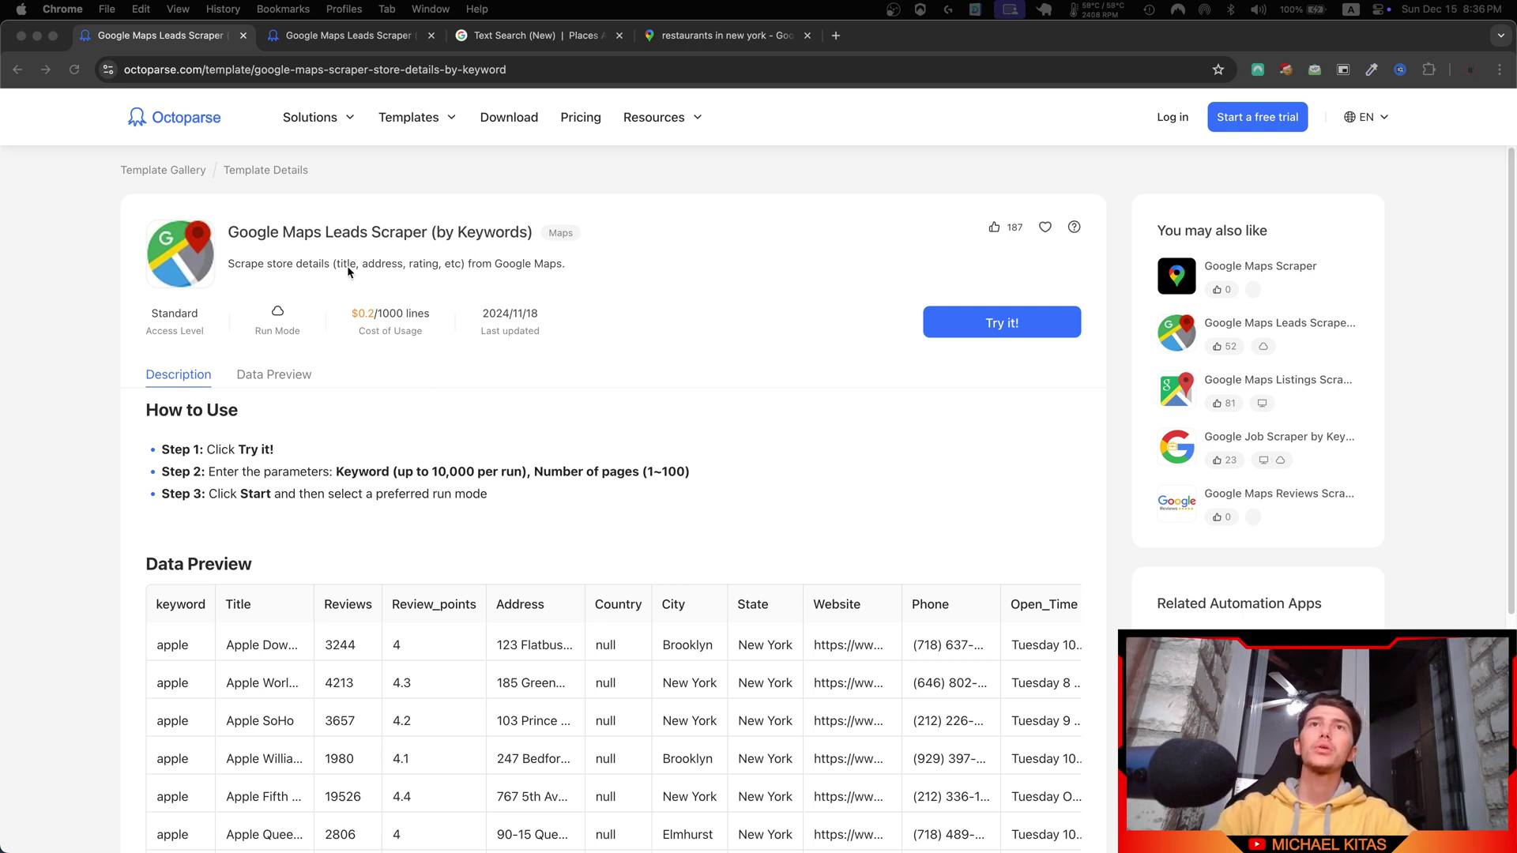
# - Focus Chrome and switch to the 'restaurants in new york' Google Maps tab
pyautogui.click(218, 231)
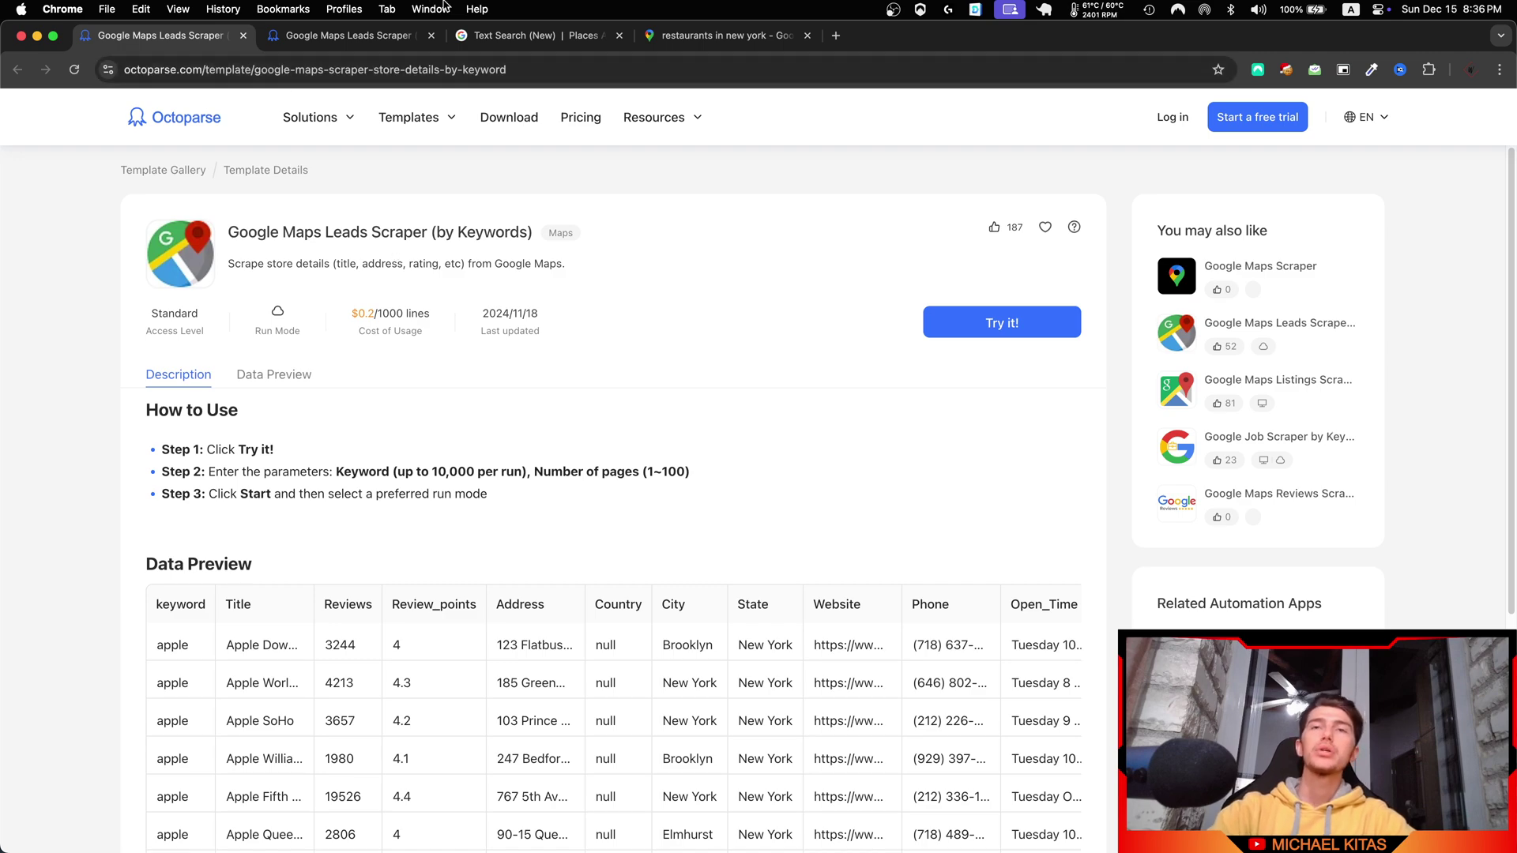
pyautogui.press('super+4')
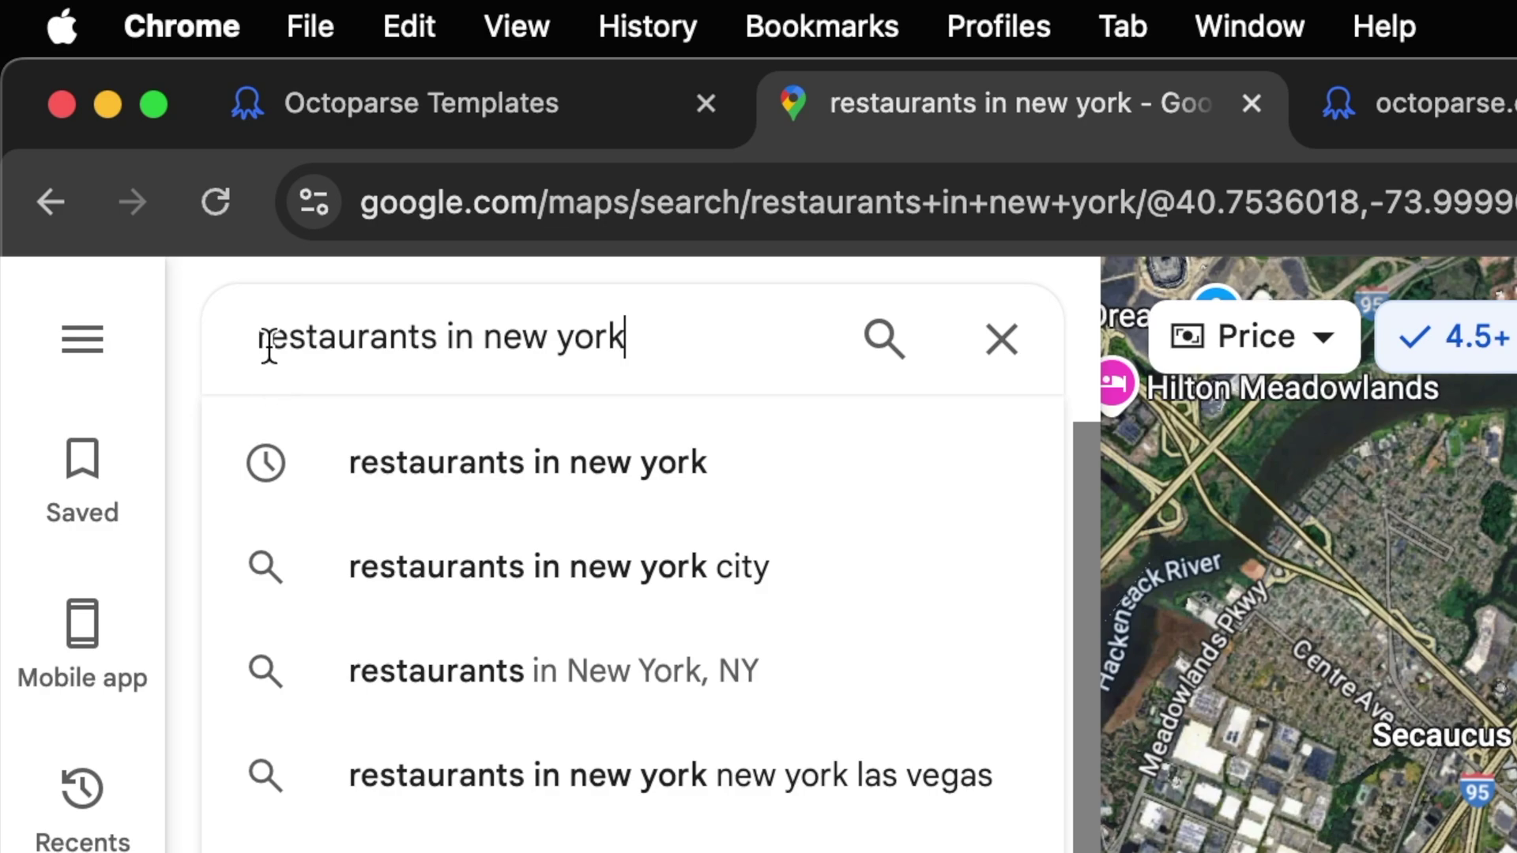
# - Select the 'restaurants in new york' query and the search part of the Maps address
pyautogui.moveTo(94, 120); pyautogui.dragTo(216, 119)
pyautogui.click(216, 119)
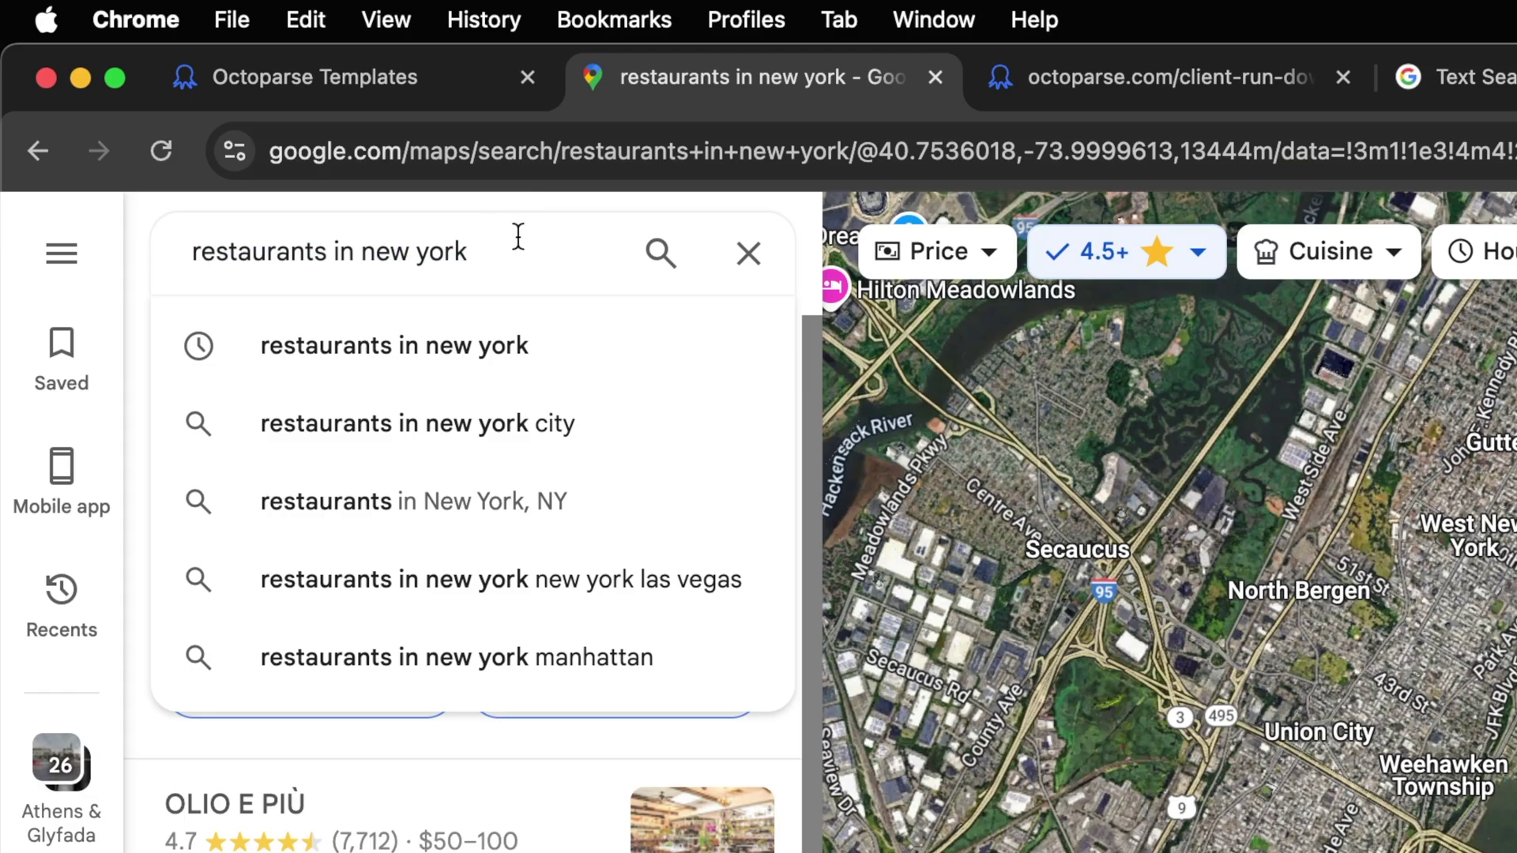
pyautogui.moveTo(519, 237); pyautogui.dragTo(119, 264)
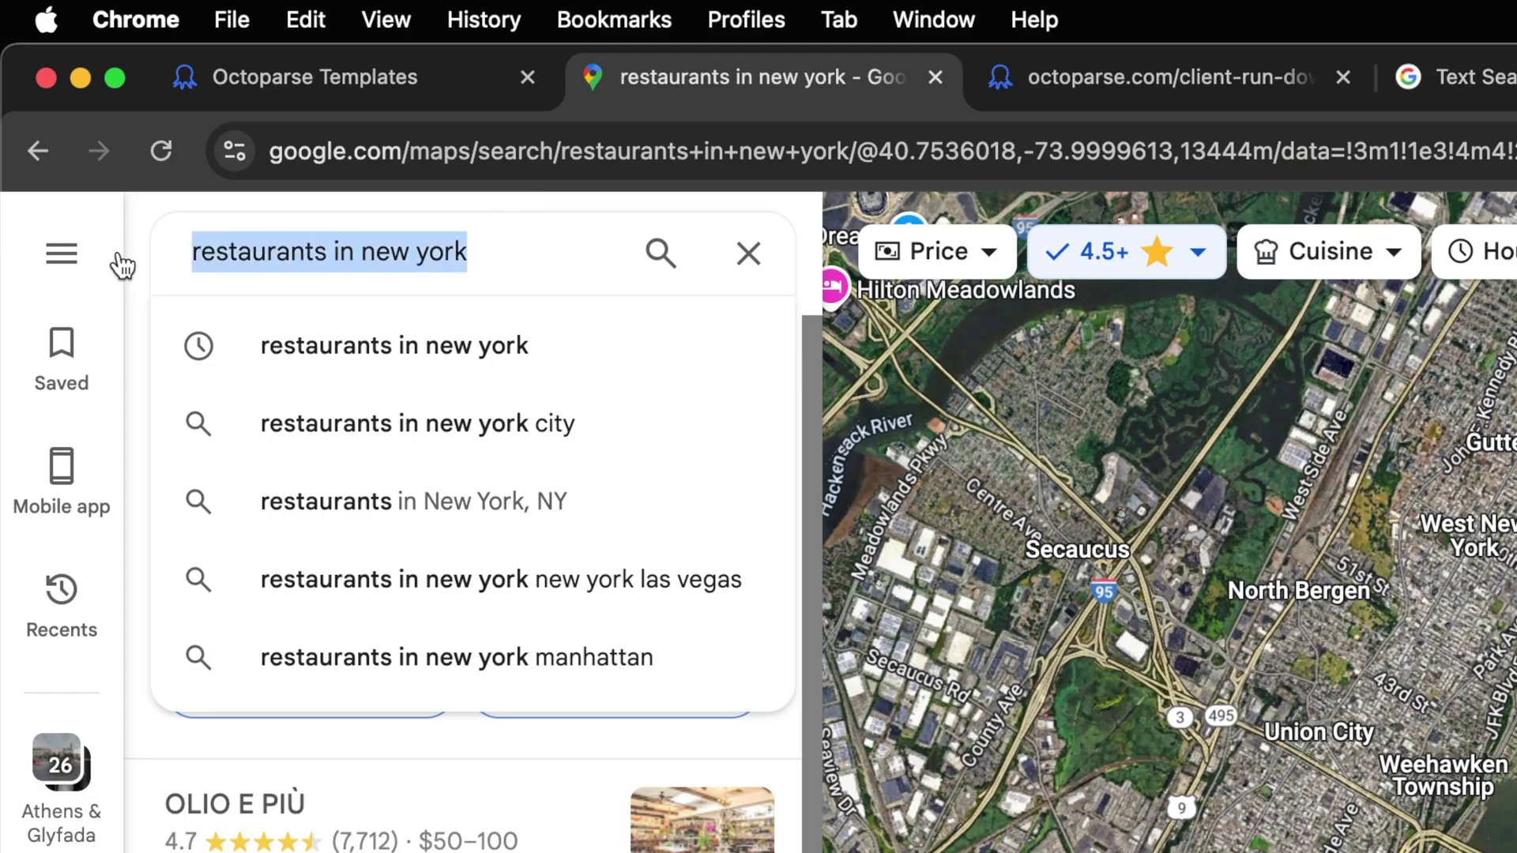
pyautogui.doubleClick(518, 150)
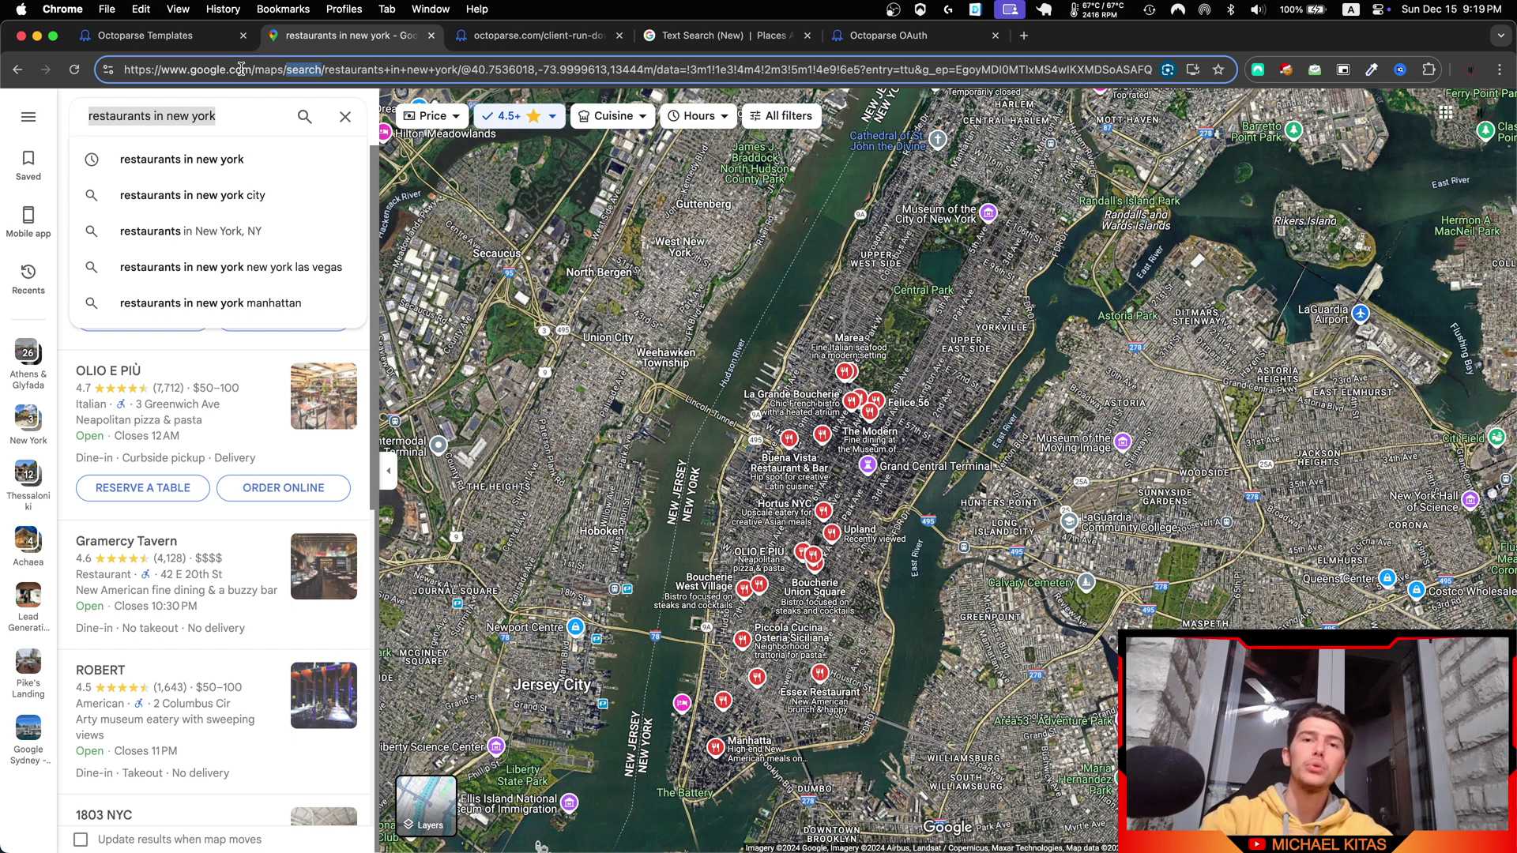
pyautogui.click(271, 321)
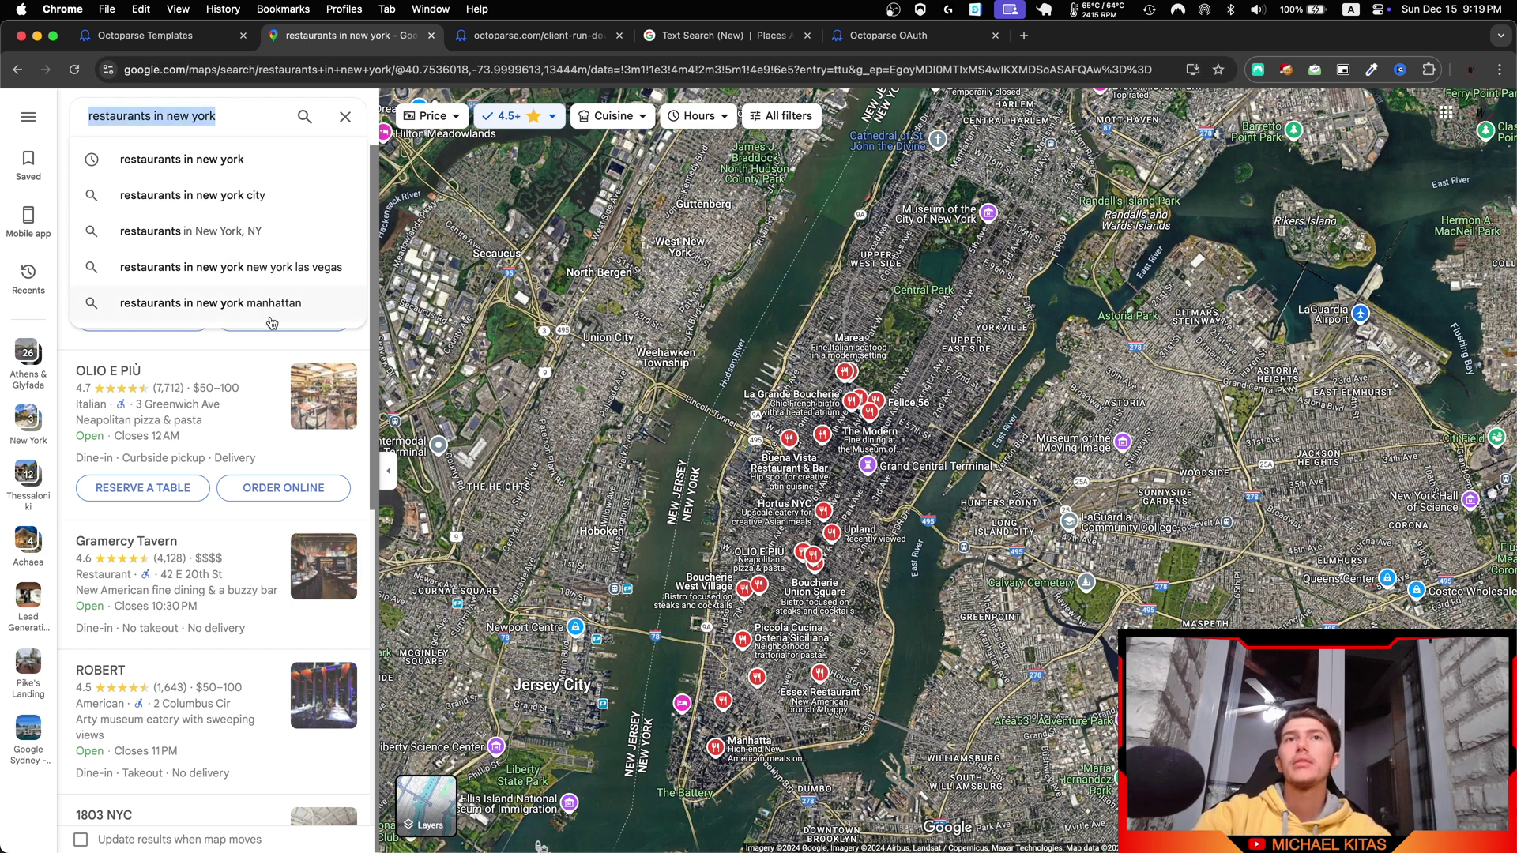
# - Dismiss the search suggestions and open the Upland restaurant's place page
pyautogui.click(113, 349)
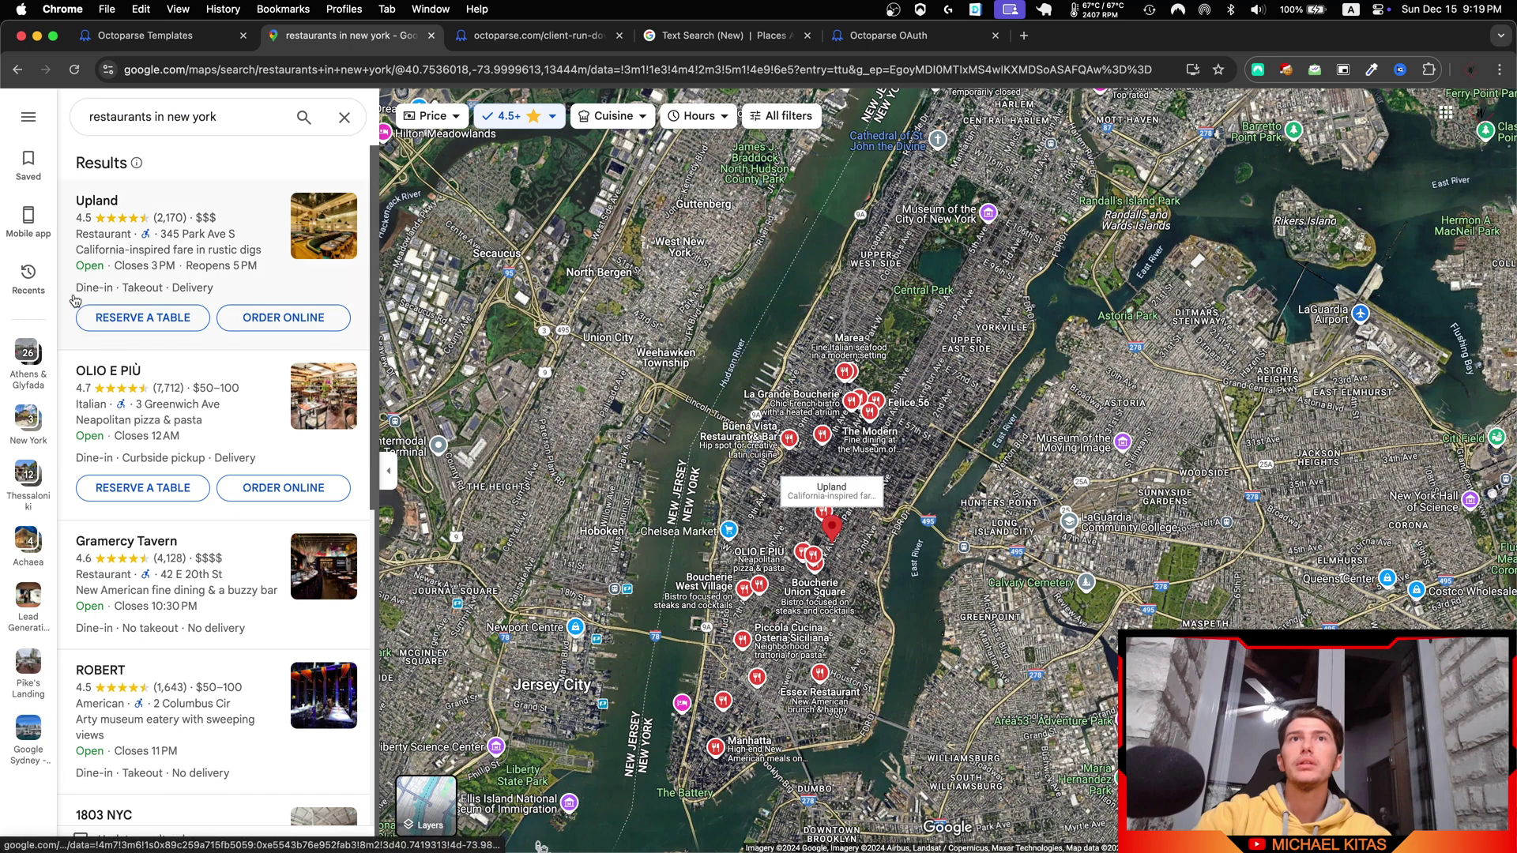
pyautogui.click(199, 266)
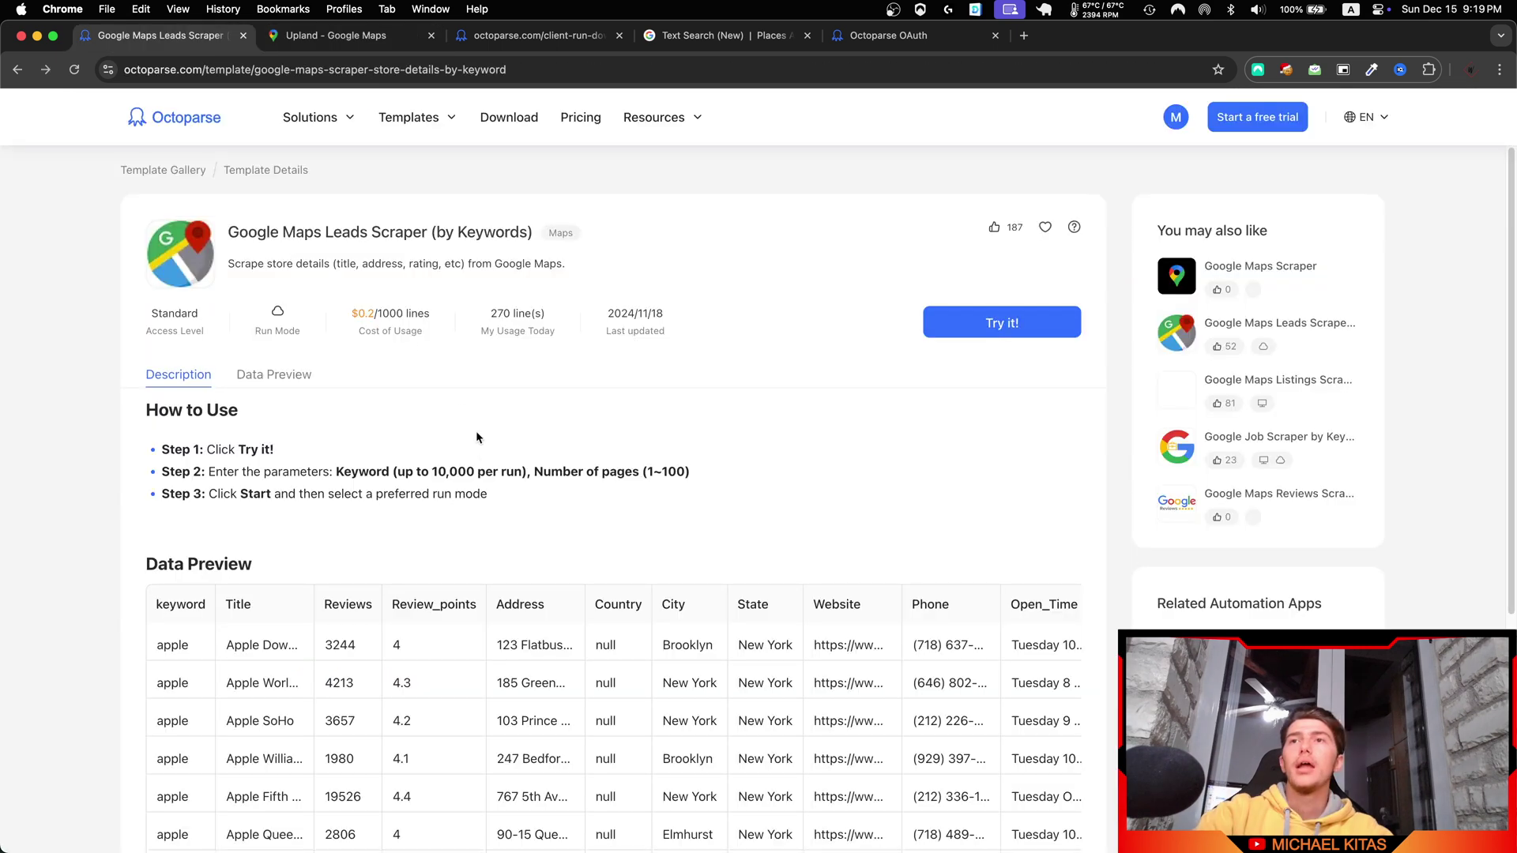
pyautogui.scroll(-3, 482, 452)
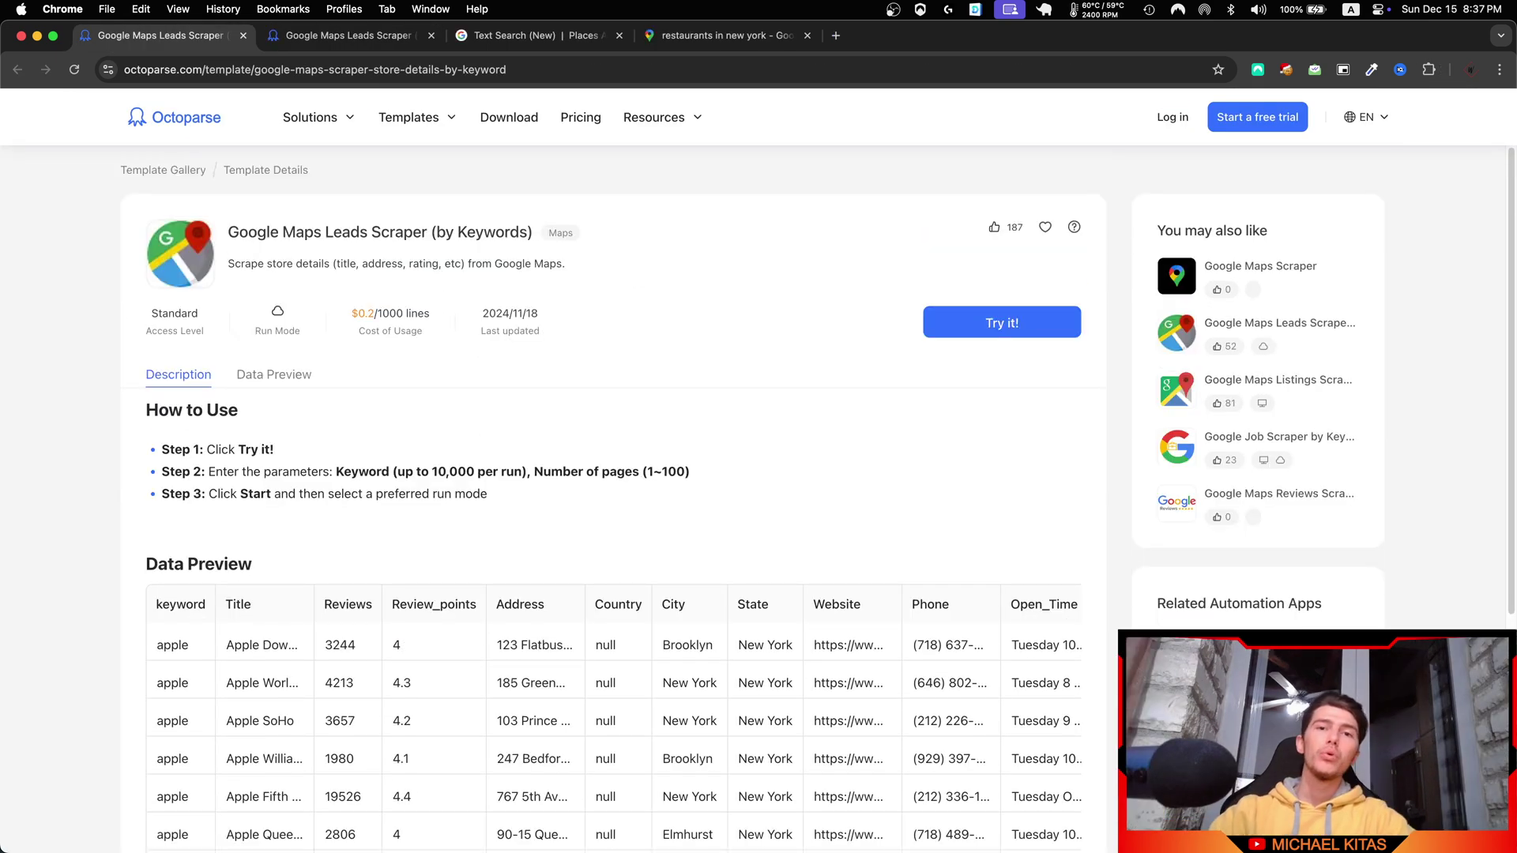
# - Scroll the restaurant results down to 'You've reached the end of the list' and highlight that notice
pyautogui.click(733, 35)
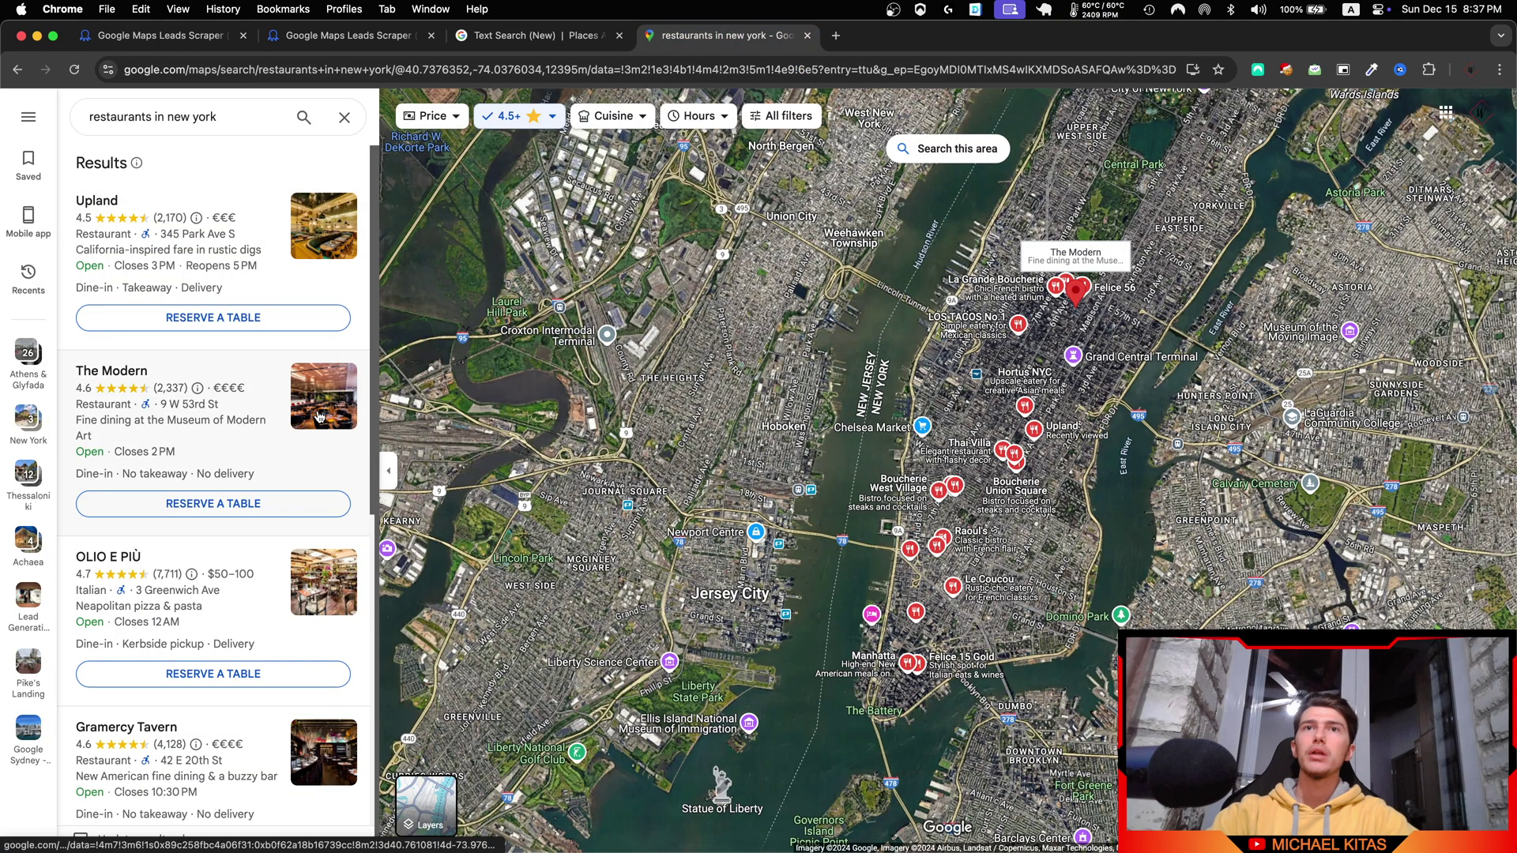
pyautogui.scroll(-20, 322, 442)
pyautogui.scroll(-10, 324, 474)
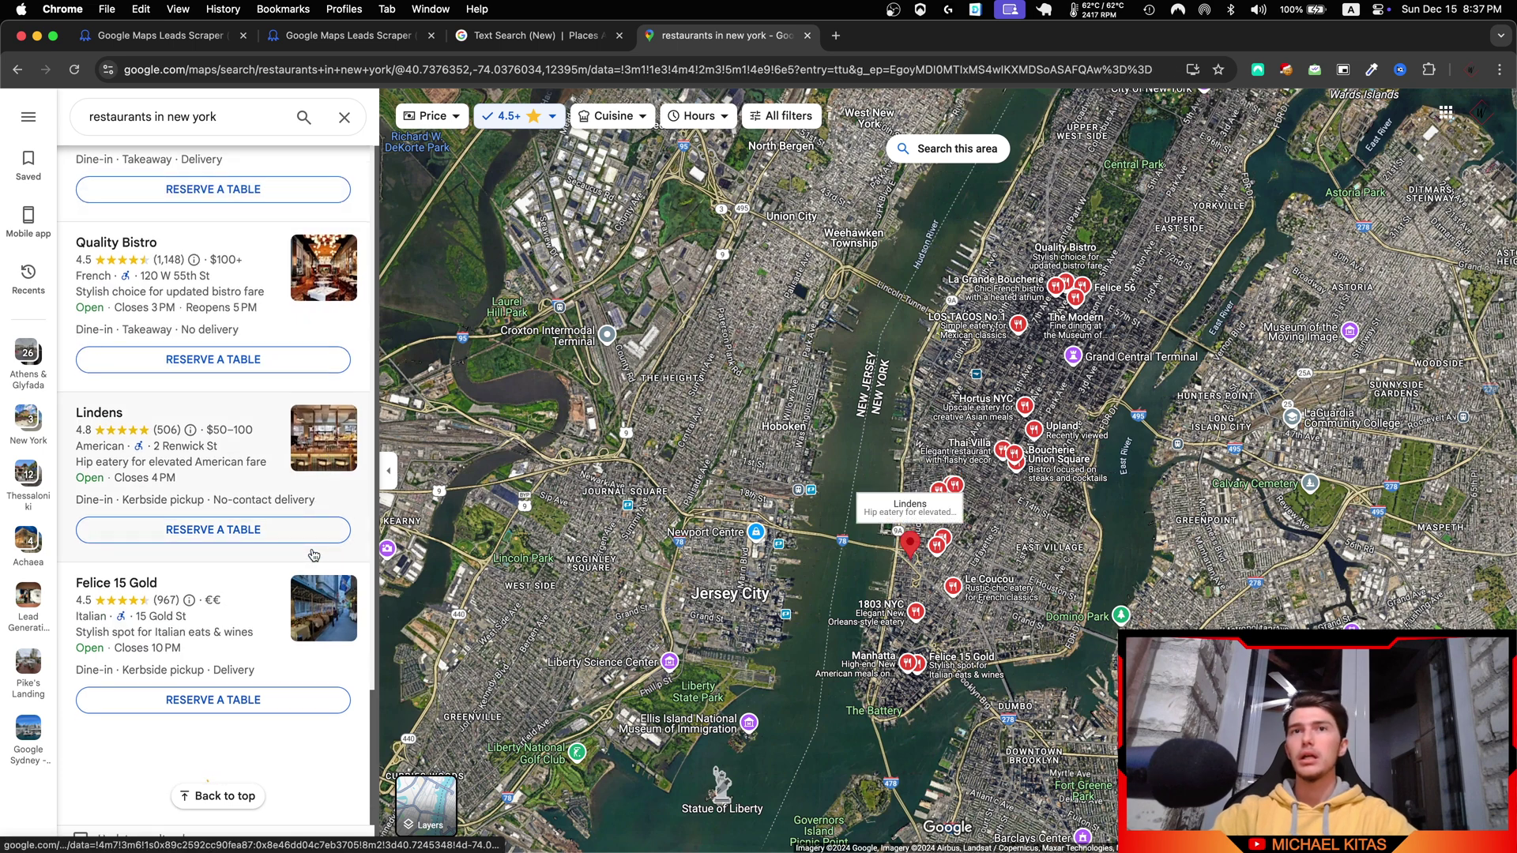
pyautogui.scroll(-7, 265, 616)
pyautogui.scroll(-15, 260, 628)
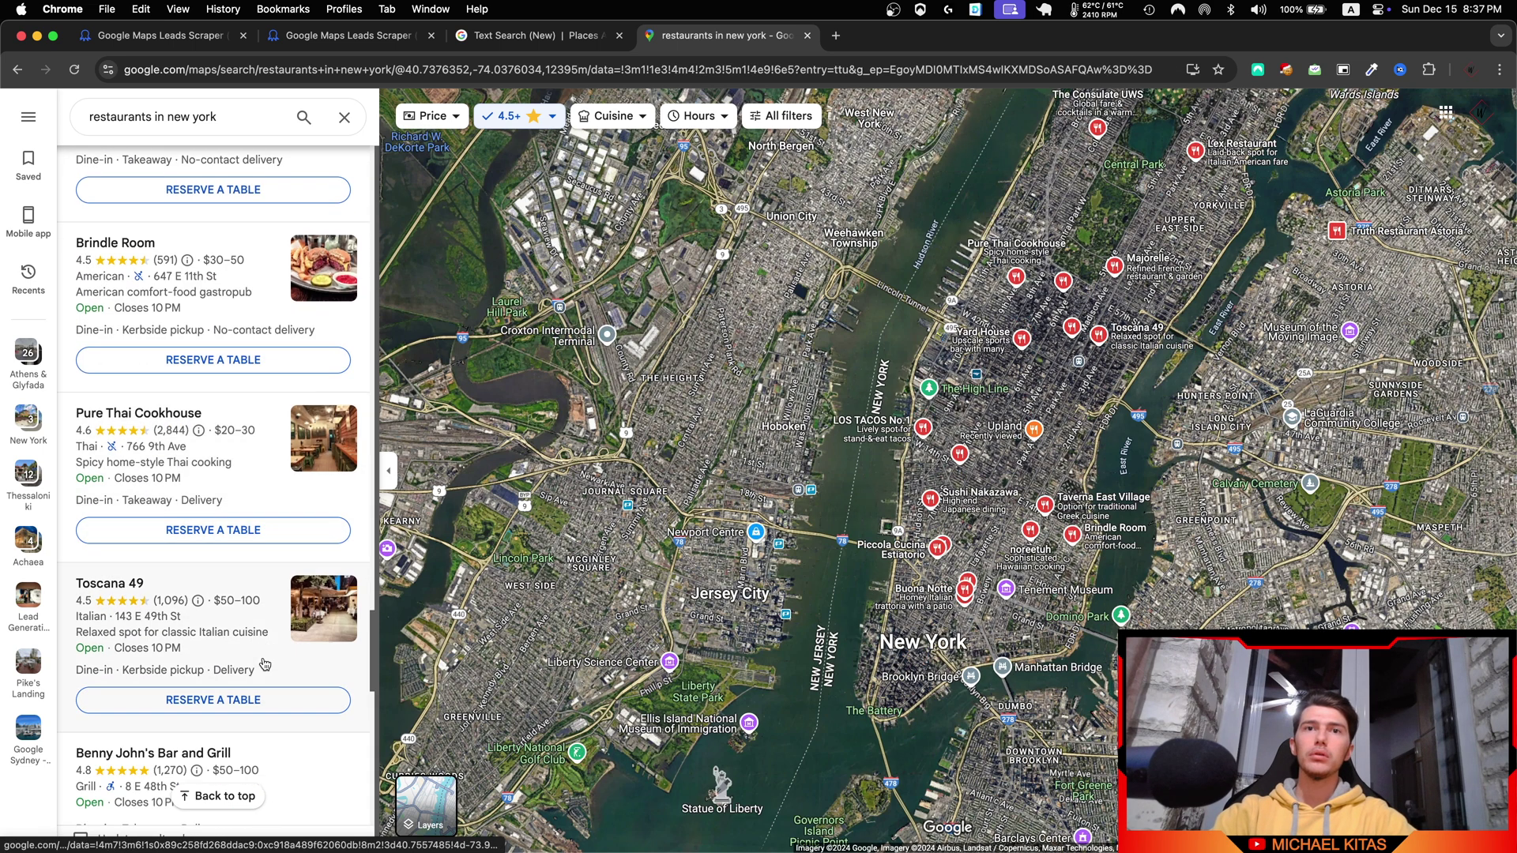
pyautogui.scroll(-15, 199, 705)
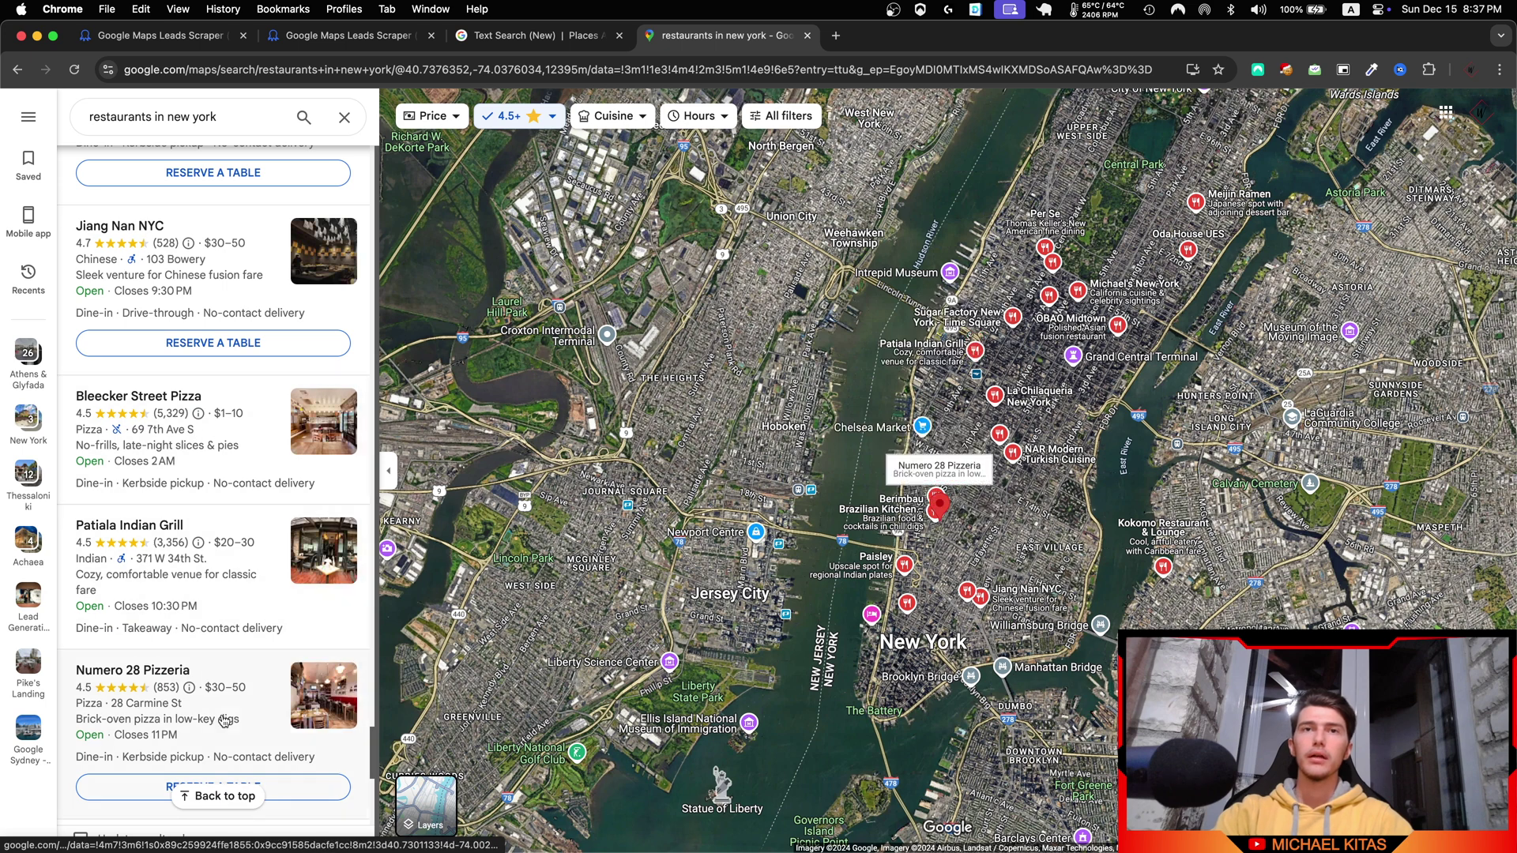
pyautogui.scroll(-10, 227, 744)
pyautogui.scroll(-5, 225, 743)
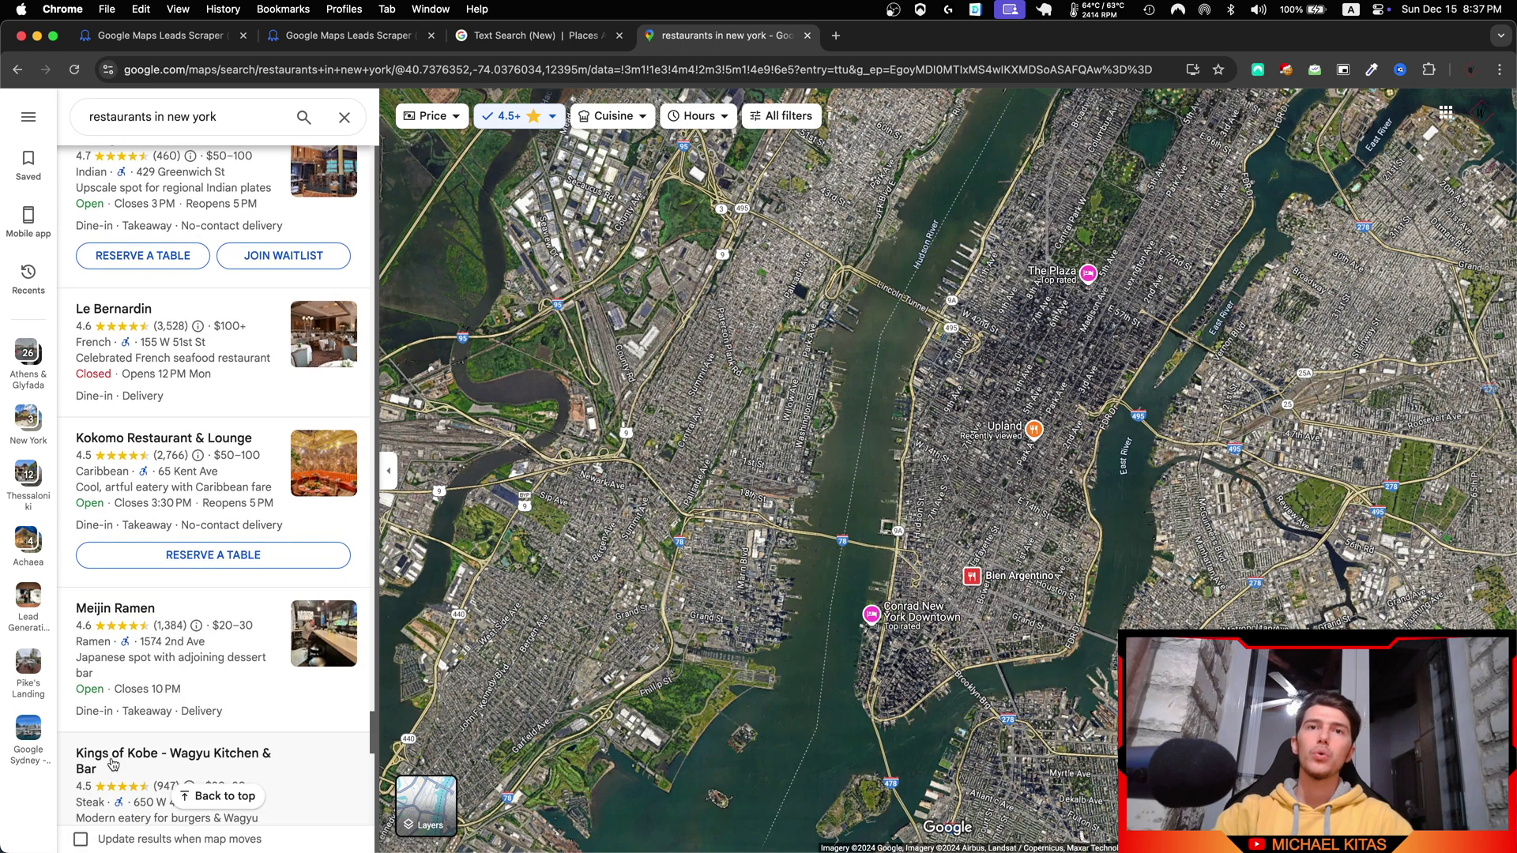
pyautogui.scroll(-6, 226, 752)
pyautogui.scroll(-15, 226, 752)
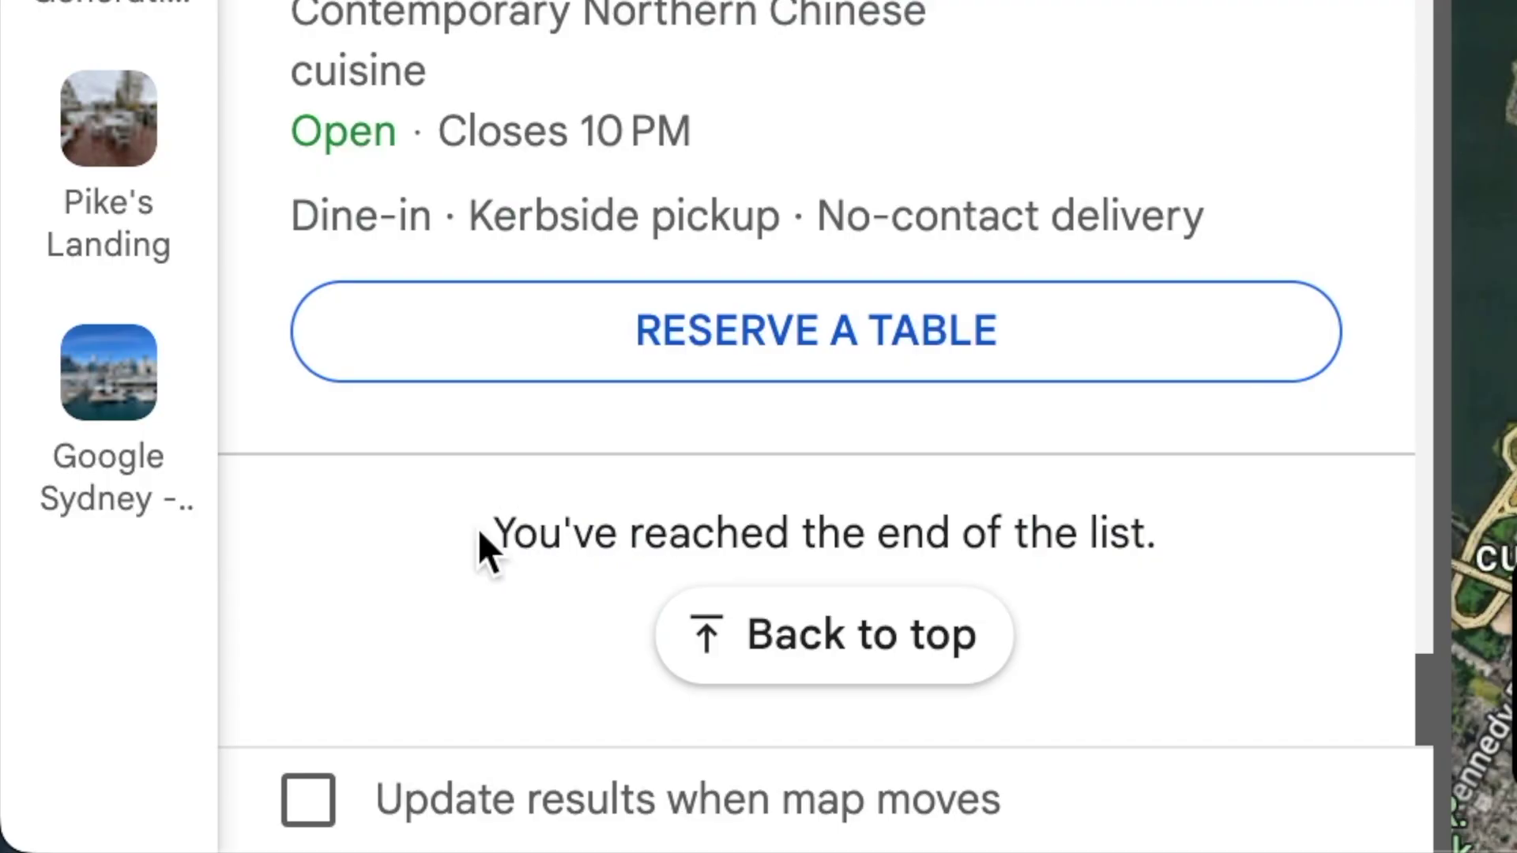
pyautogui.moveTo(484, 542); pyautogui.dragTo(1186, 562)
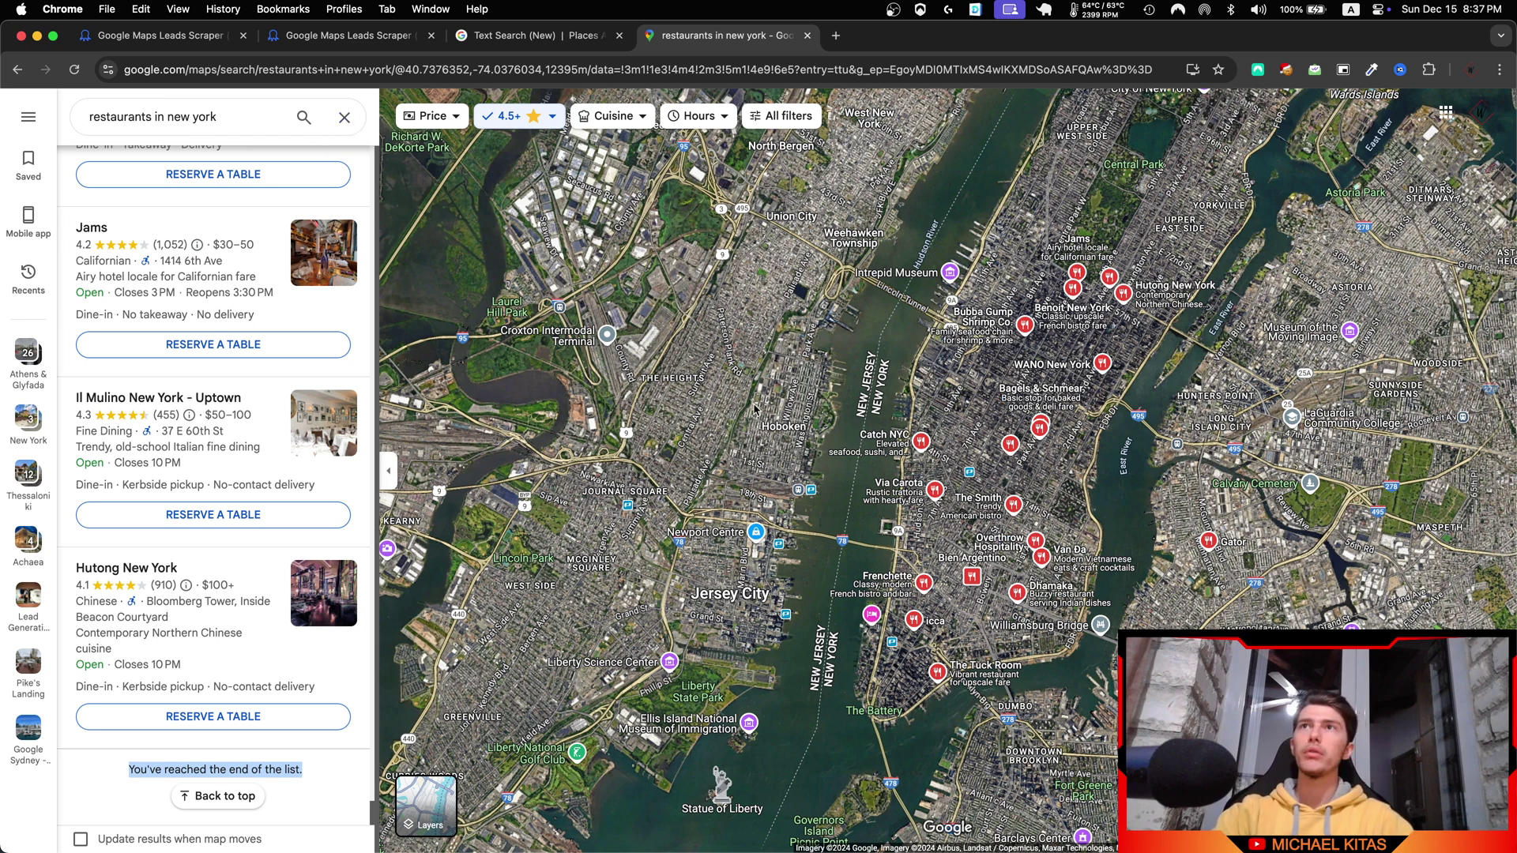
# - Zoom the map in on Manhattan and scroll the restaurant results list back up
pyautogui.click(246, 116)
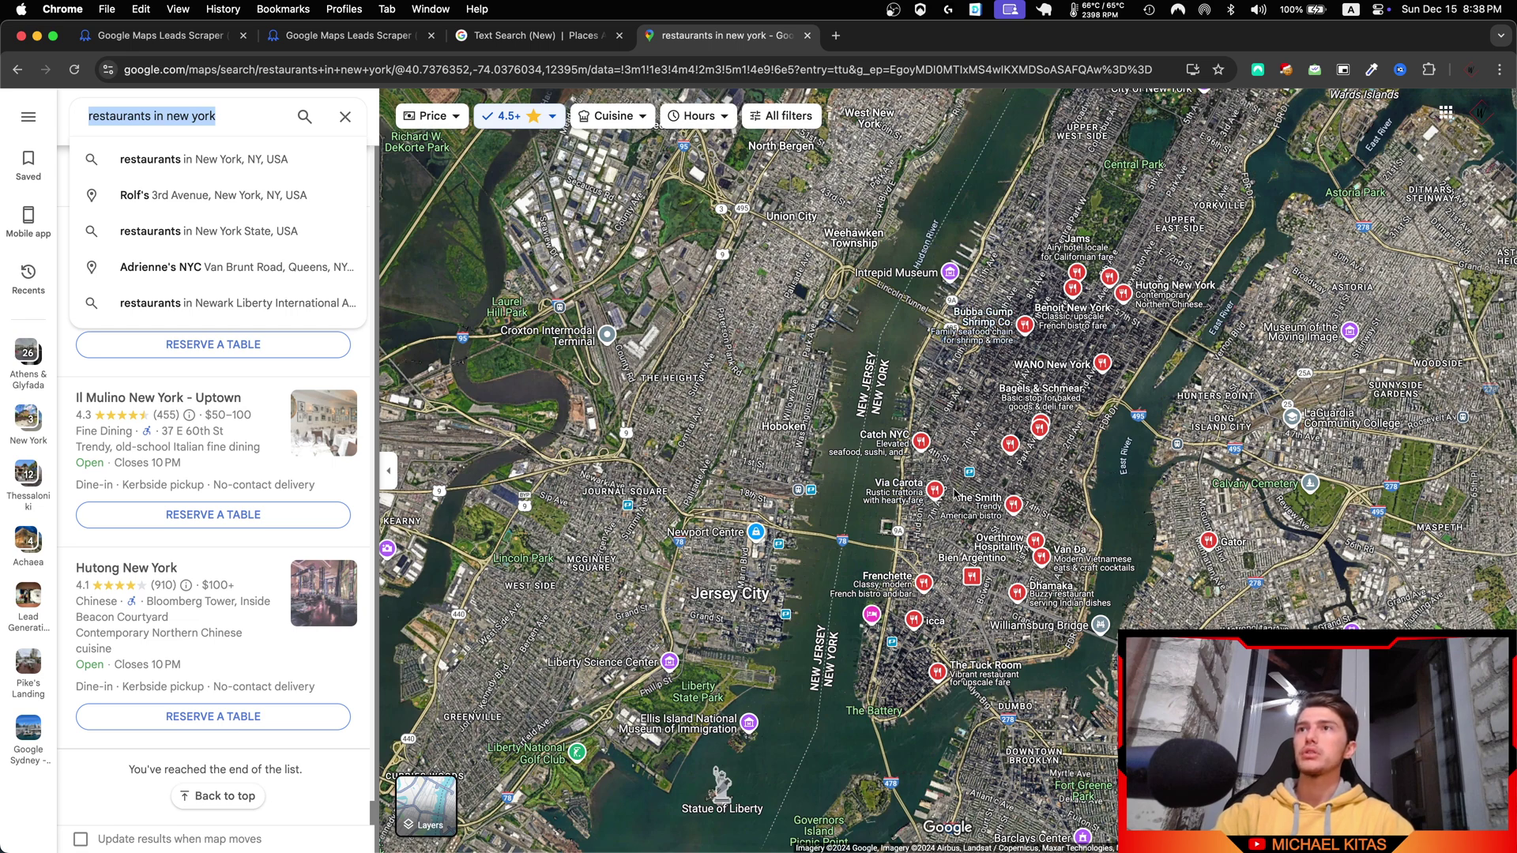
pyautogui.scroll(3, 954, 494)
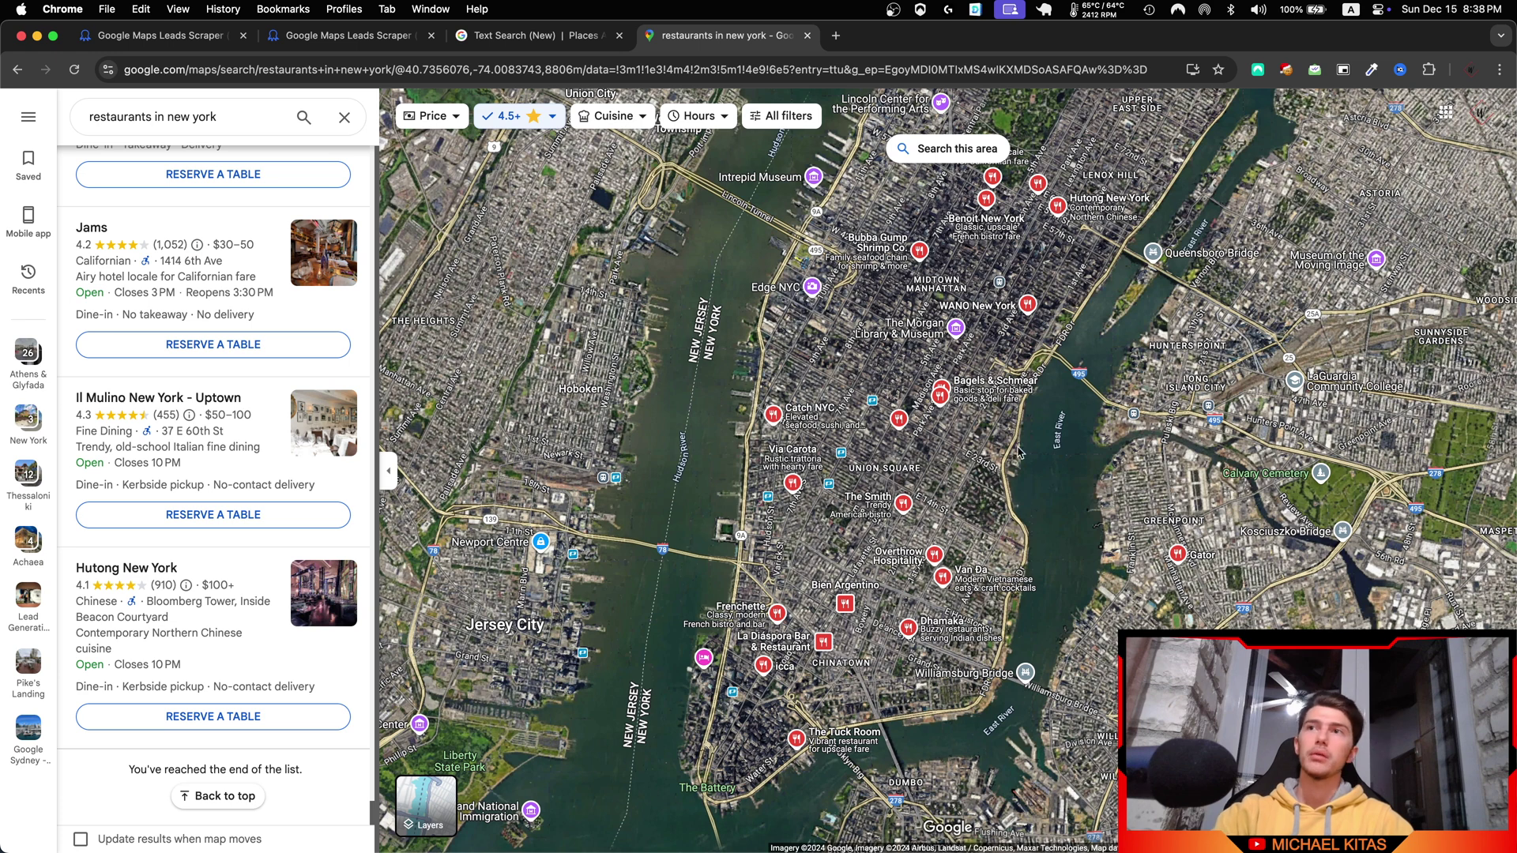
pyautogui.scroll(-2, 1019, 452)
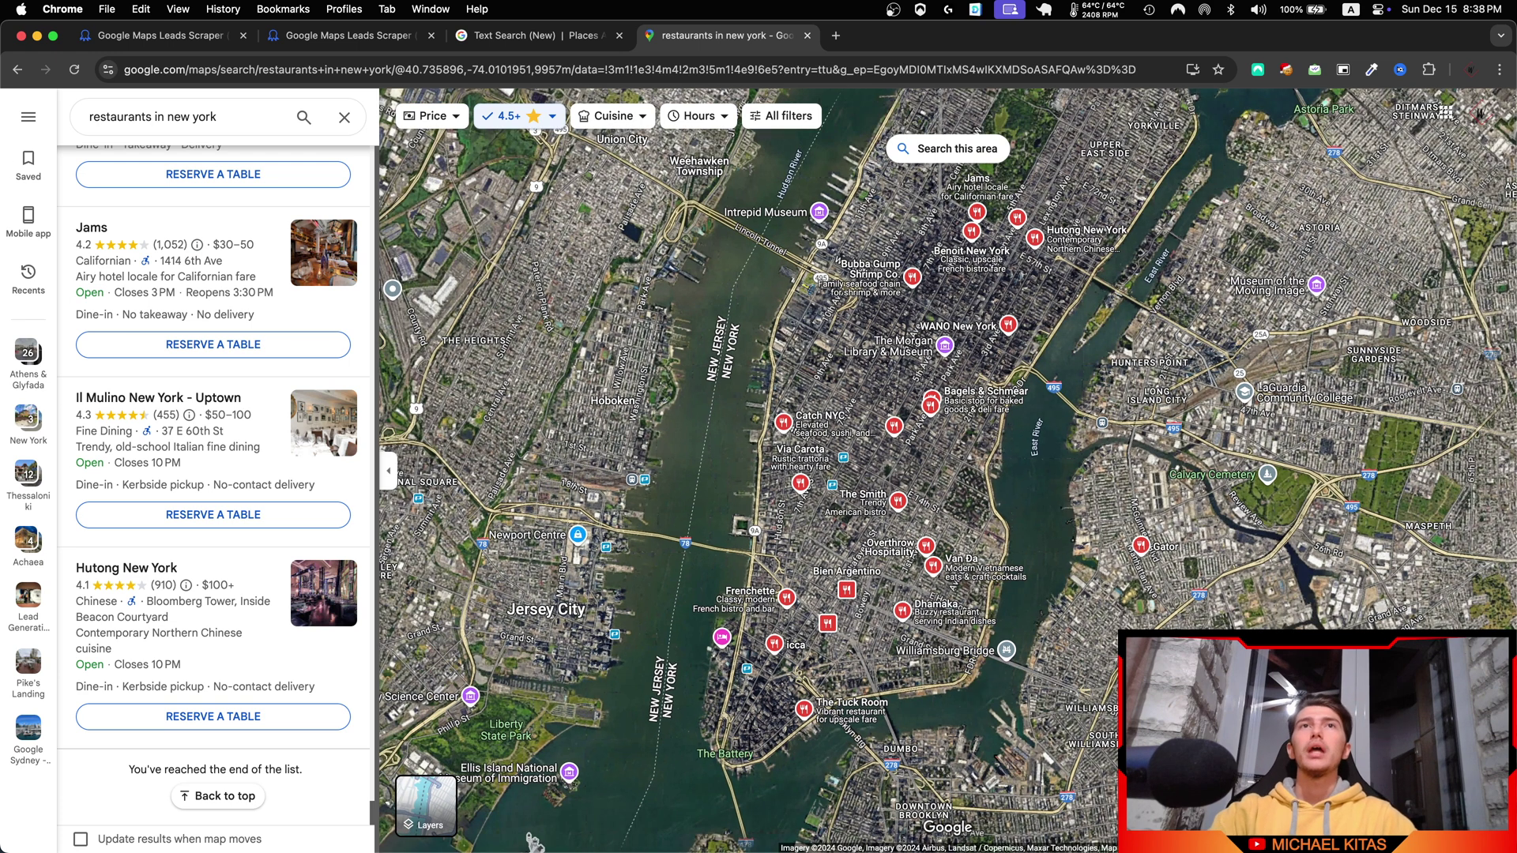
pyautogui.scroll(6, 310, 479)
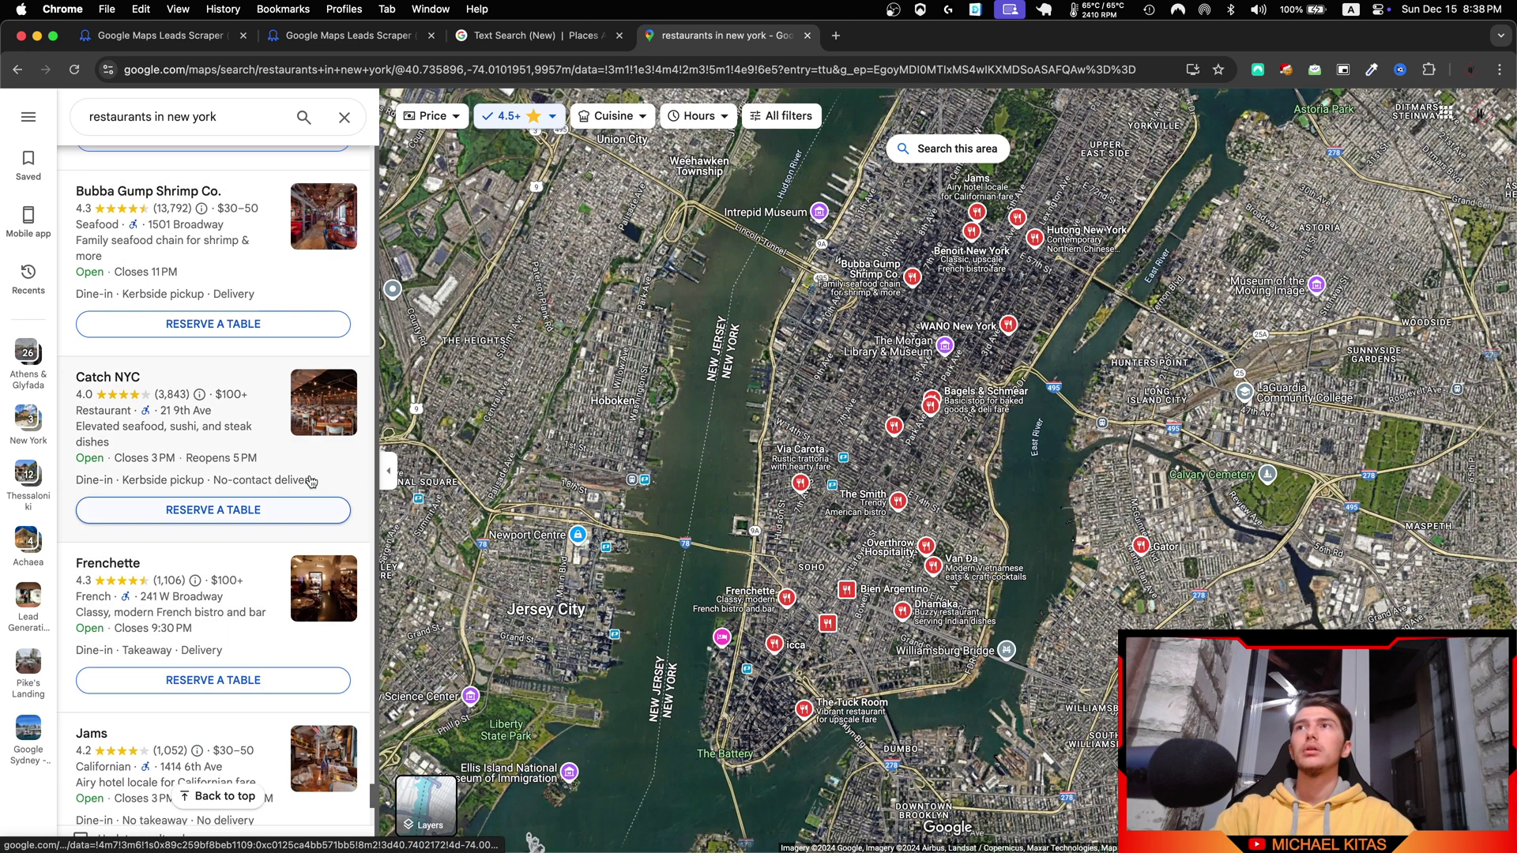
pyautogui.scroll(1, 310, 481)
pyautogui.scroll(6, 308, 483)
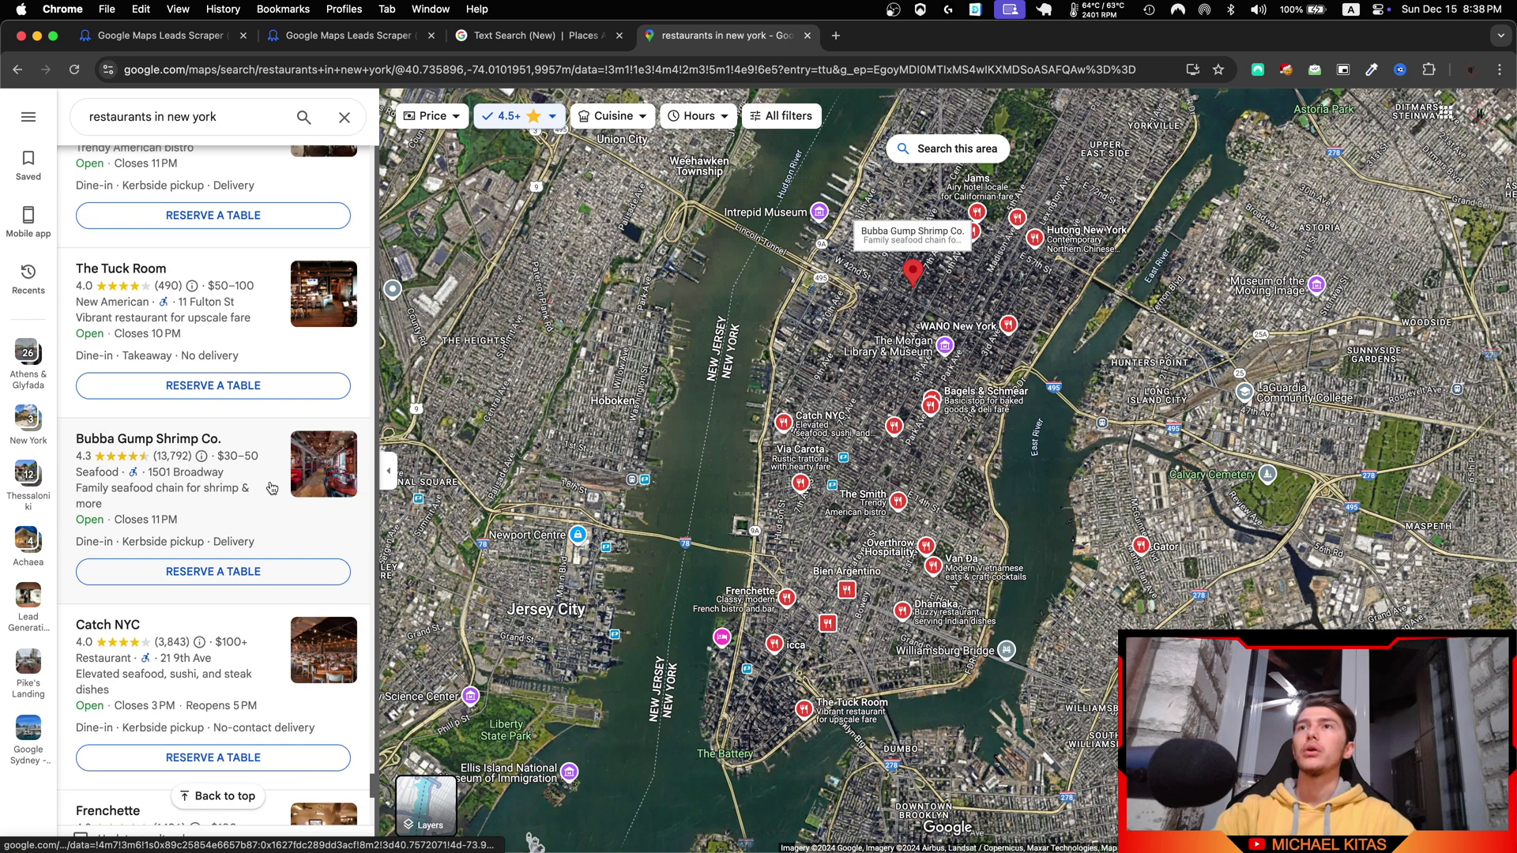
pyautogui.scroll(10, 282, 490)
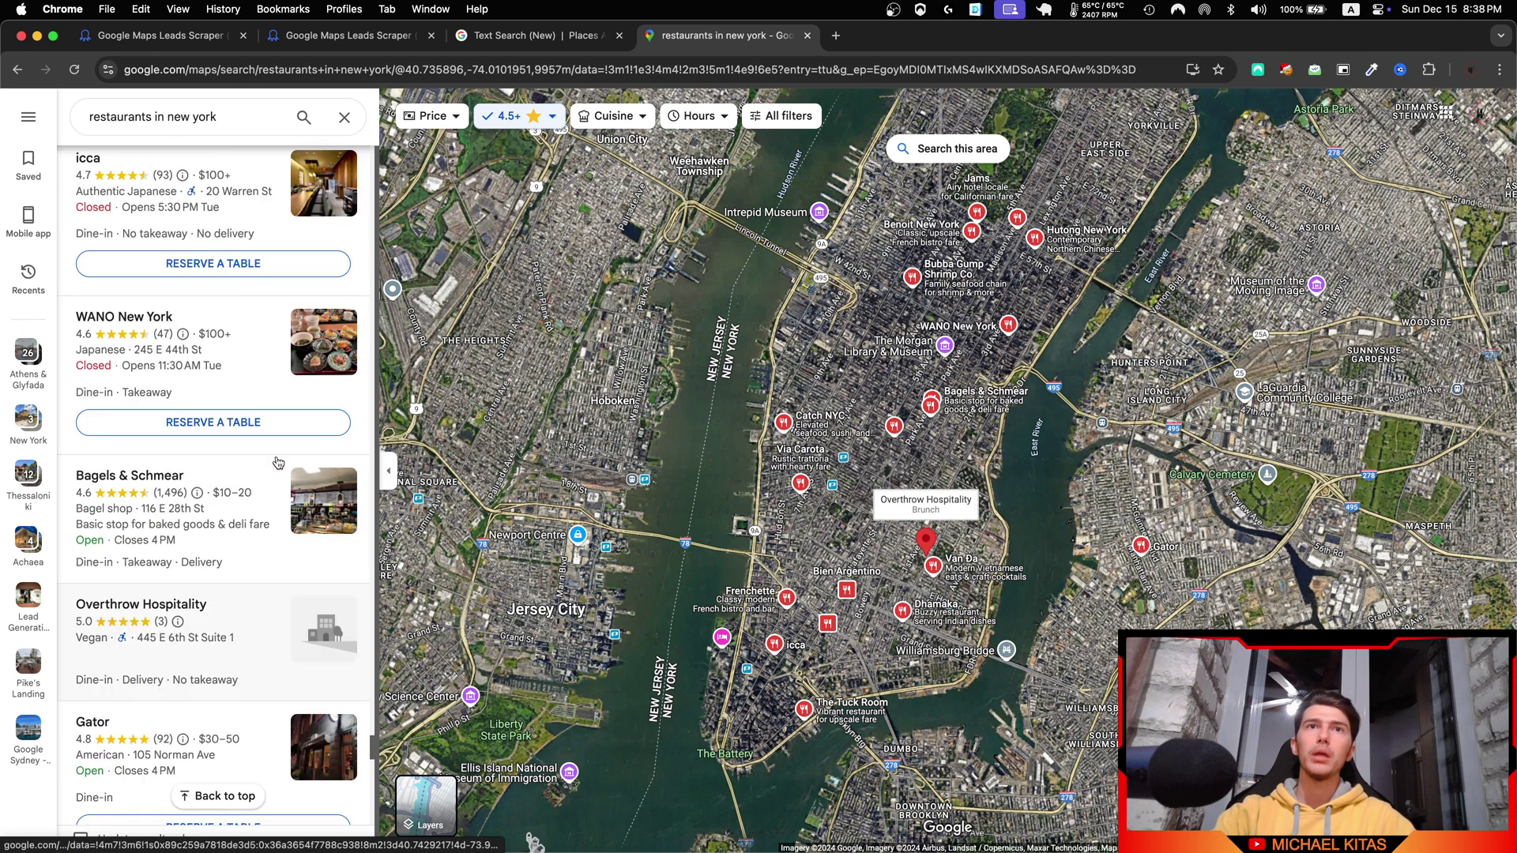
pyautogui.scroll(10, 268, 434)
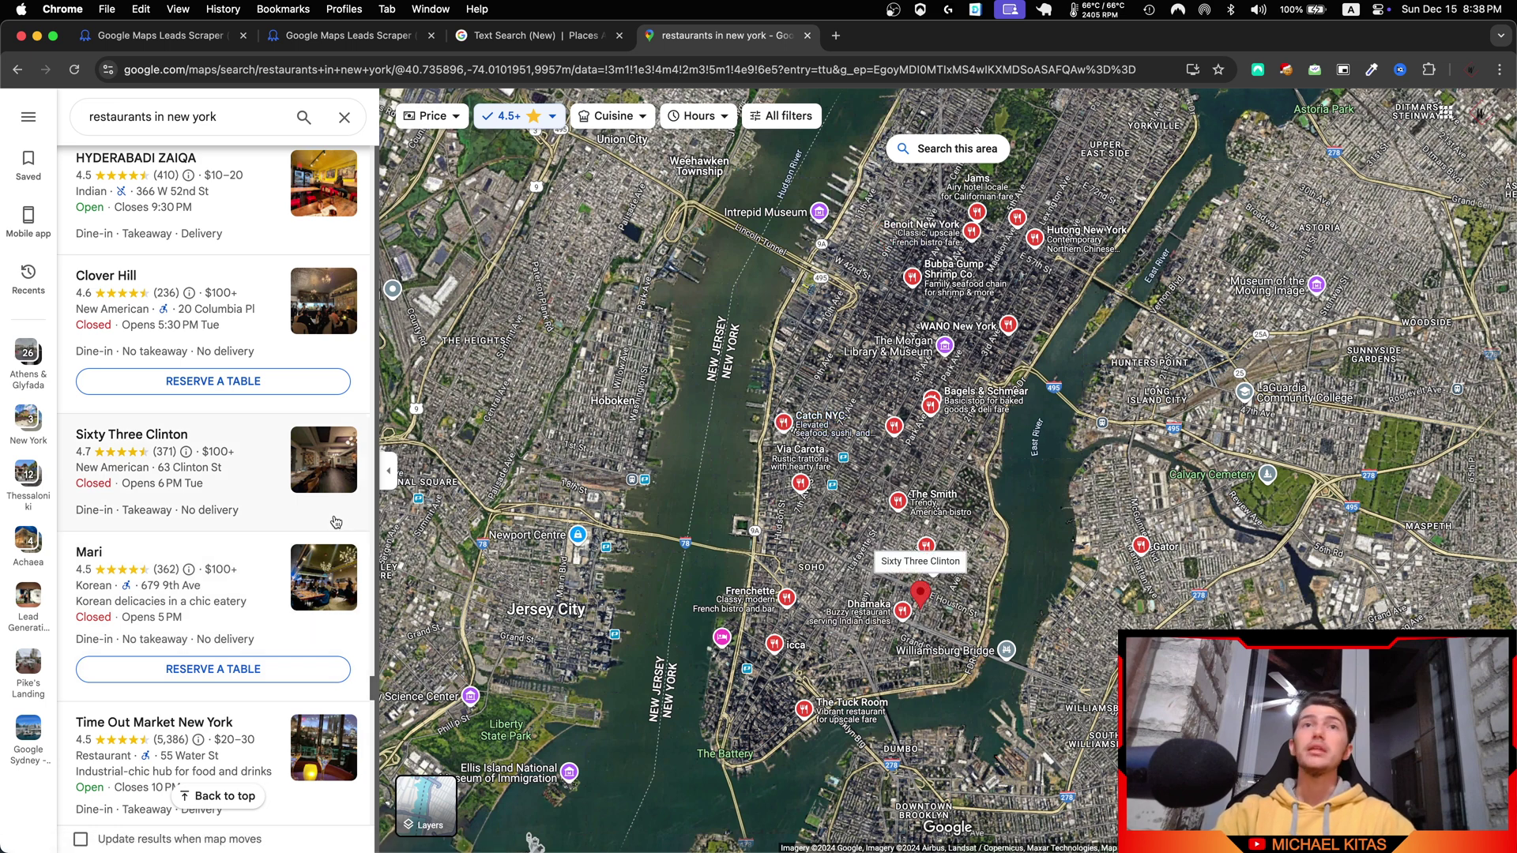
# - Compare the by-URLs template's Input URL with the current Maps search address
pyautogui.click(339, 35)
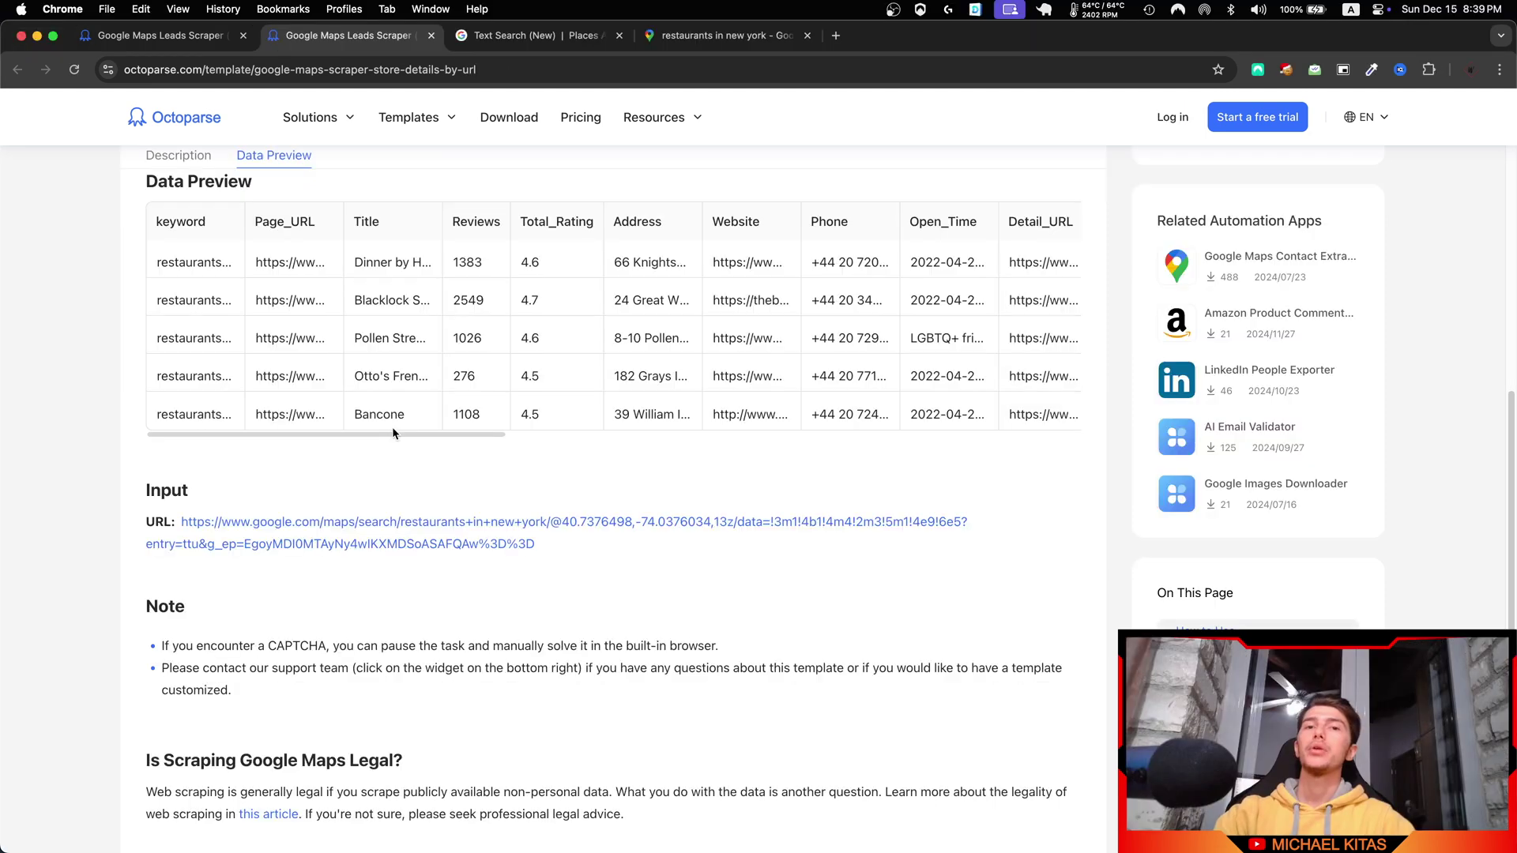
pyautogui.click(719, 36)
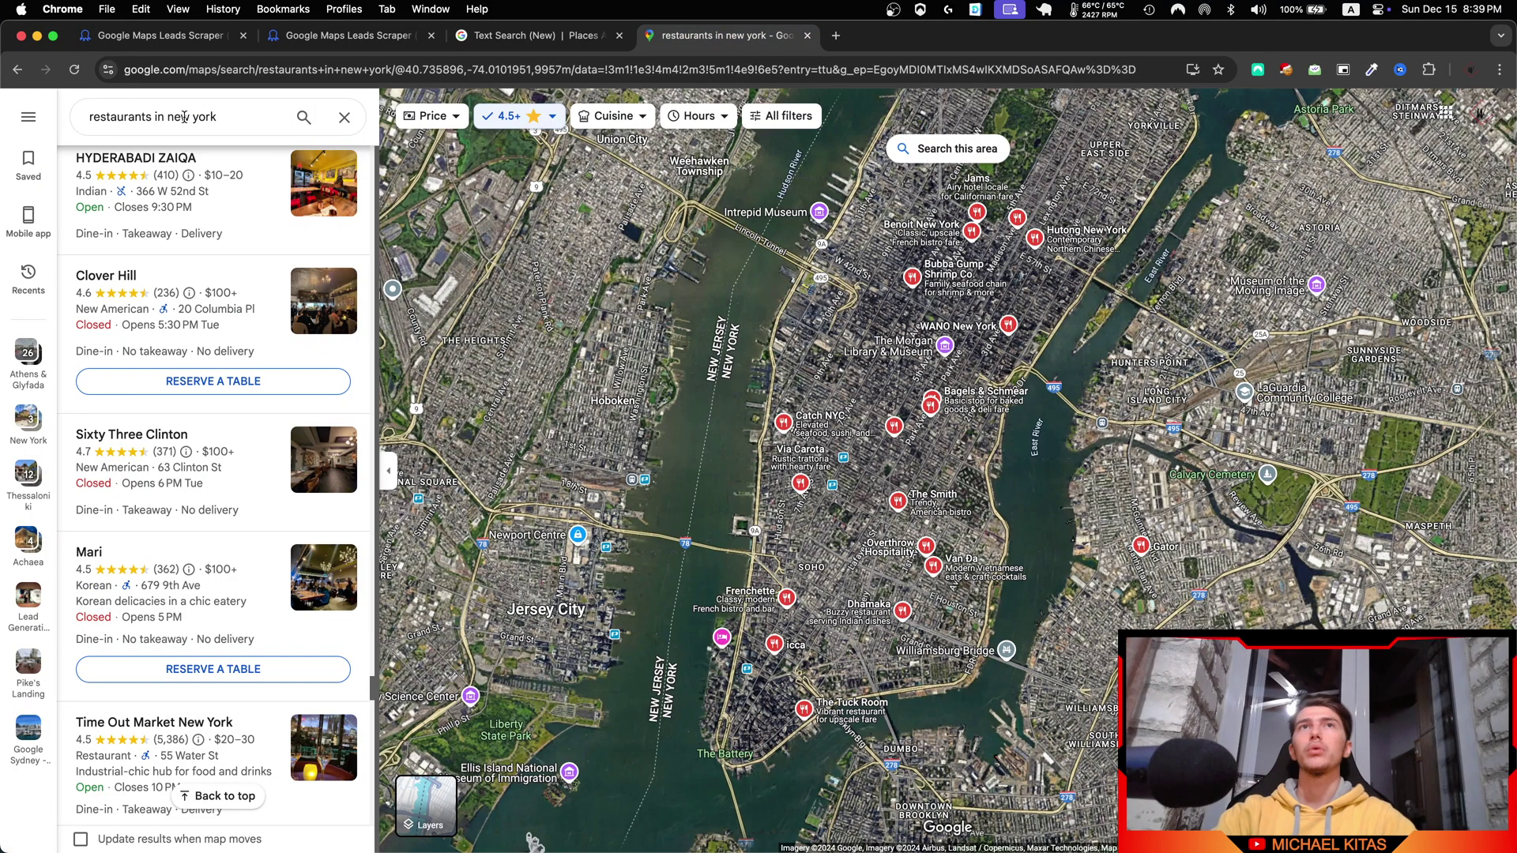
pyautogui.click(89, 118)
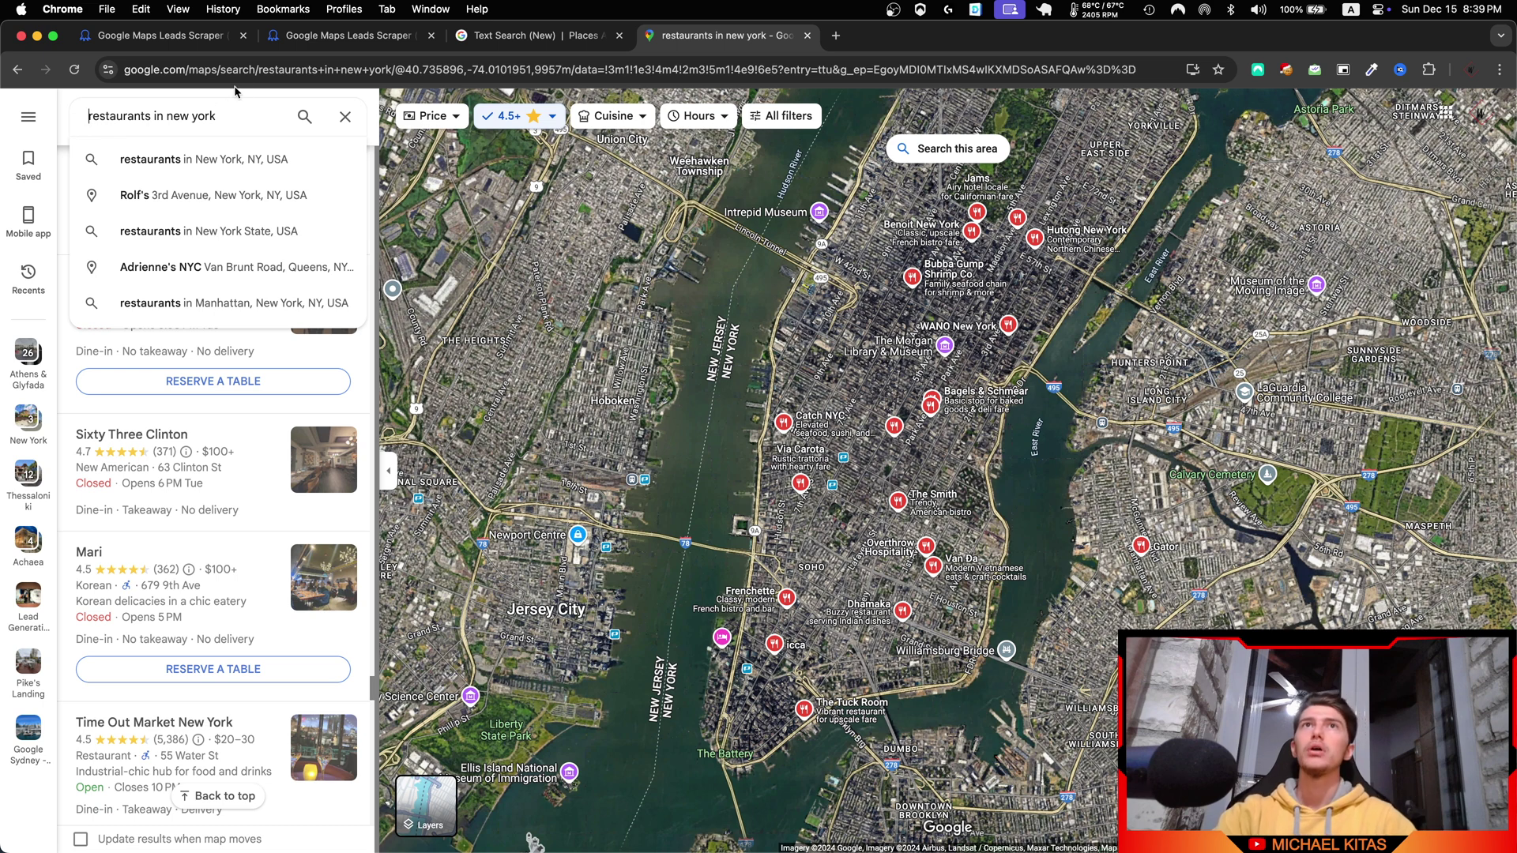
pyautogui.click(598, 63)
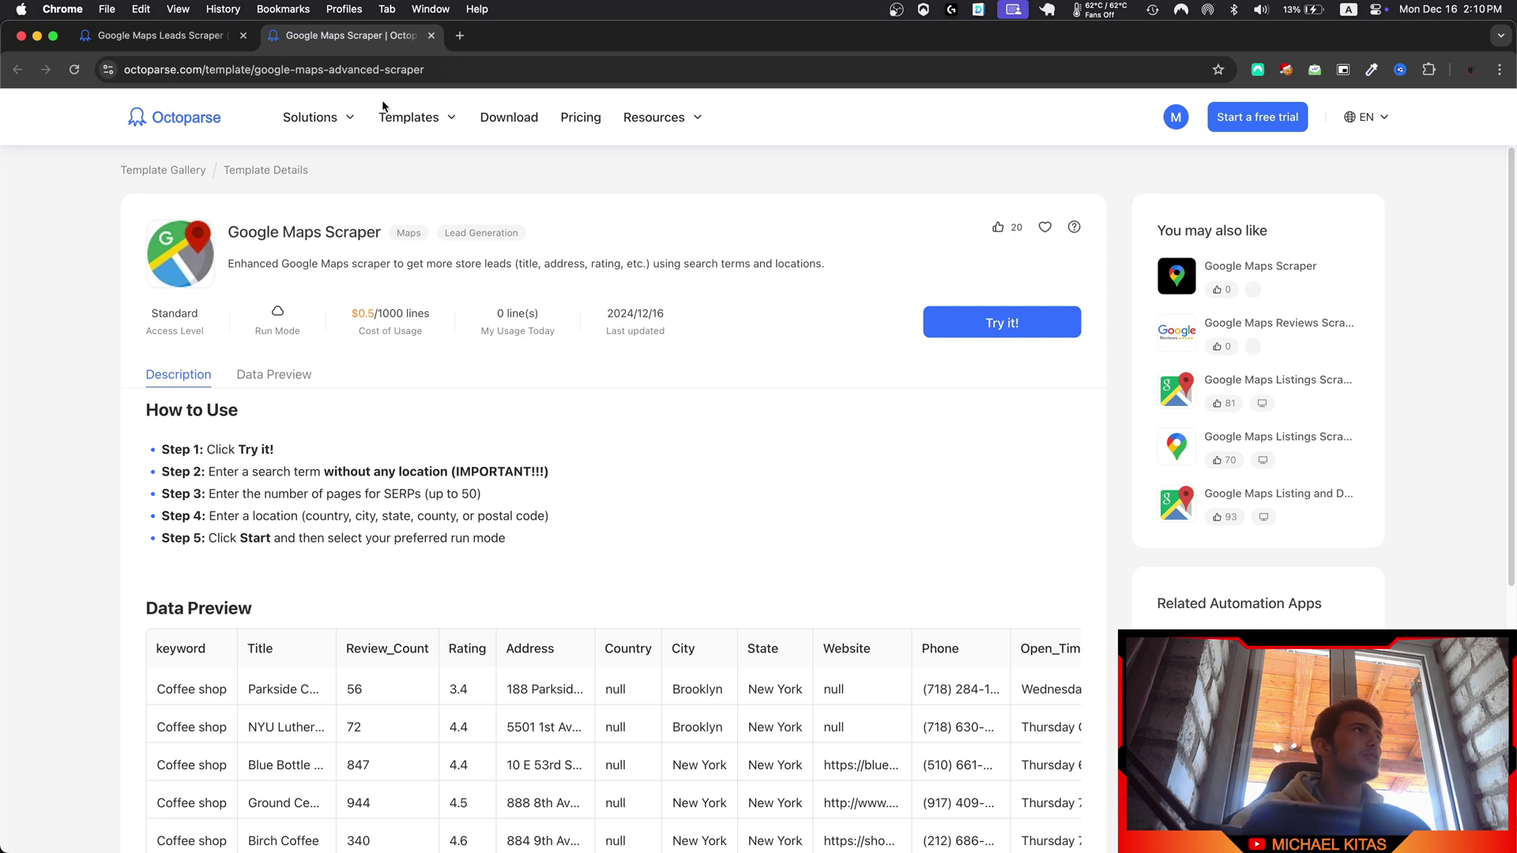
# - Scroll the Google Maps Scraper template to its Note and highlight the automatic zooming sentence
pyautogui.moveTo(256, 71); pyautogui.dragTo(449, 65)
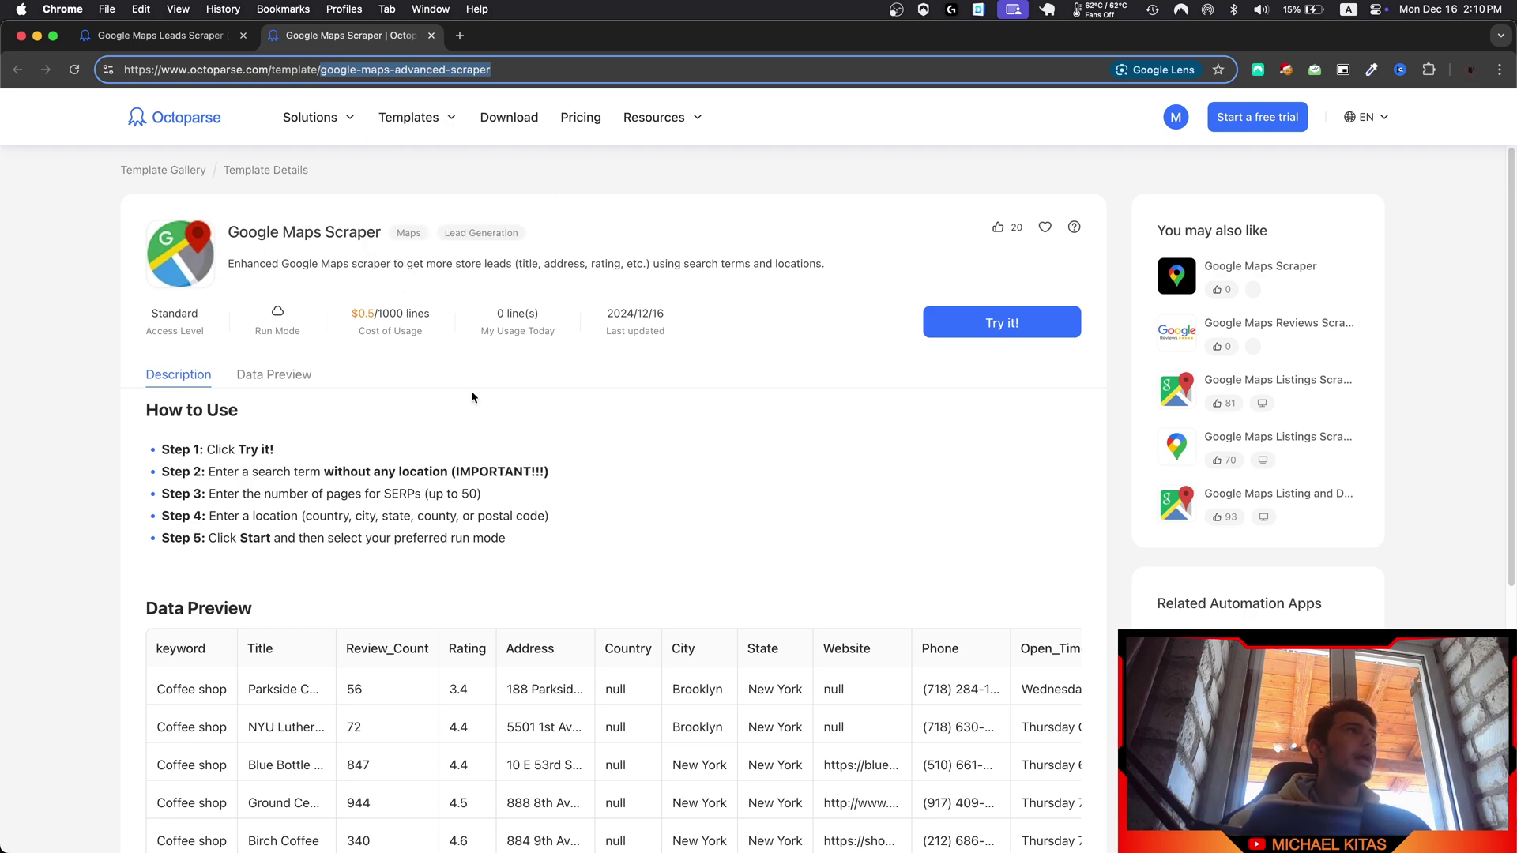
pyautogui.scroll(-5, 470, 390)
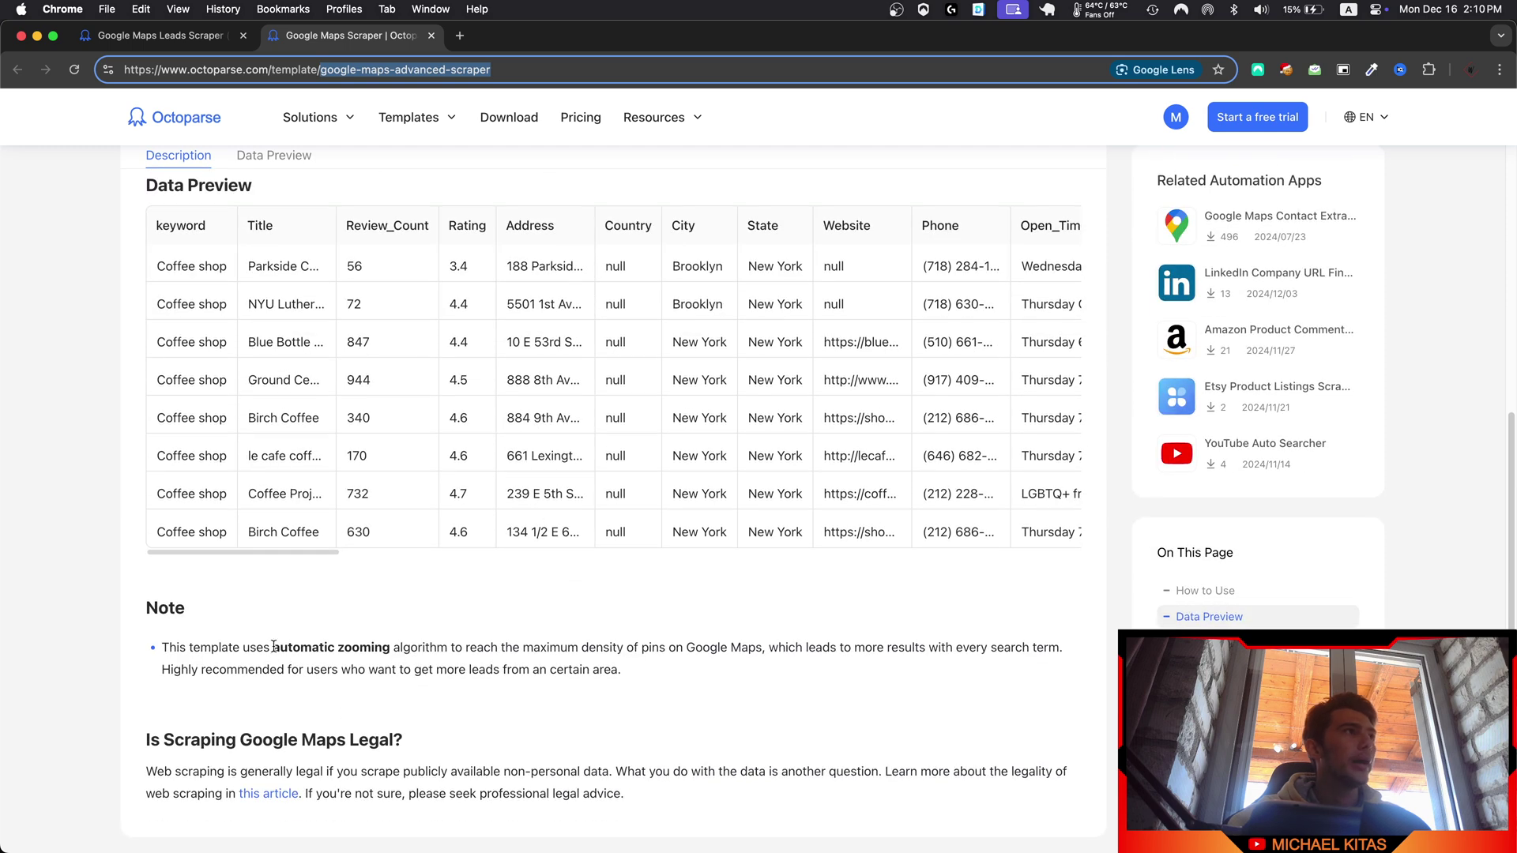
pyautogui.moveTo(288, 647); pyautogui.dragTo(455, 647)
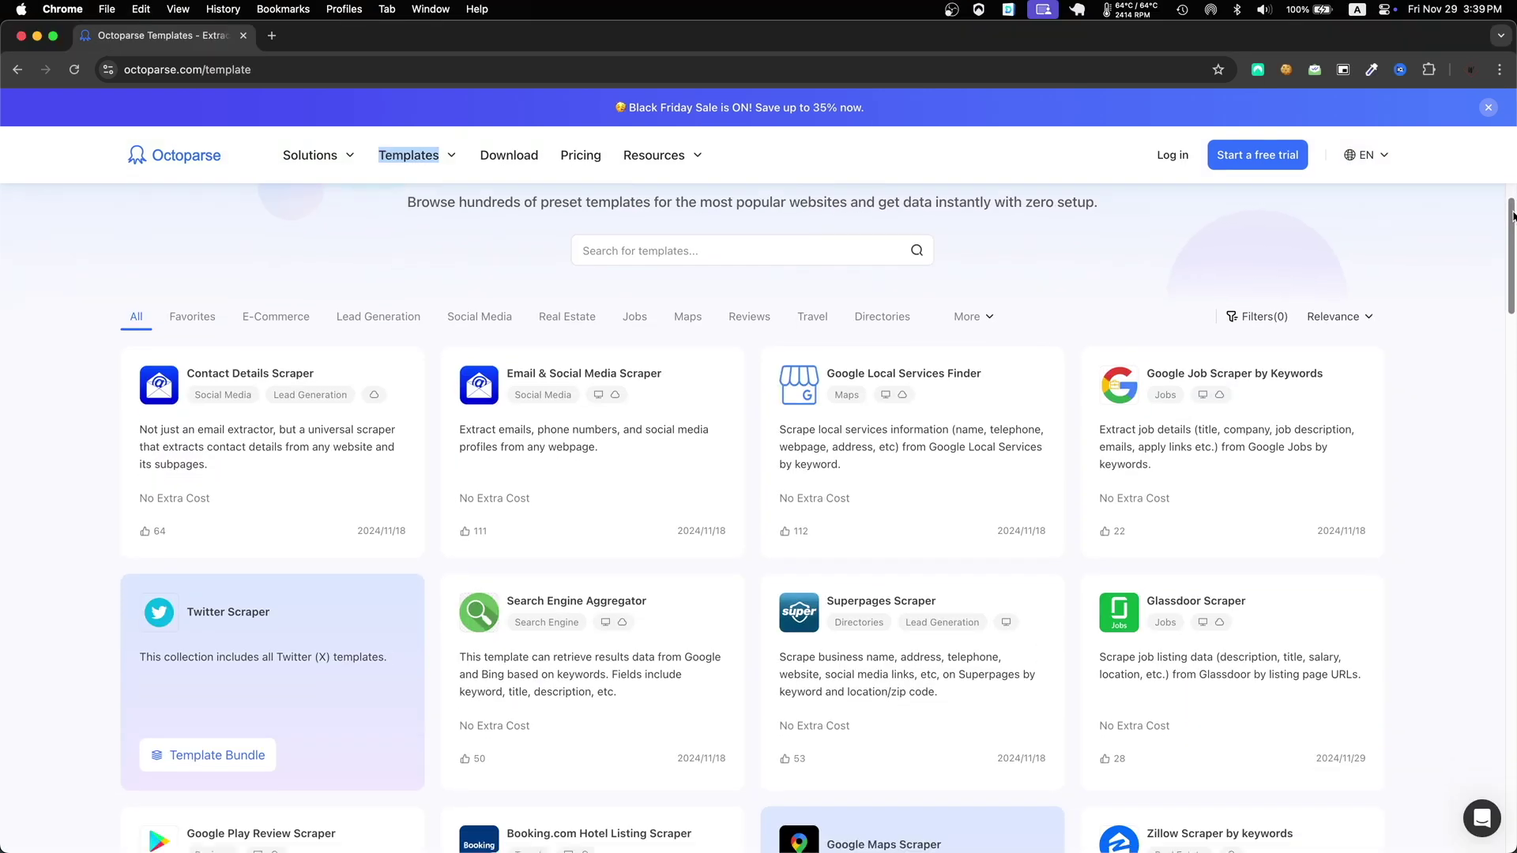
# - Browse the Social Media, E-Commerce and Lead Generation template categories, then start a new Custom Task
pyautogui.scroll(-5, 758, 513)
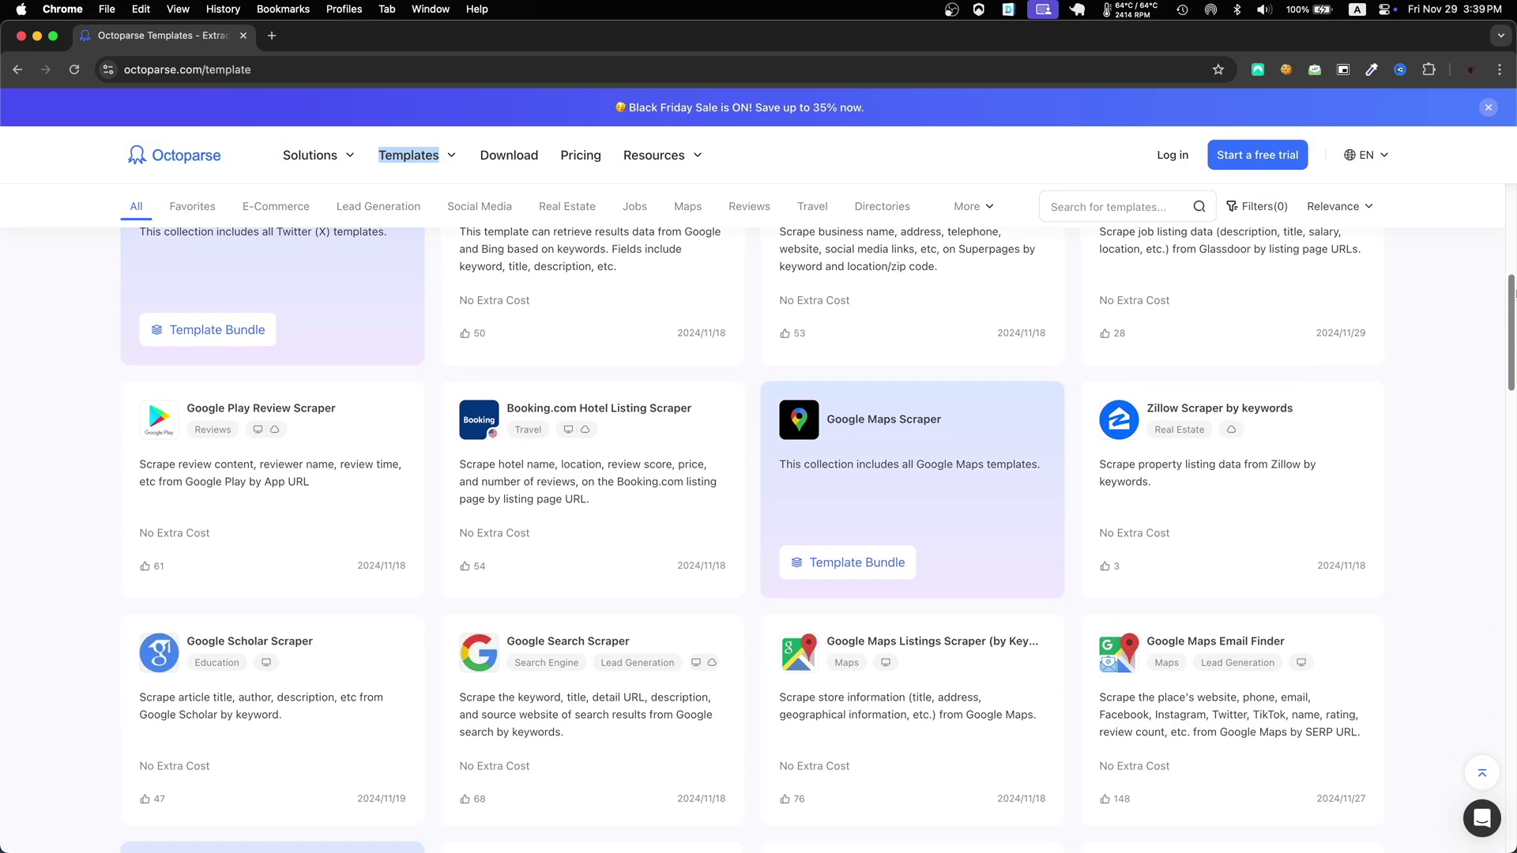
pyautogui.scroll(-10, 759, 537)
pyautogui.click(461, 391)
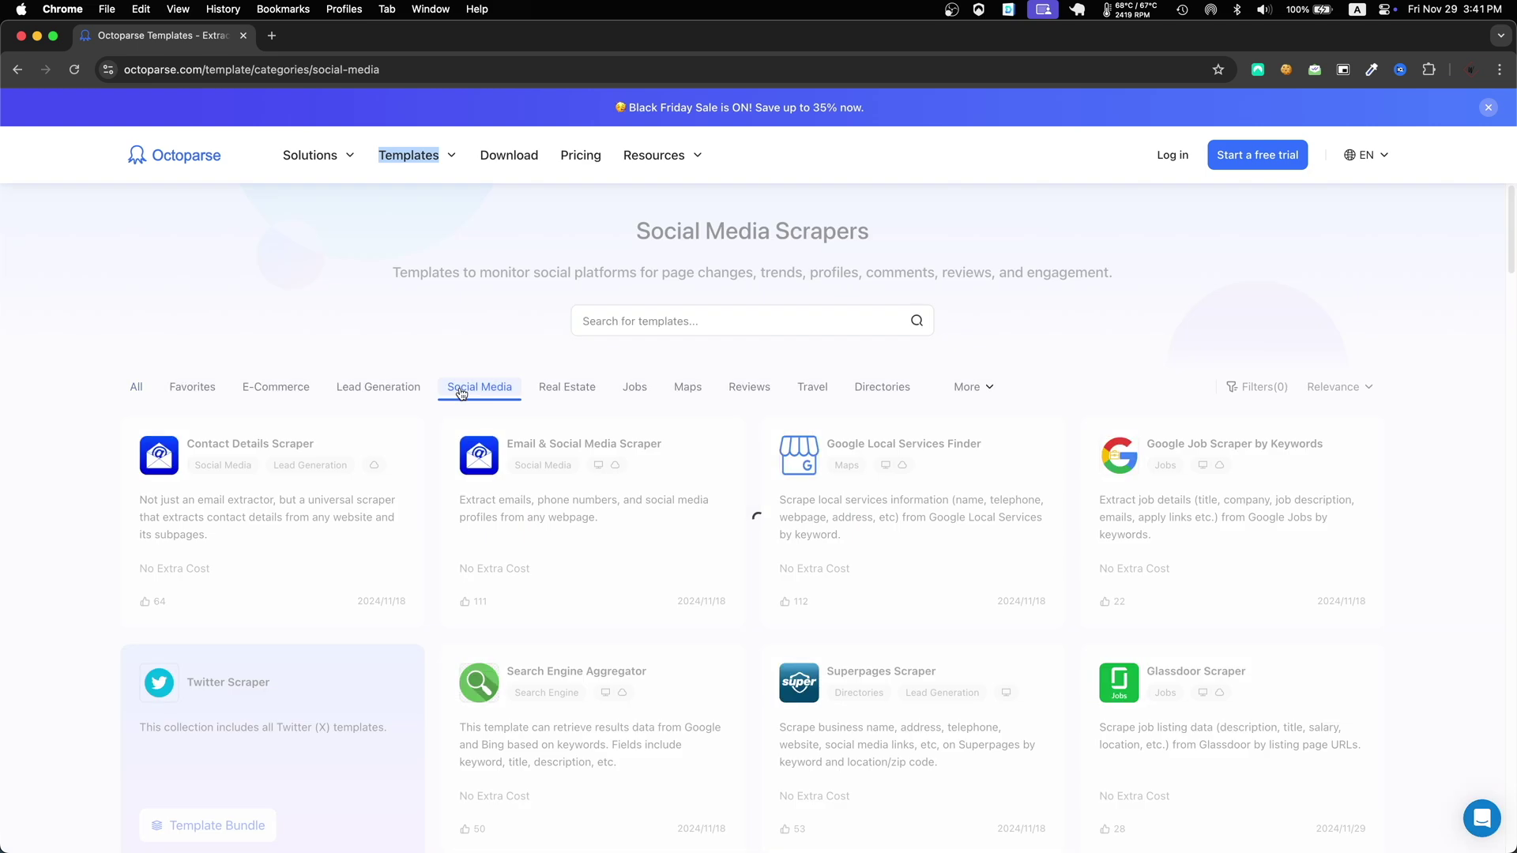
pyautogui.click(275, 387)
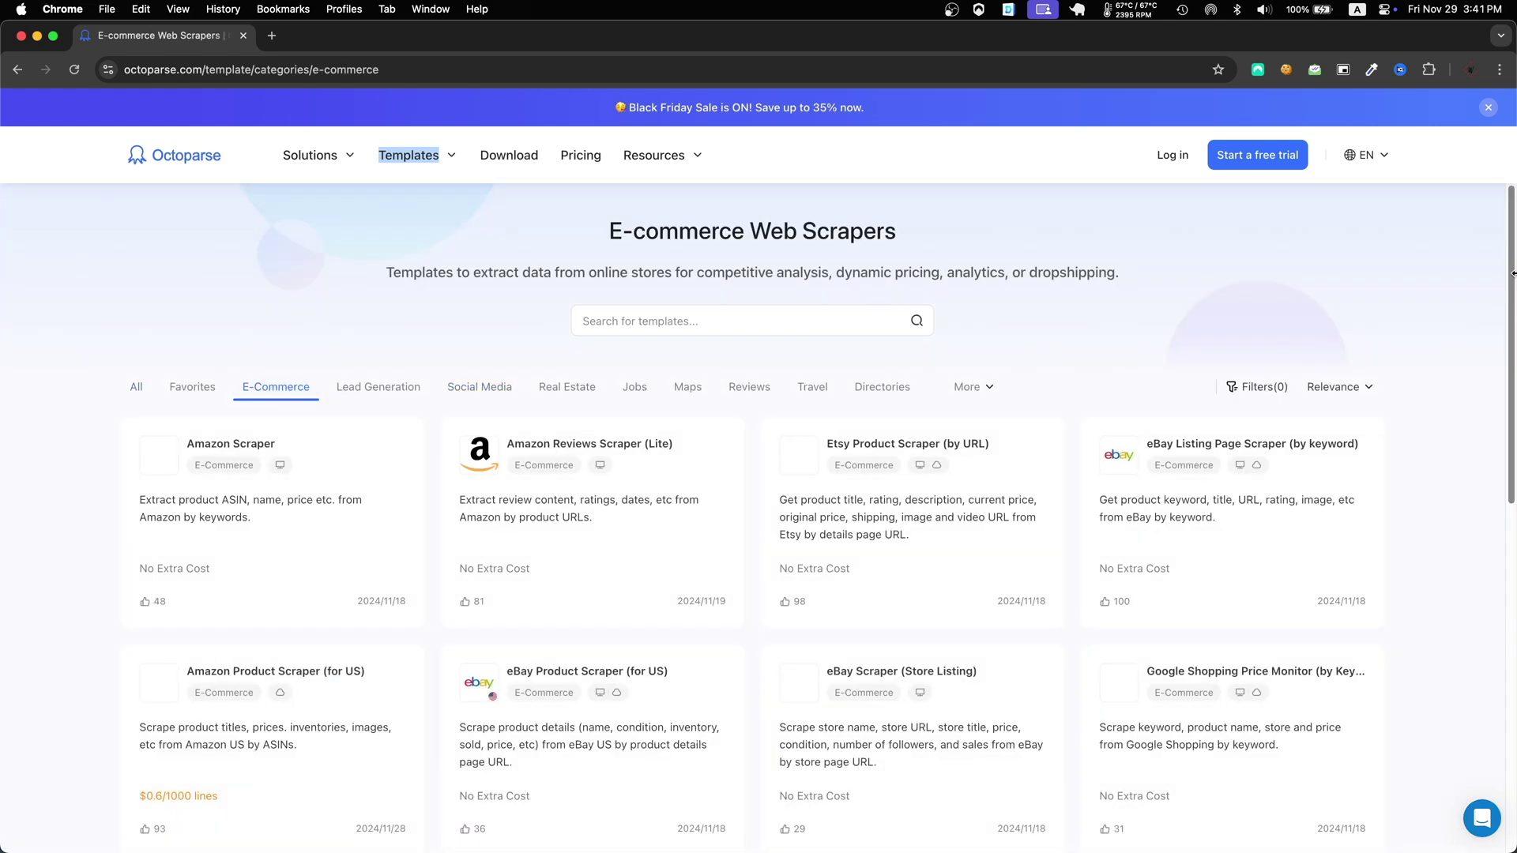
pyautogui.scroll(-5, 1513, 273)
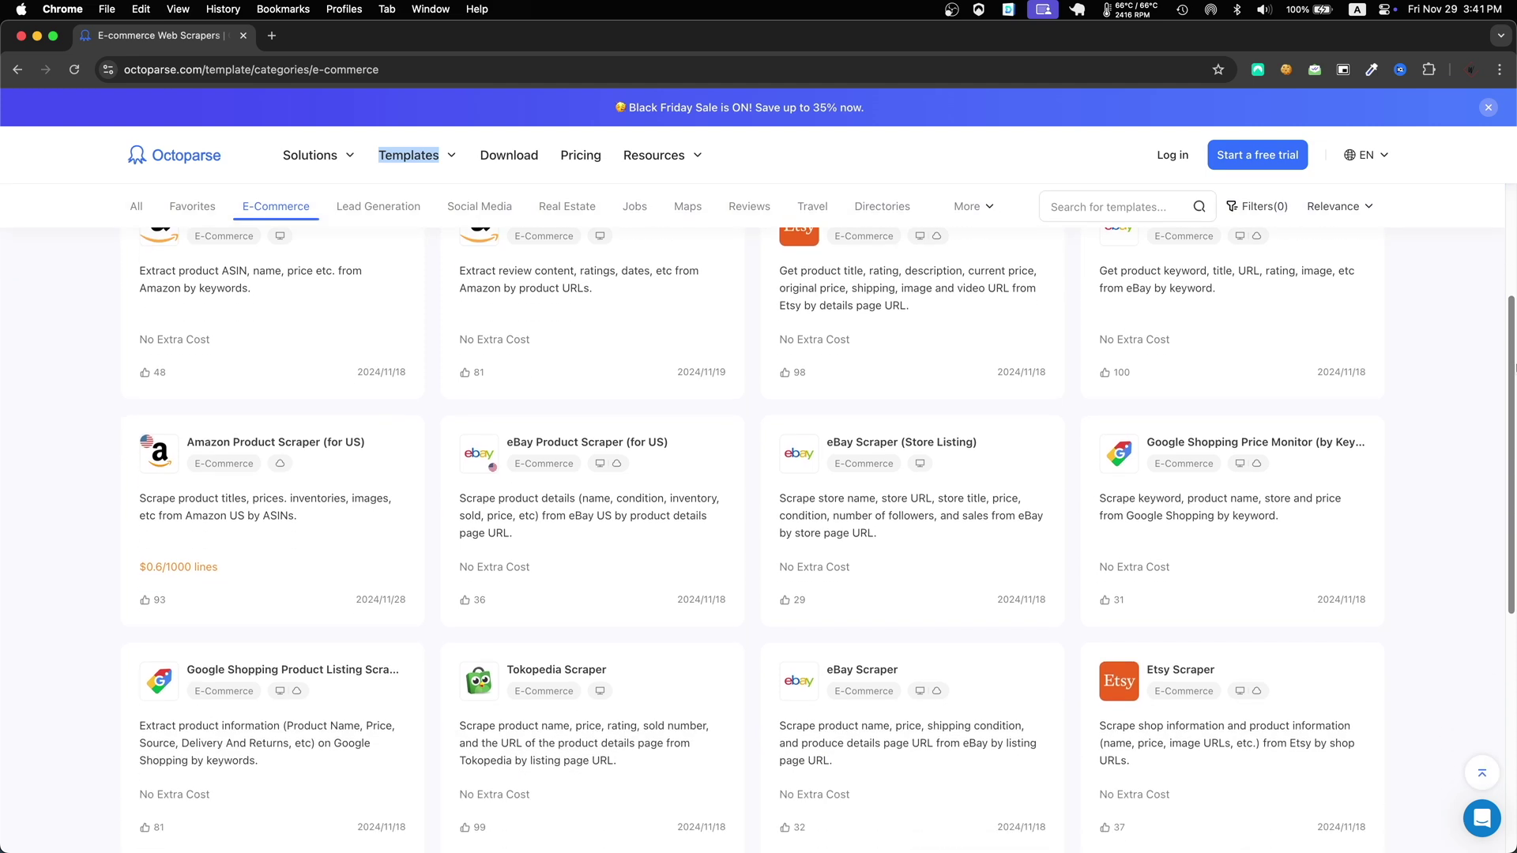
pyautogui.click(378, 206)
pyautogui.scroll(-5, 1509, 287)
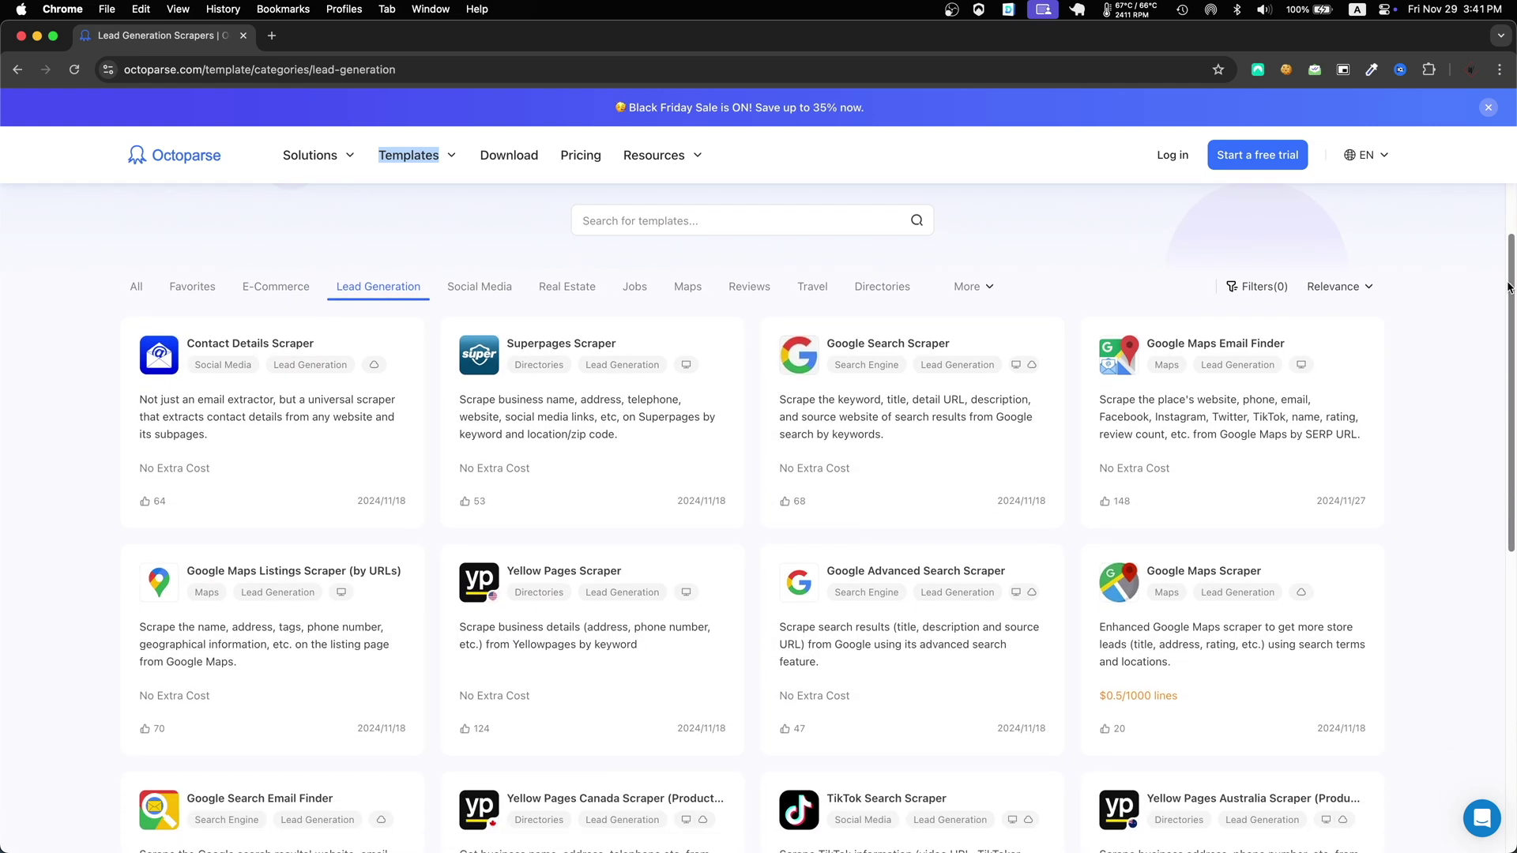
pyautogui.scroll(-5, 1509, 287)
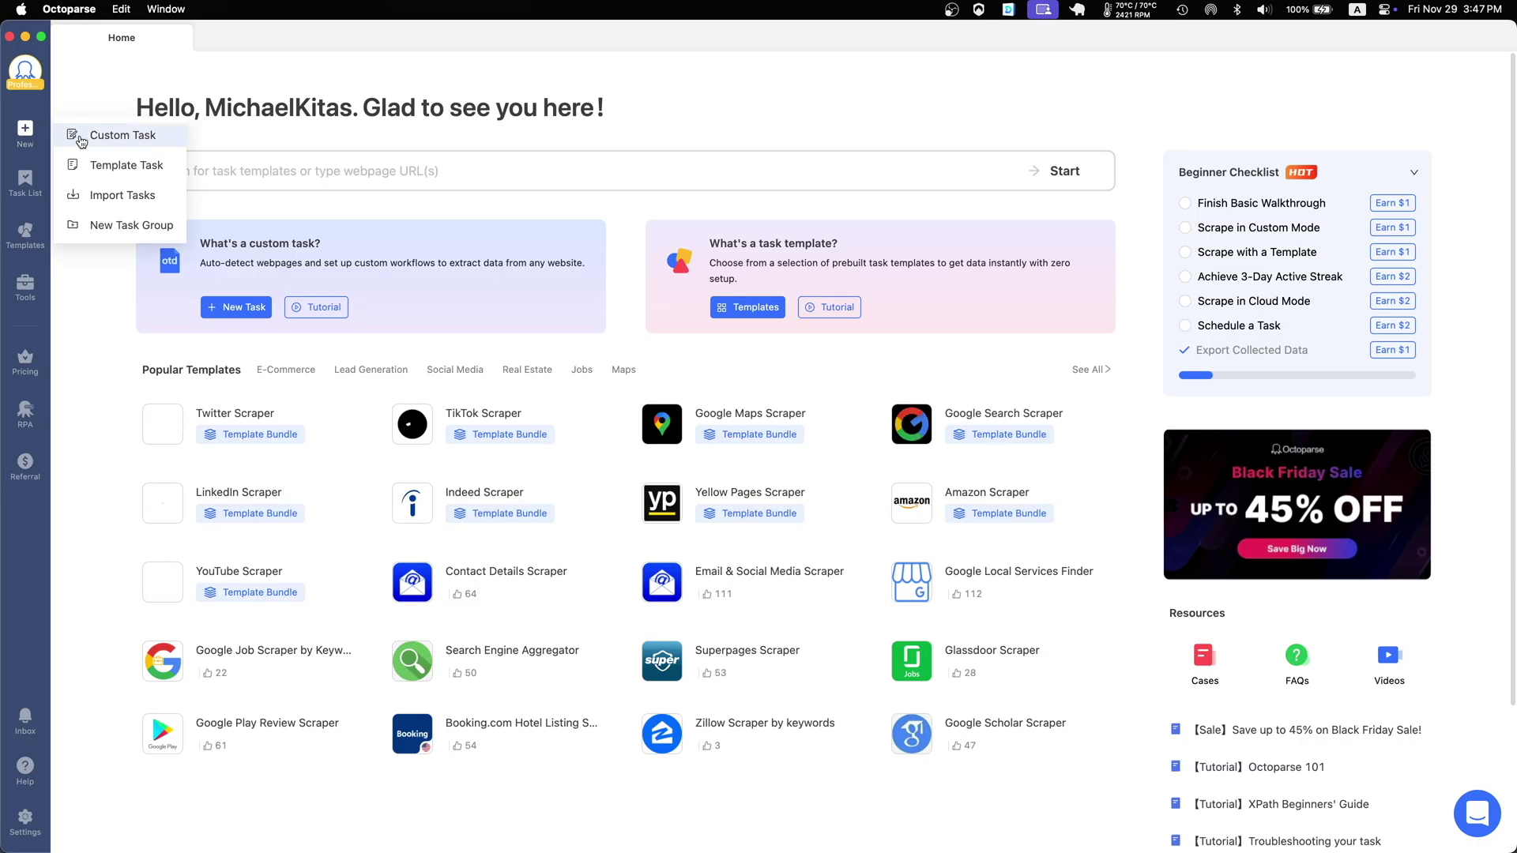
pyautogui.click(79, 136)
pyautogui.press('super+Tab')
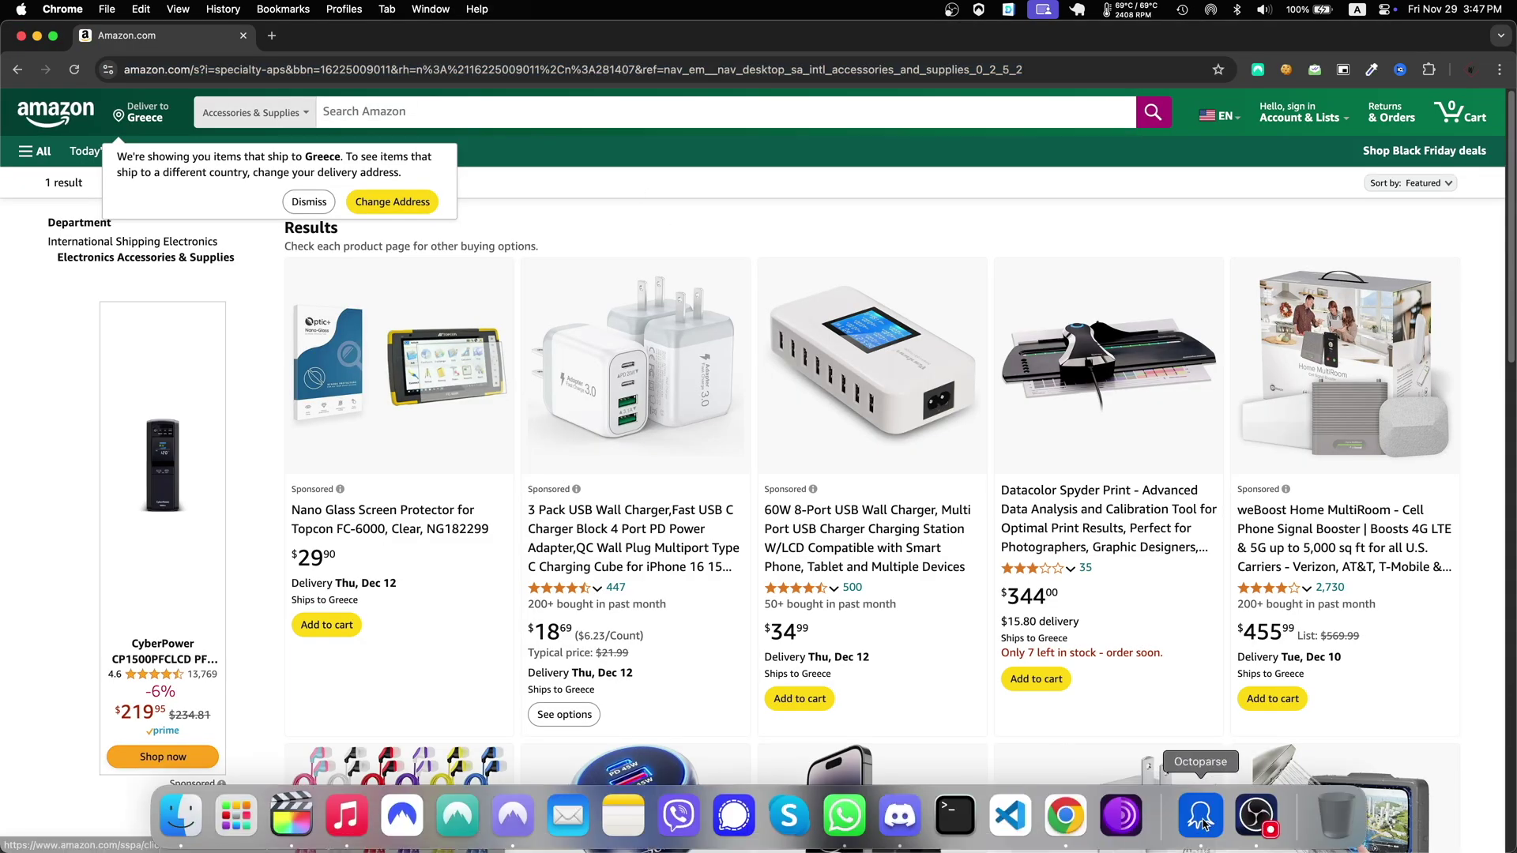
# - Paste the Amazon results page URL into the new task and save it
pyautogui.click(1196, 817)
pyautogui.click(673, 332)
pyautogui.press('super+v')
pyautogui.click(237, 397)
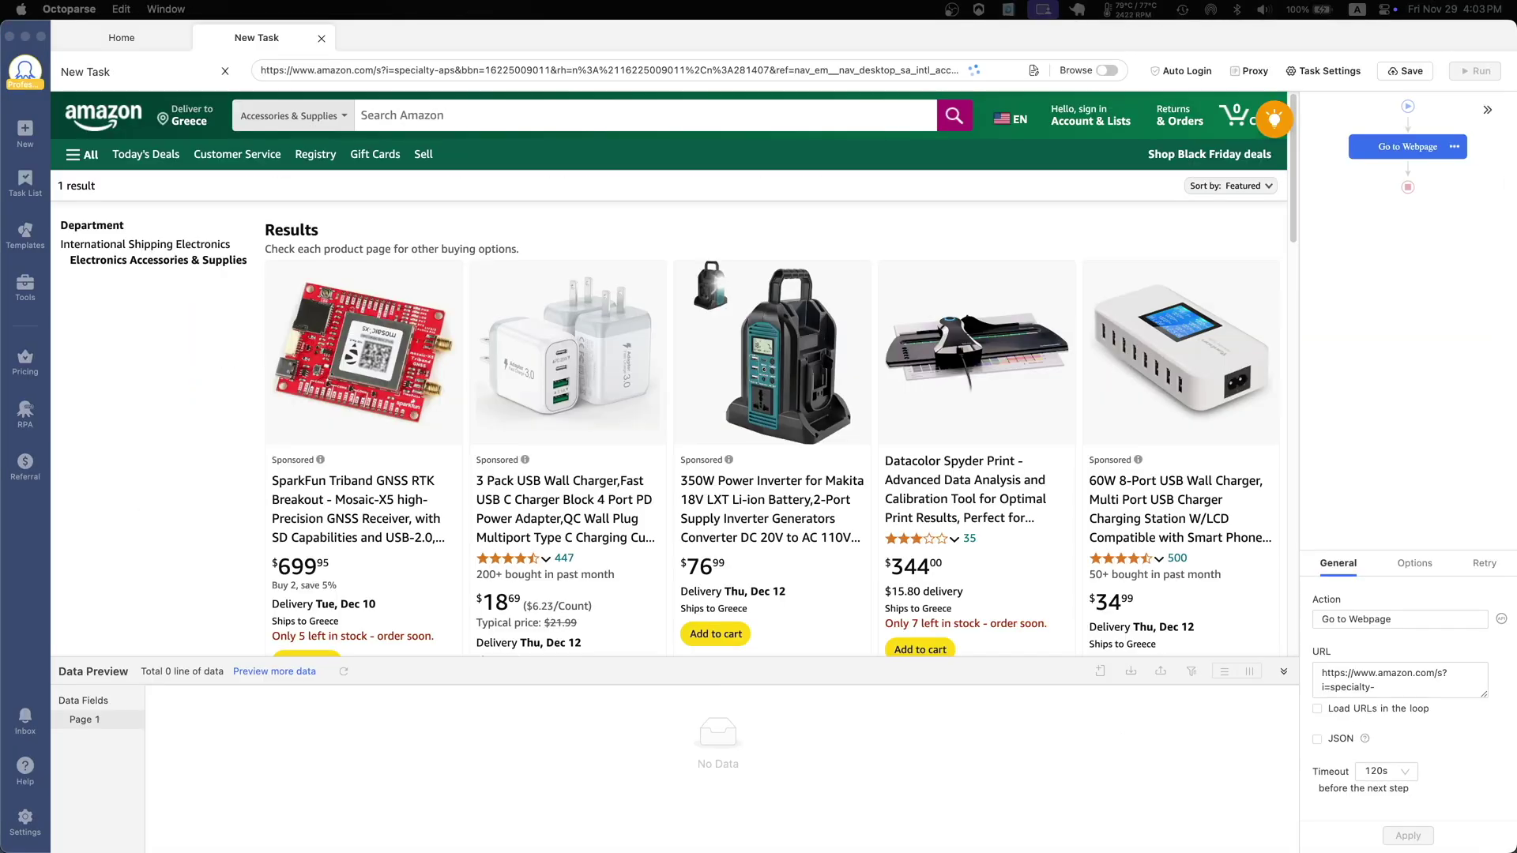
# - Extract all nine product titles plus the $699.95 price as a second field
pyautogui.click(1408, 168)
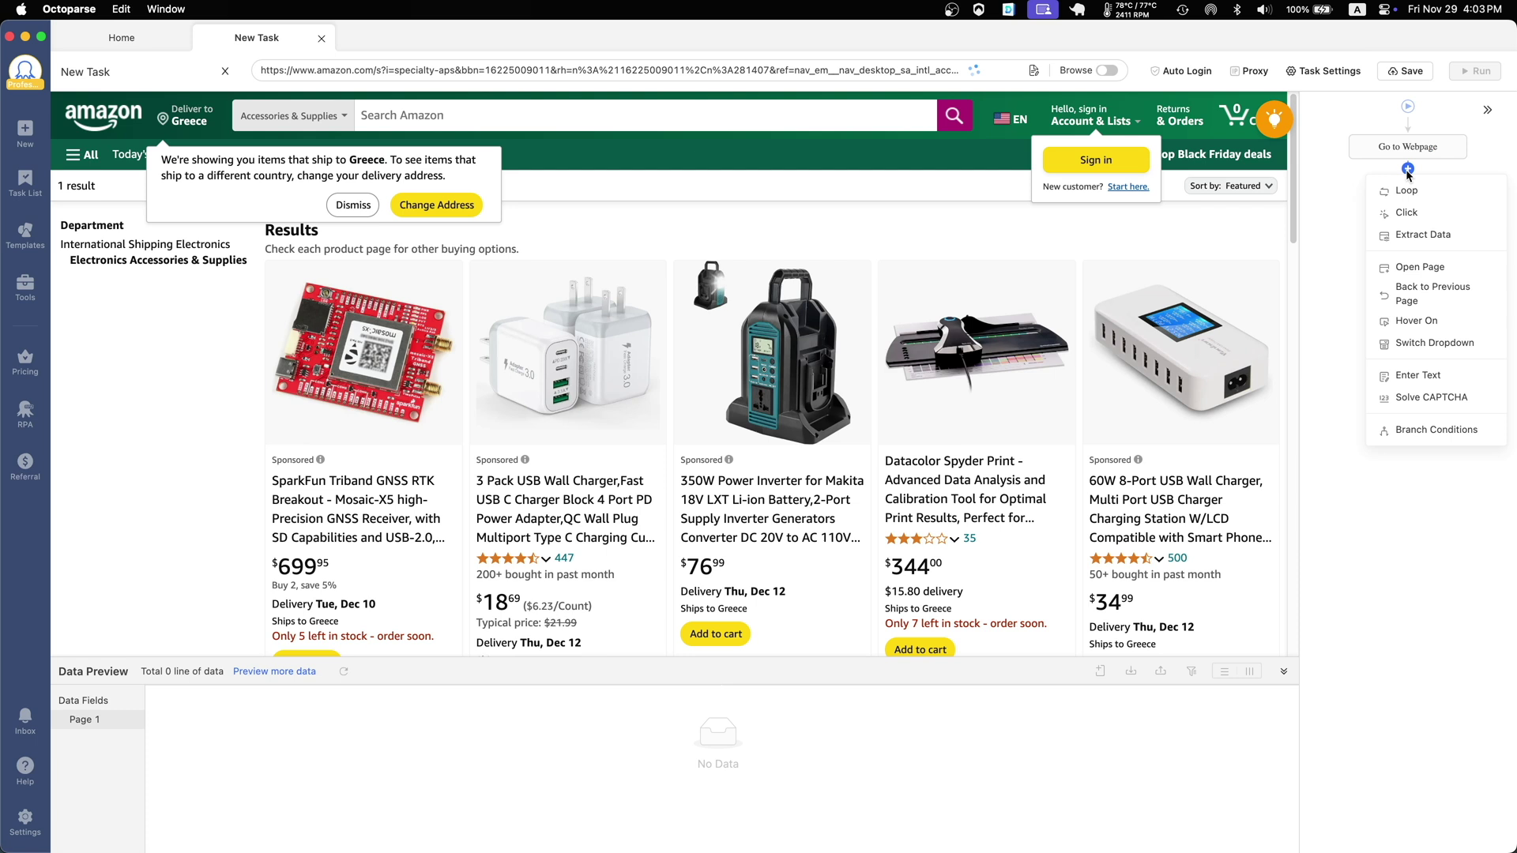
pyautogui.click(1397, 234)
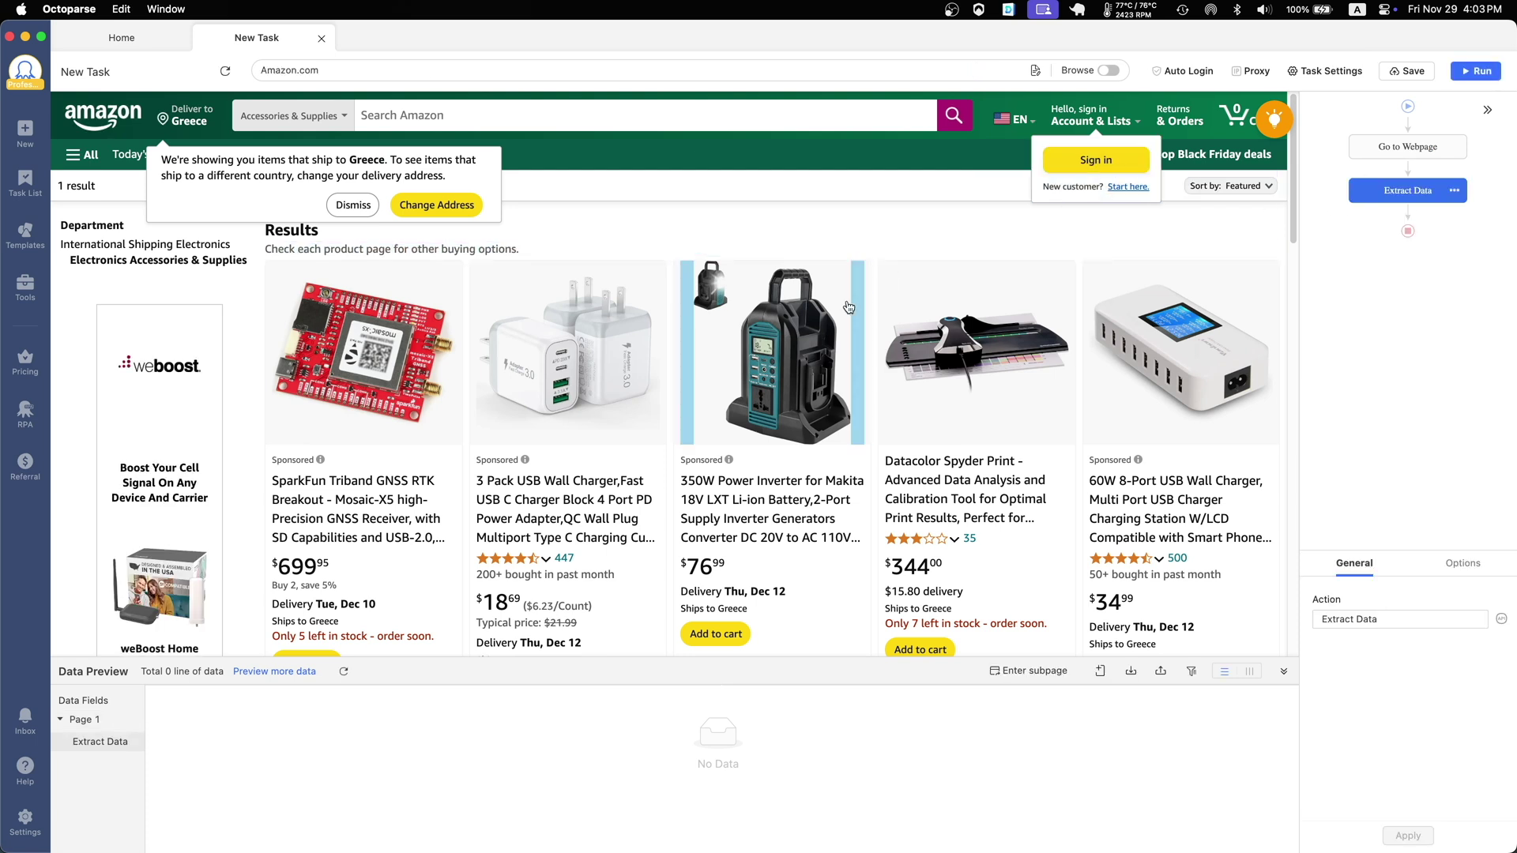
pyautogui.click(343, 517)
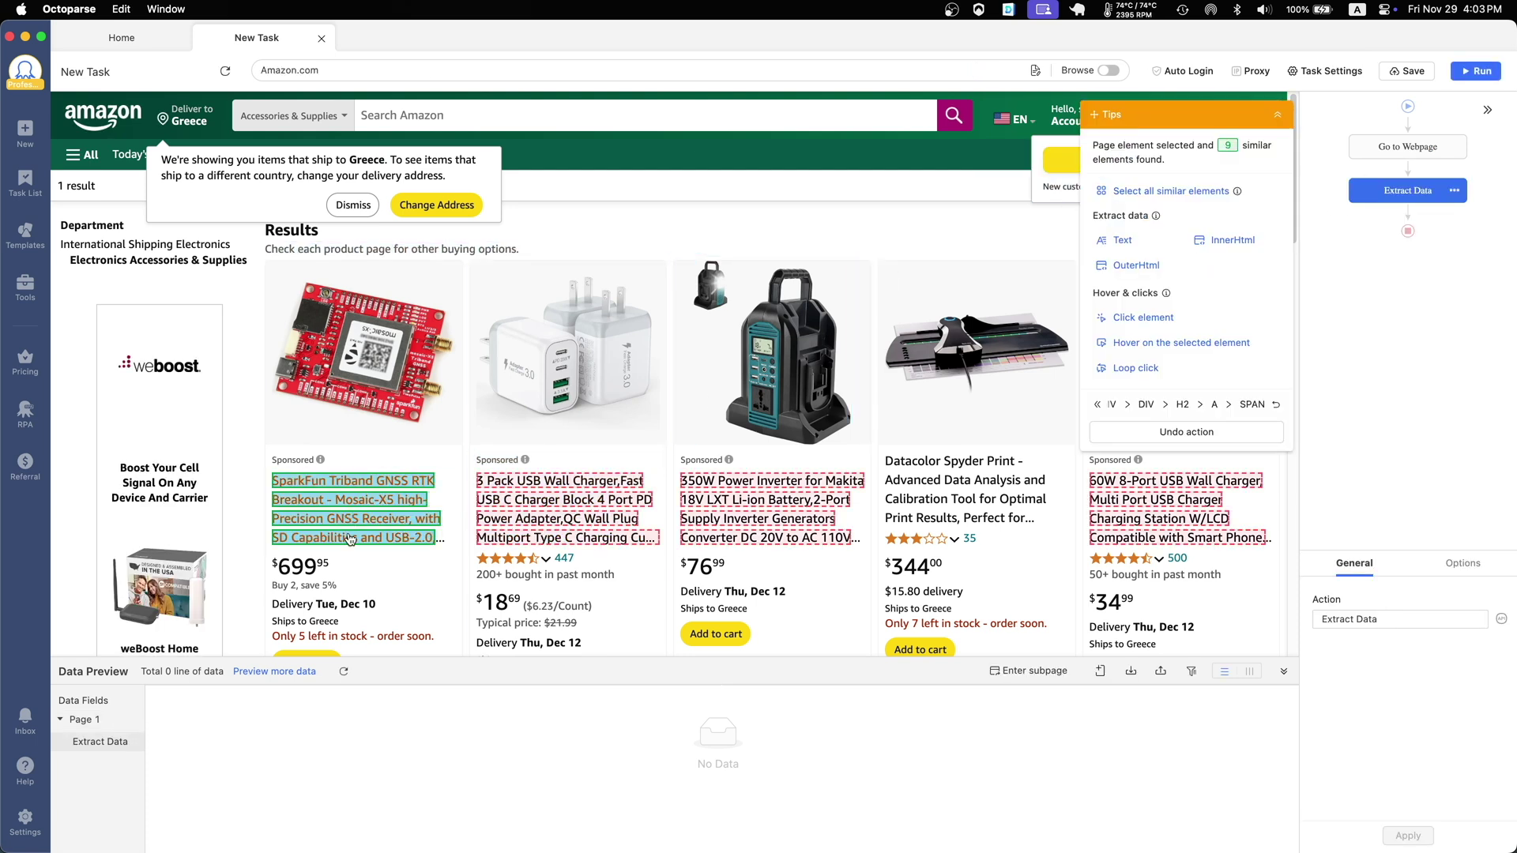
pyautogui.click(1165, 192)
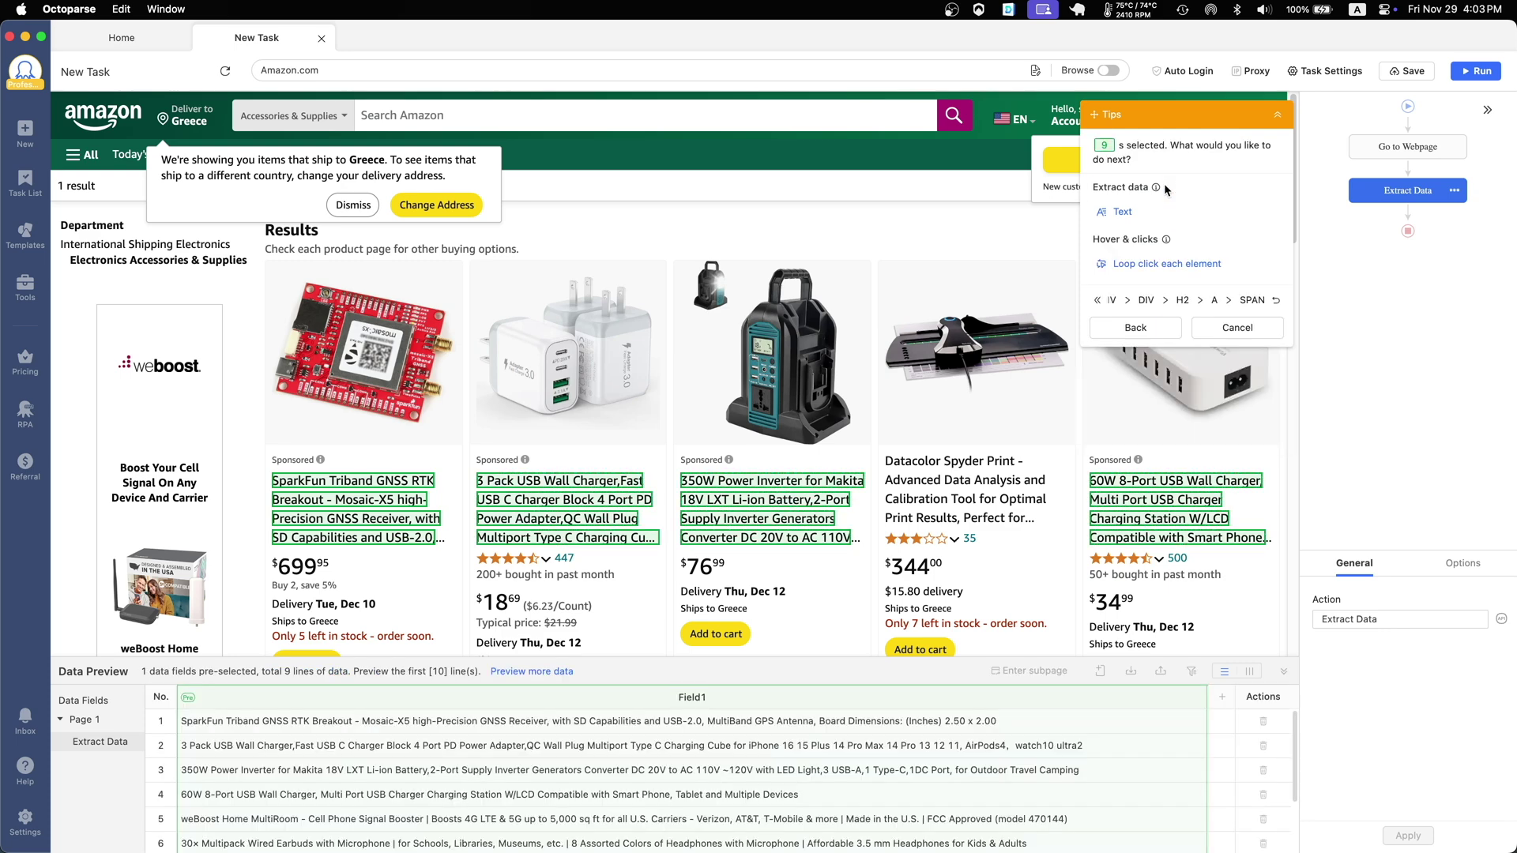
pyautogui.scroll(-3, 574, 735)
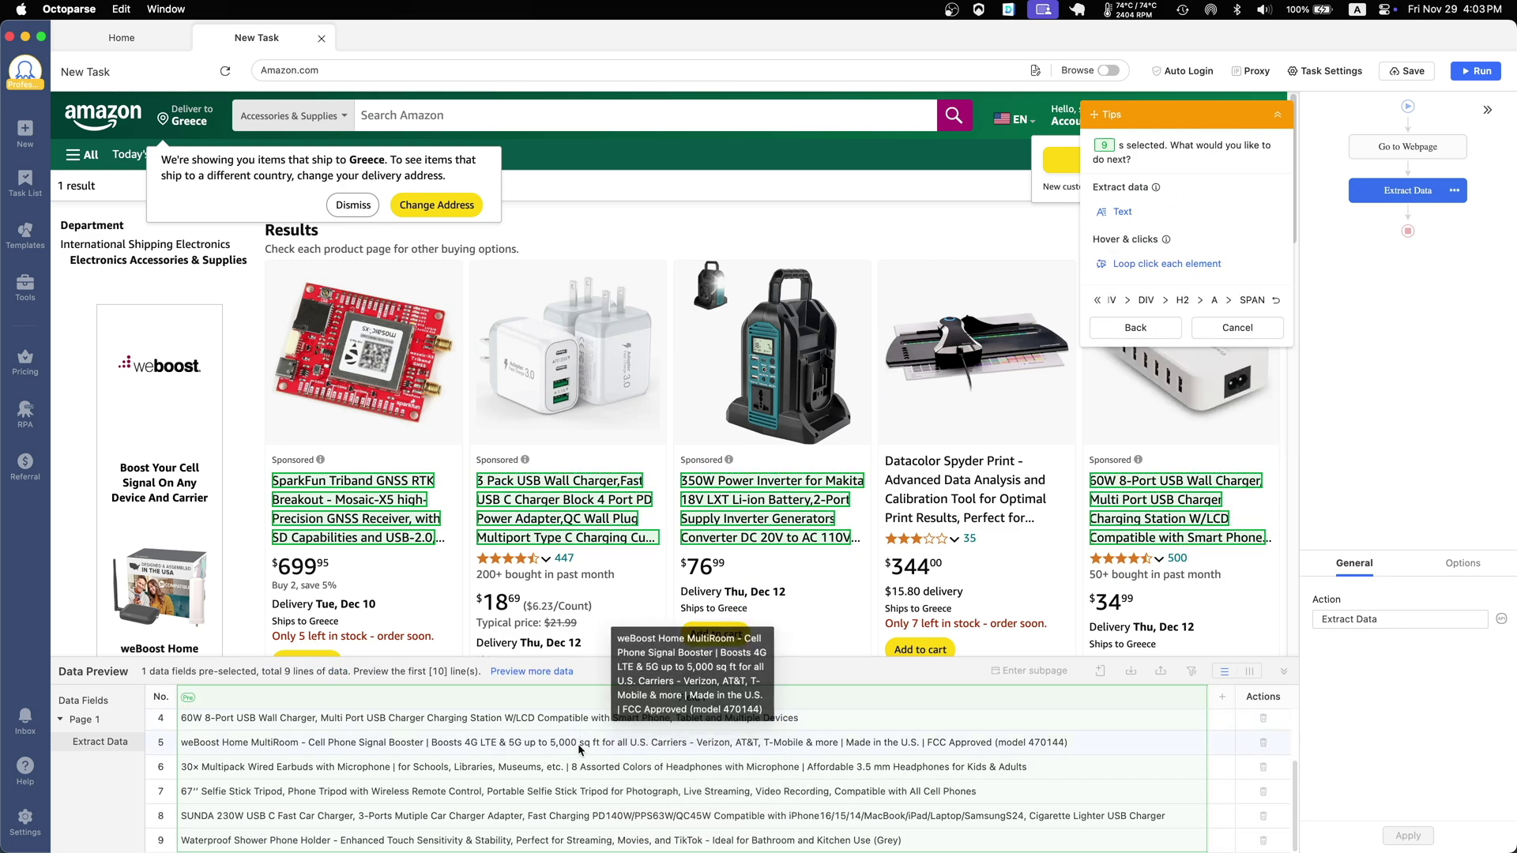
pyautogui.click(329, 578)
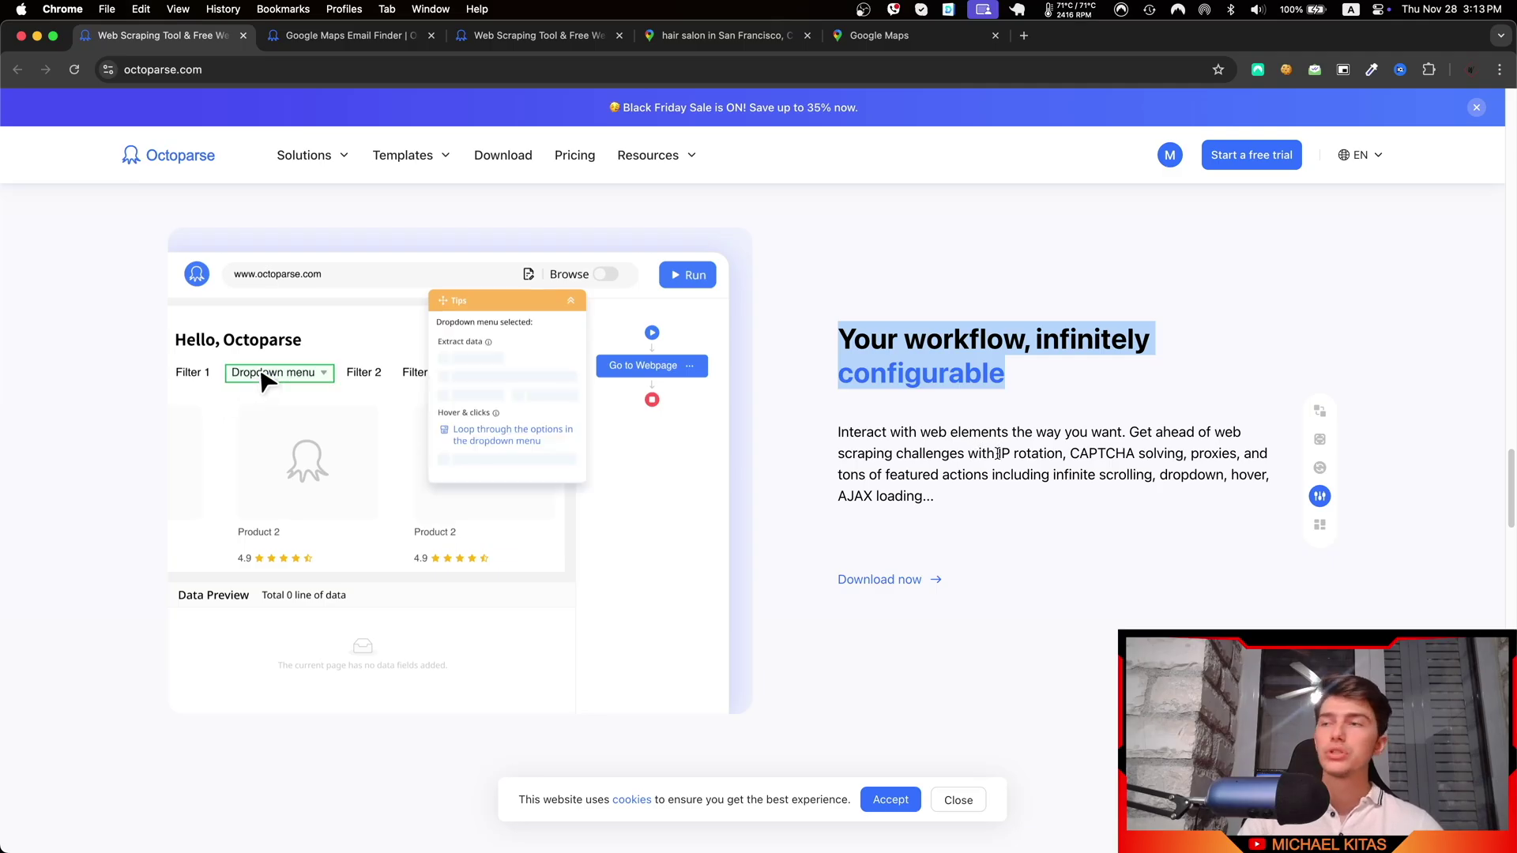
# - Highlight the IP rotation, CAPTCHA and featured-actions phrases in the workflow section
pyautogui.moveTo(1001, 455); pyautogui.dragTo(1166, 453)
pyautogui.moveTo(850, 474); pyautogui.dragTo(1047, 471)
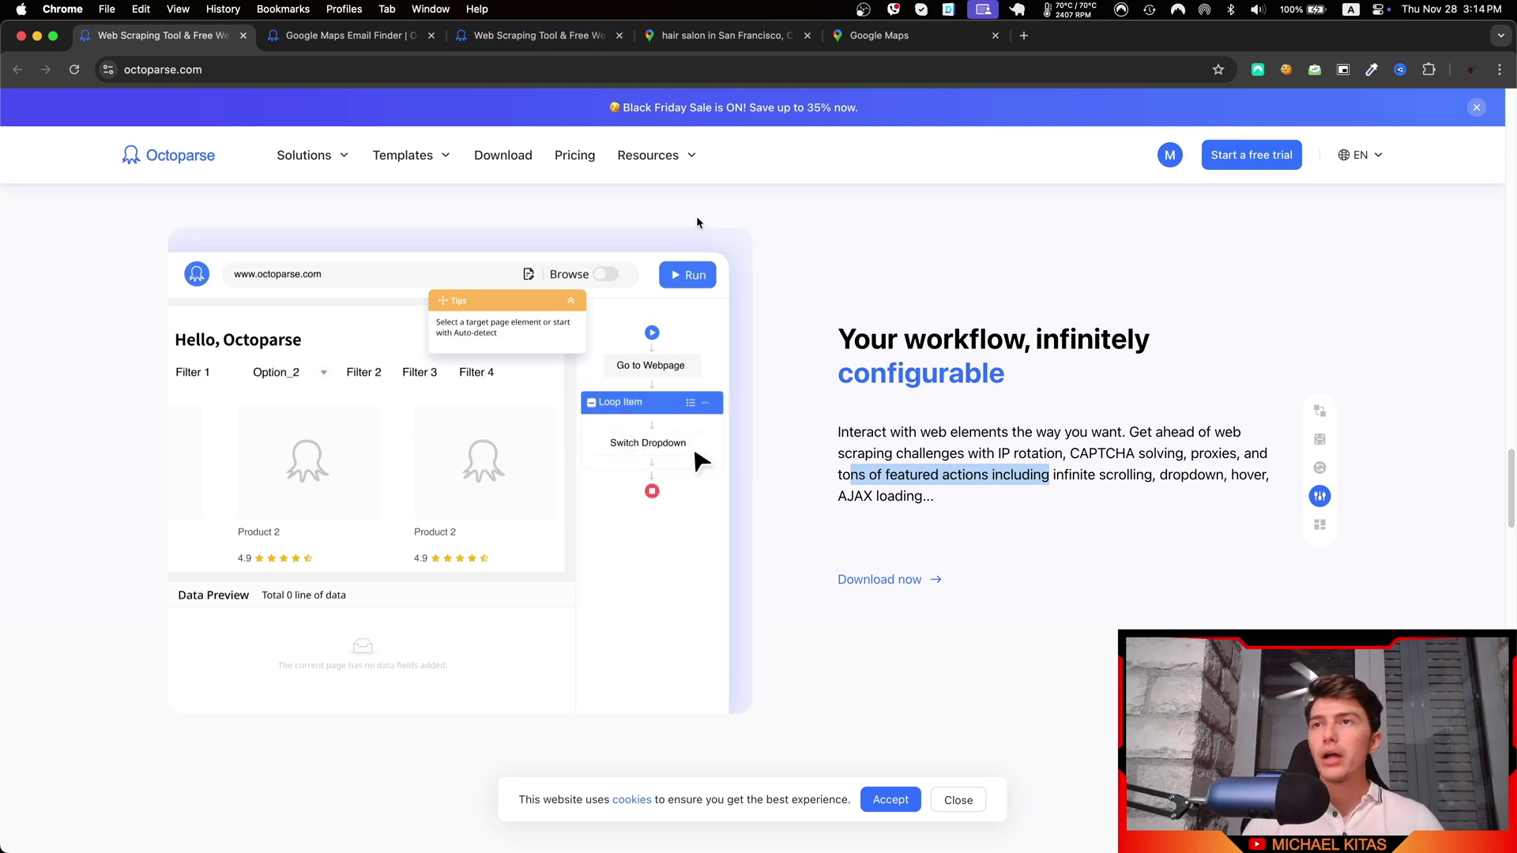
pyautogui.moveTo(525, 146)
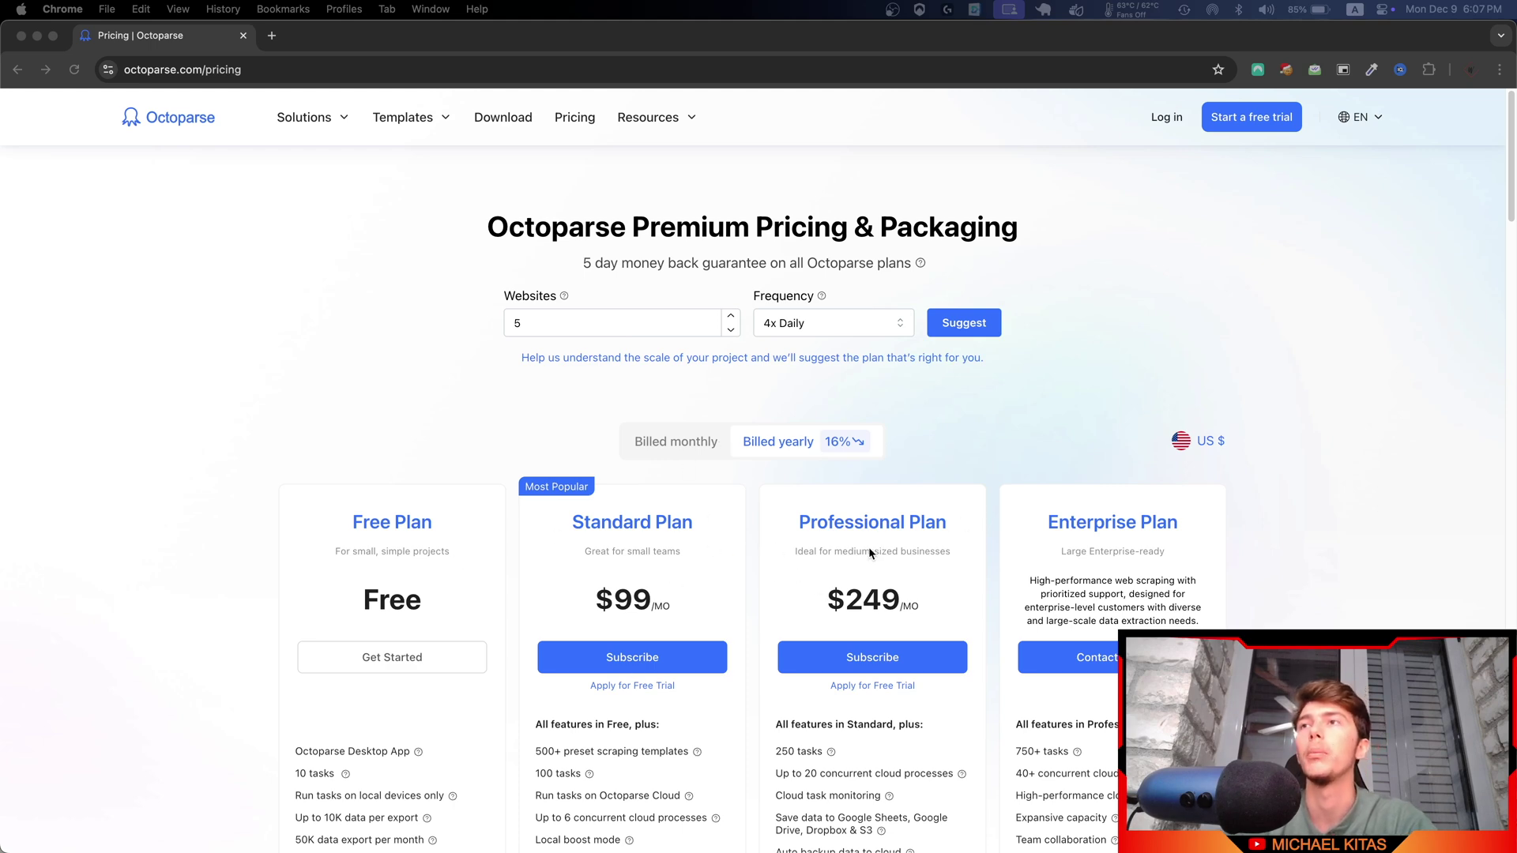
# - Switch pricing to monthly then back to yearly billing, and highlight the Professional plan's $249/MO
pyautogui.scroll(-3, 825, 556)
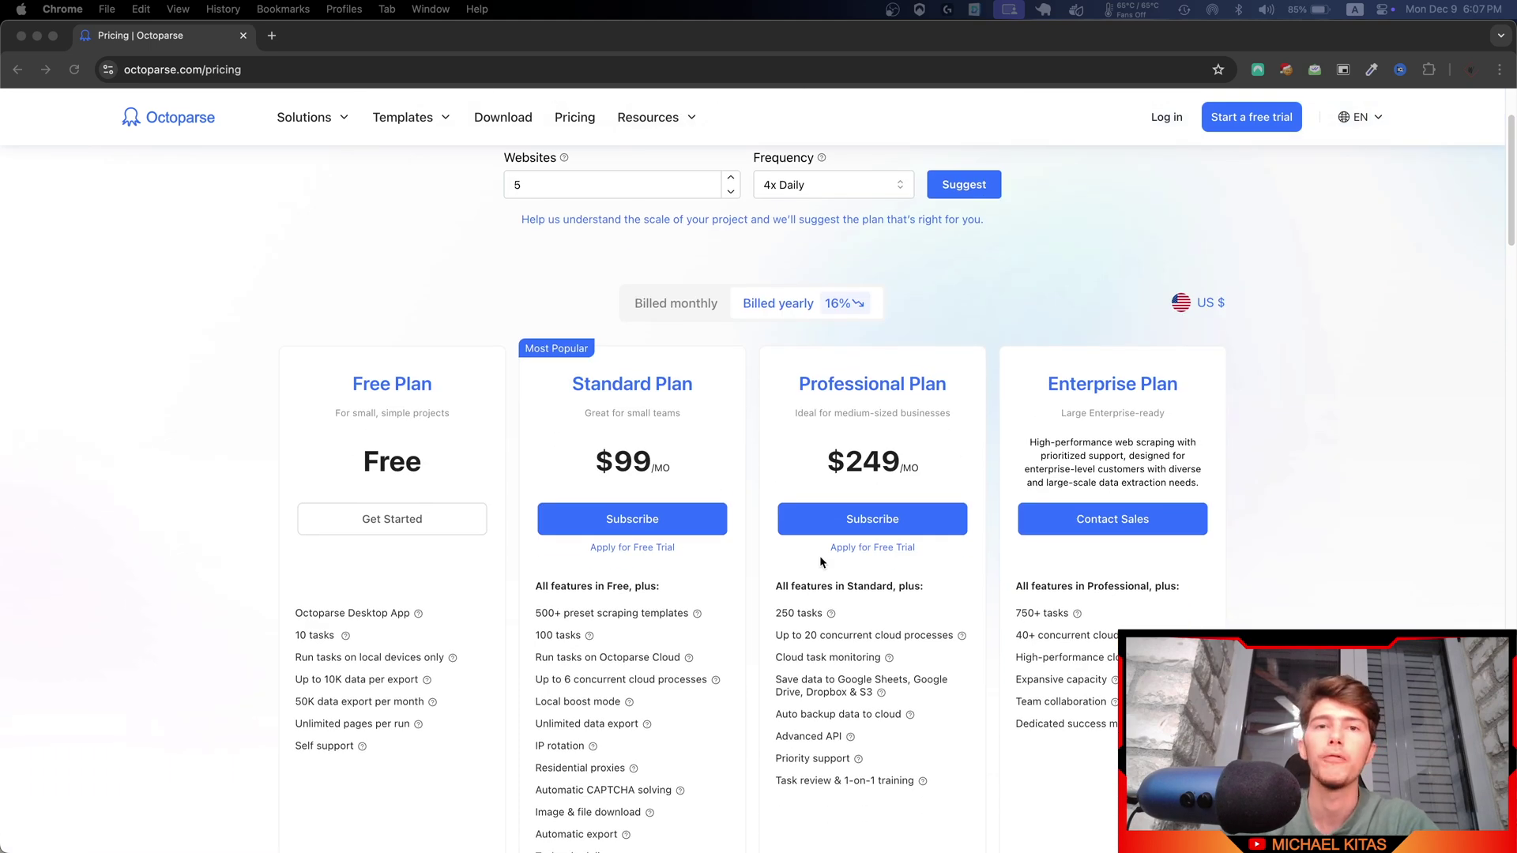
pyautogui.scroll(3, 608, 760)
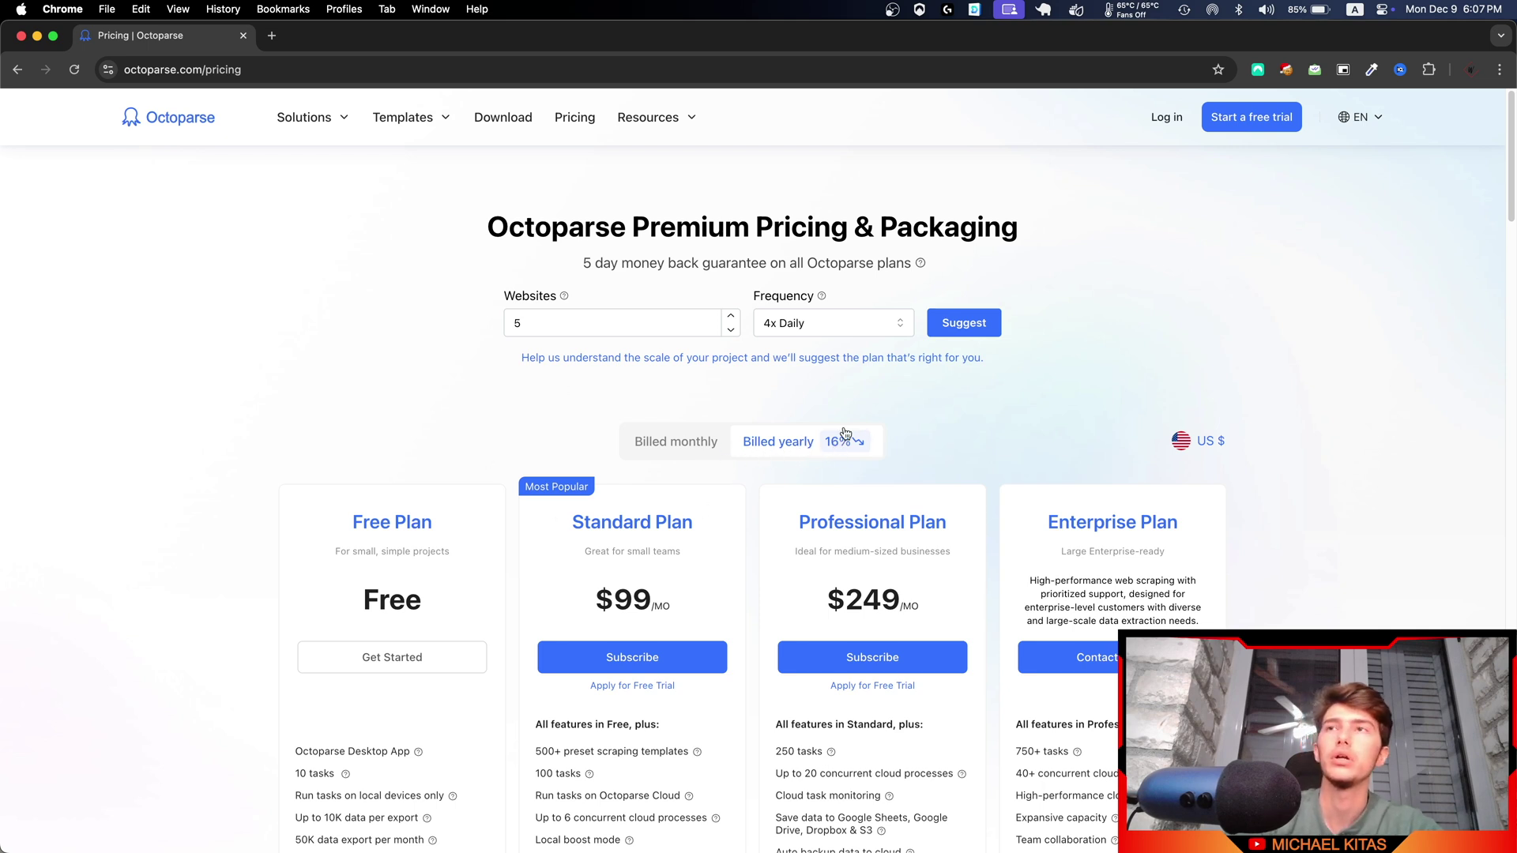
pyautogui.click(725, 447)
pyautogui.click(775, 441)
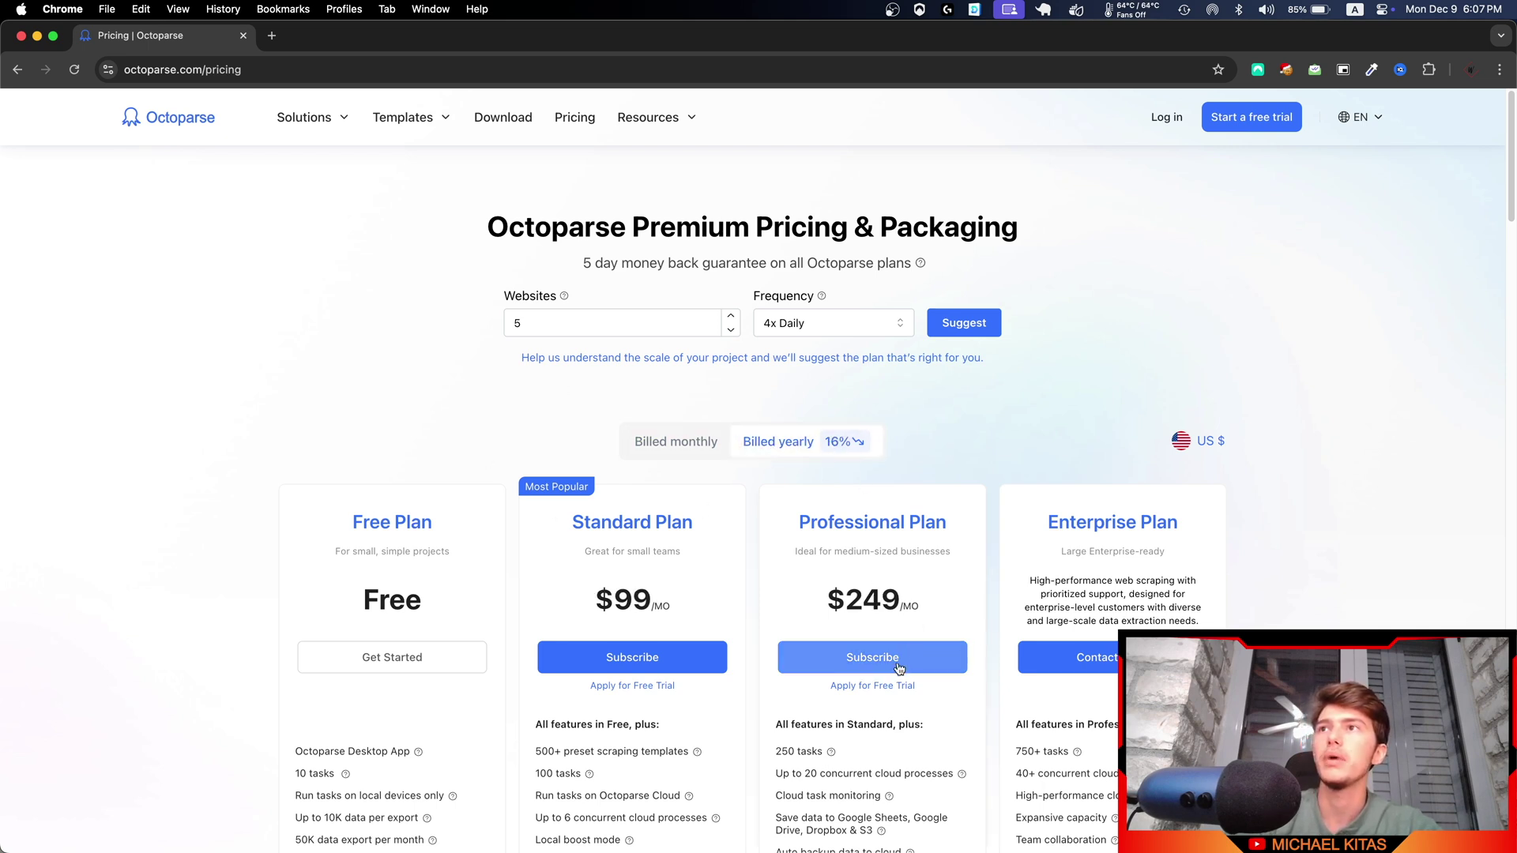
pyautogui.moveTo(916, 621); pyautogui.dragTo(829, 604)
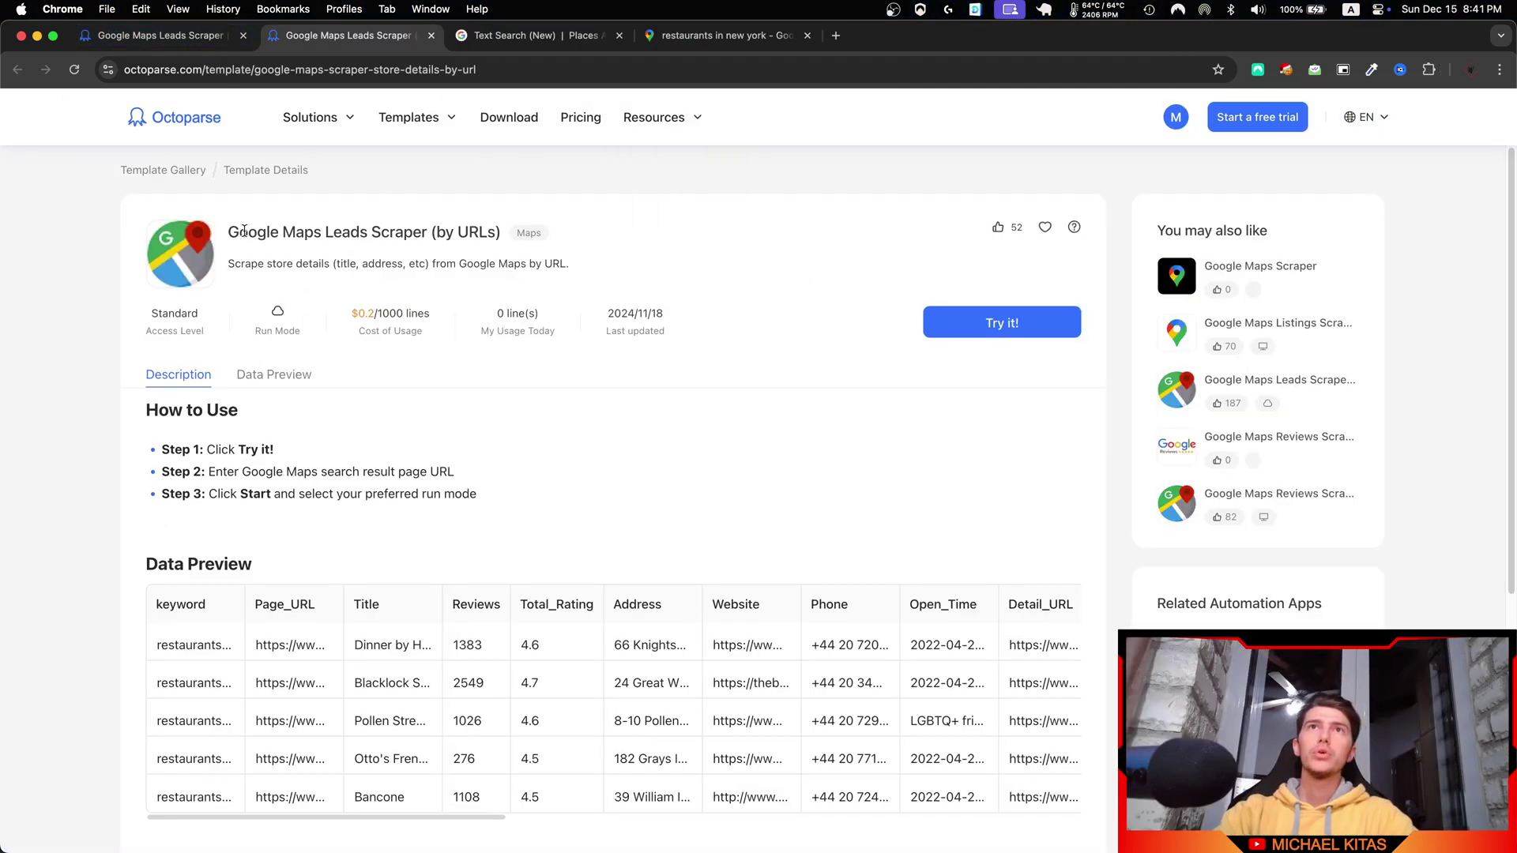
# - Review the by-URLs template page and its Input URL example, then launch it with Try it!
pyautogui.moveTo(244, 230); pyautogui.dragTo(872, 249)
pyautogui.click(801, 264)
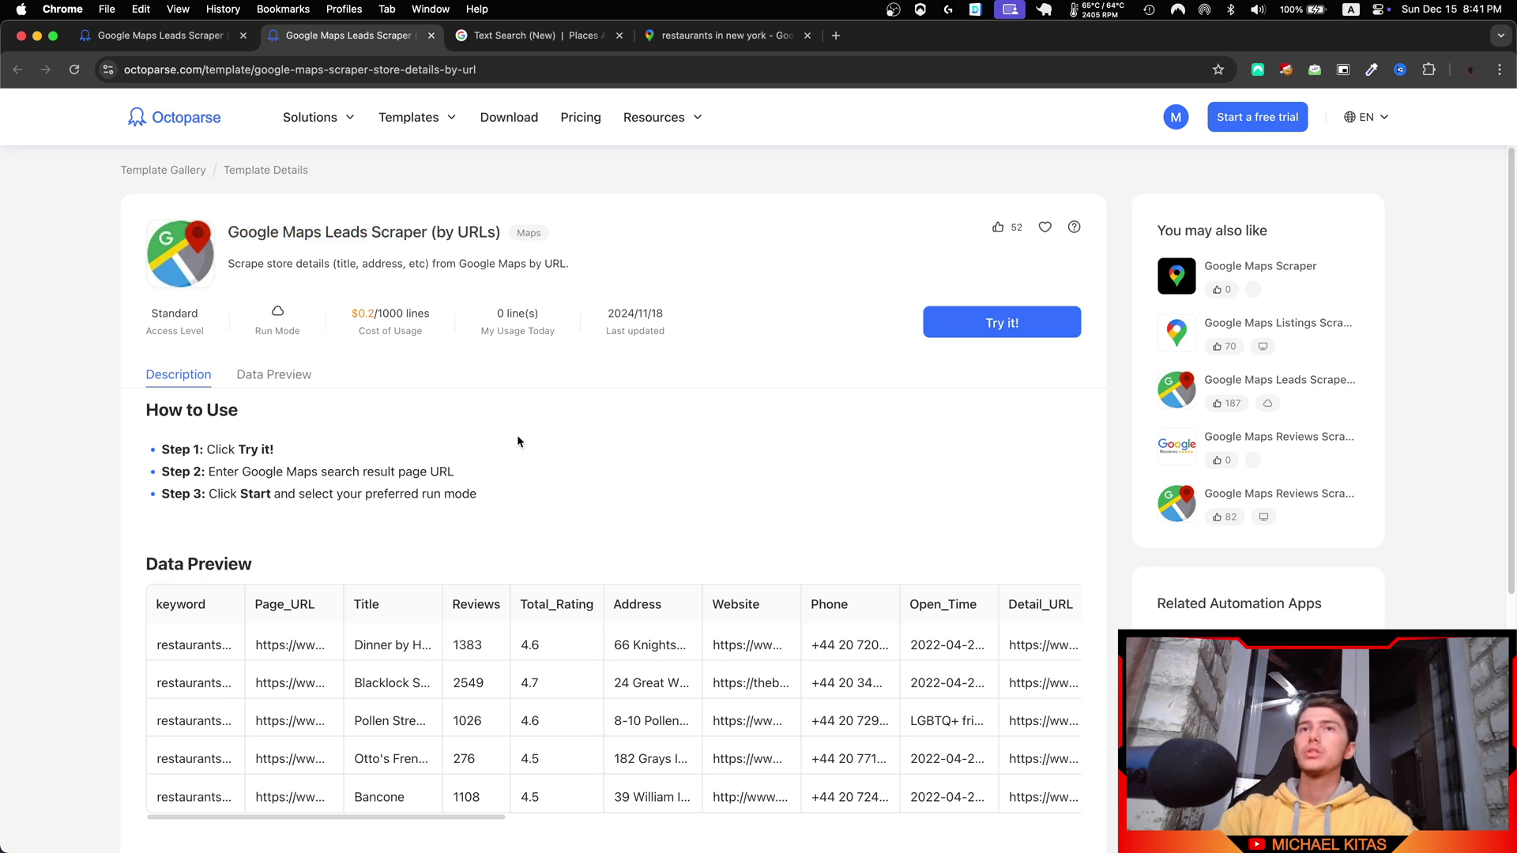
pyautogui.moveTo(487, 232); pyautogui.dragTo(458, 231)
pyautogui.click(322, 820)
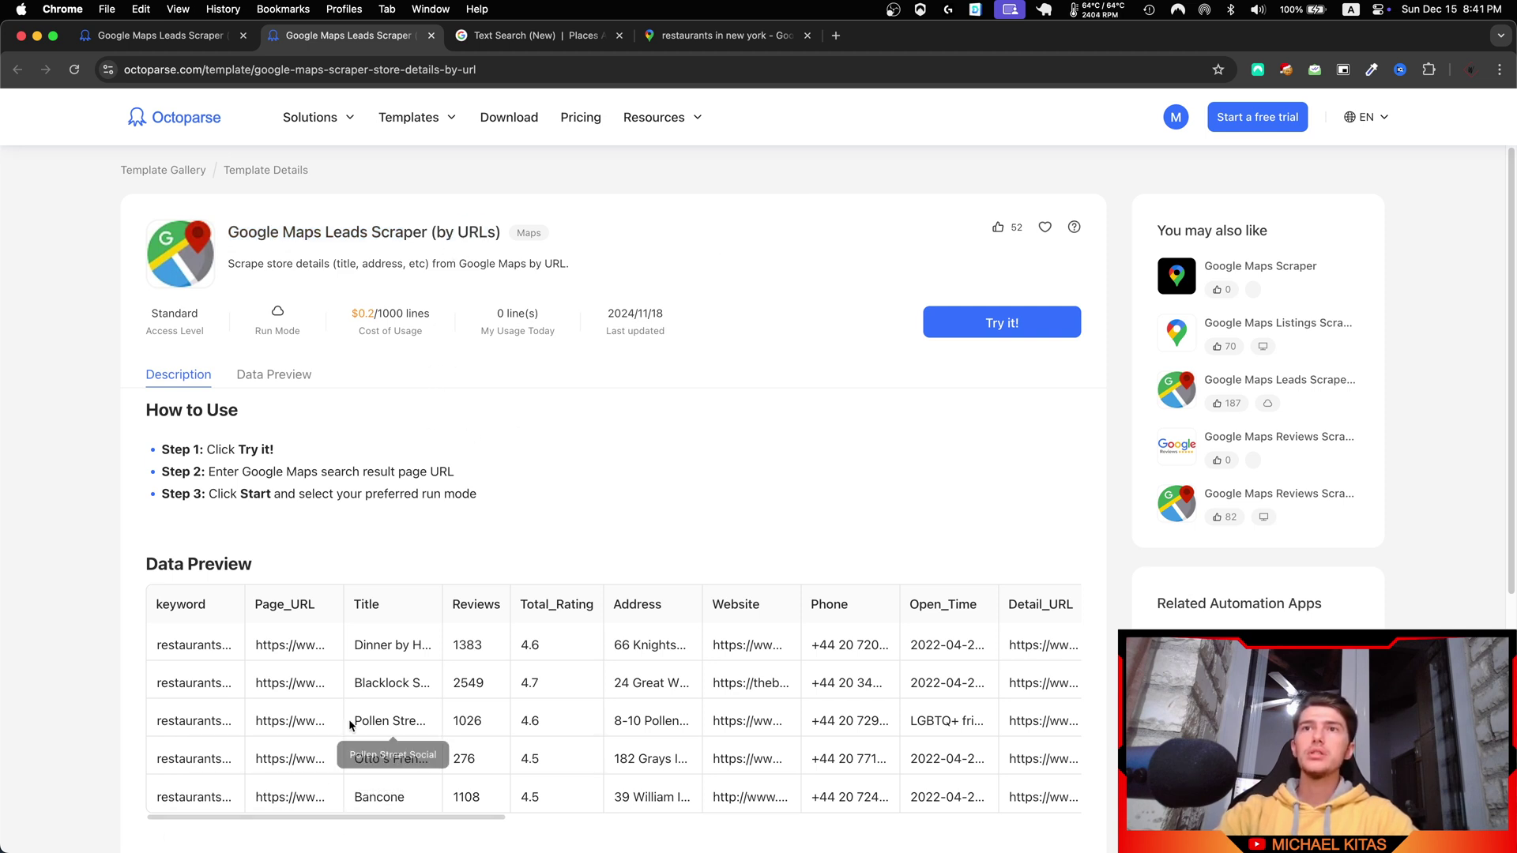
pyautogui.scroll(-3, 342, 688)
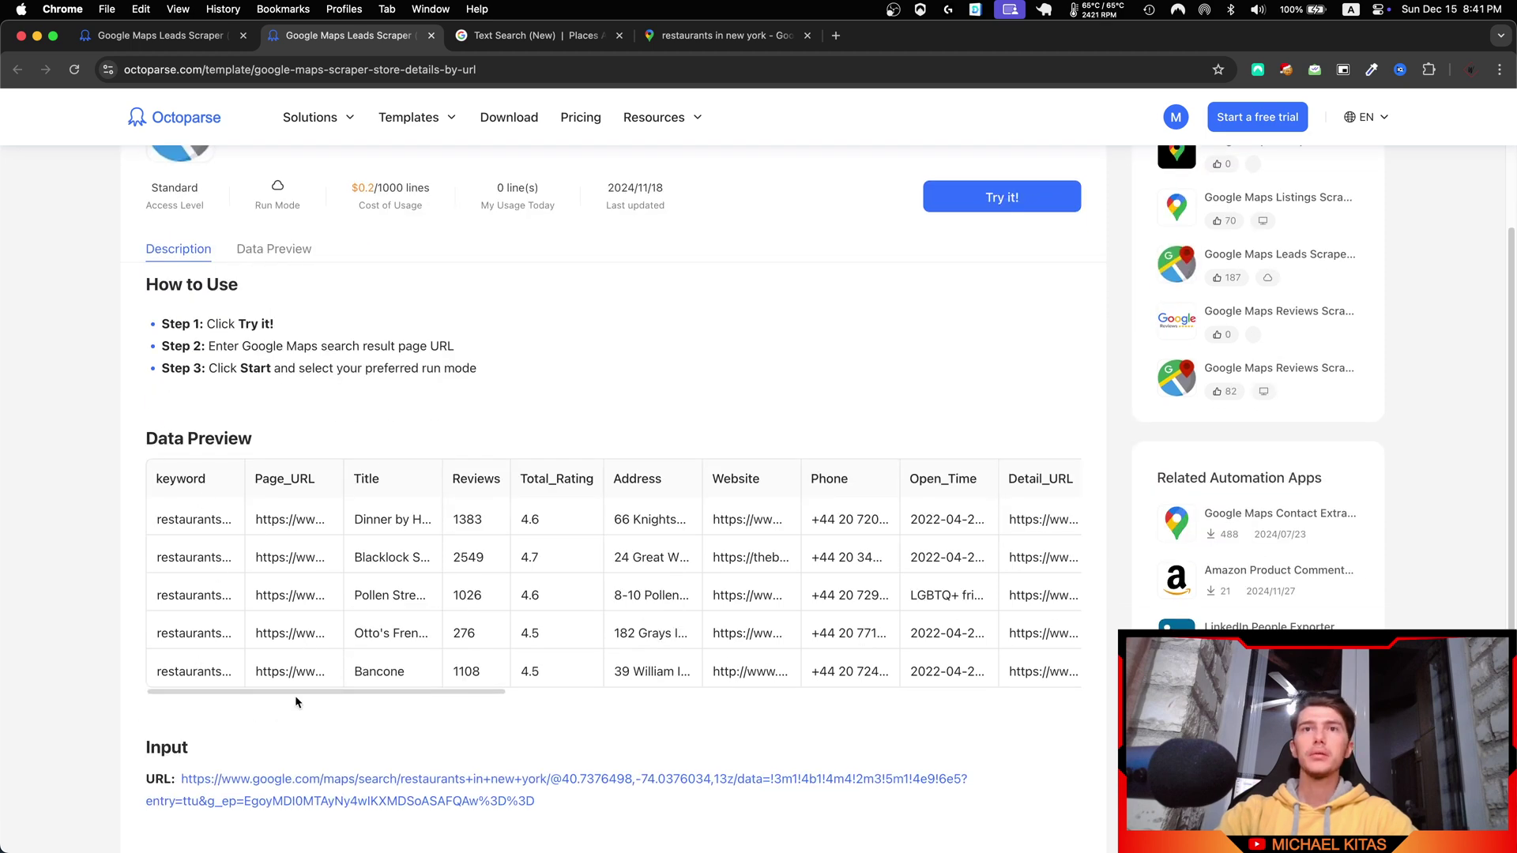
pyautogui.scroll(3, 296, 697)
pyautogui.click(978, 321)
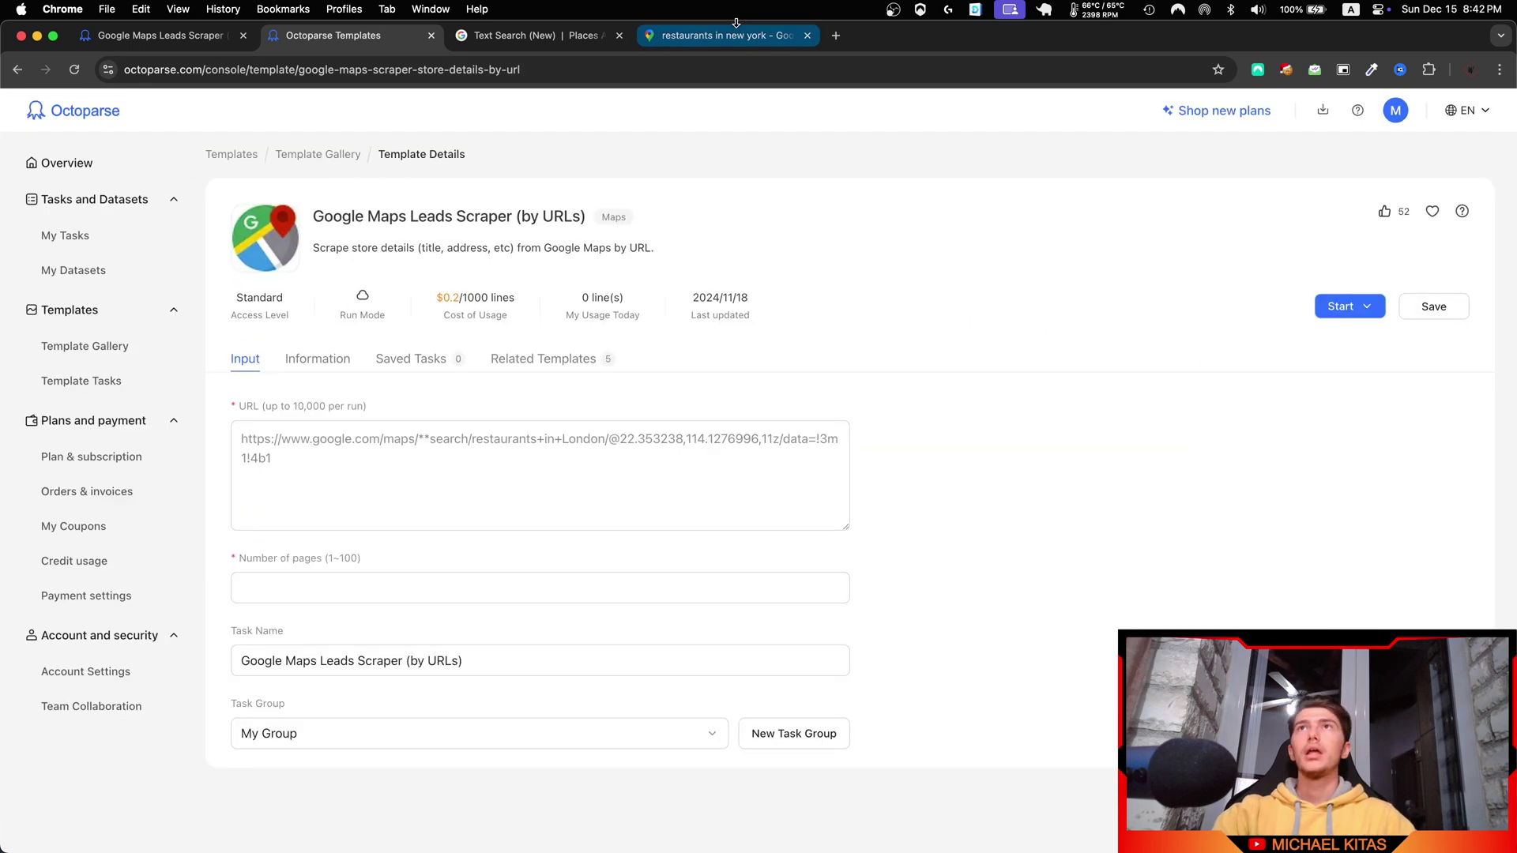
# - Copy the full Google Maps search link for restaurants in new york
pyautogui.click(737, 24)
pyautogui.click(534, 69)
pyautogui.press('super+c')
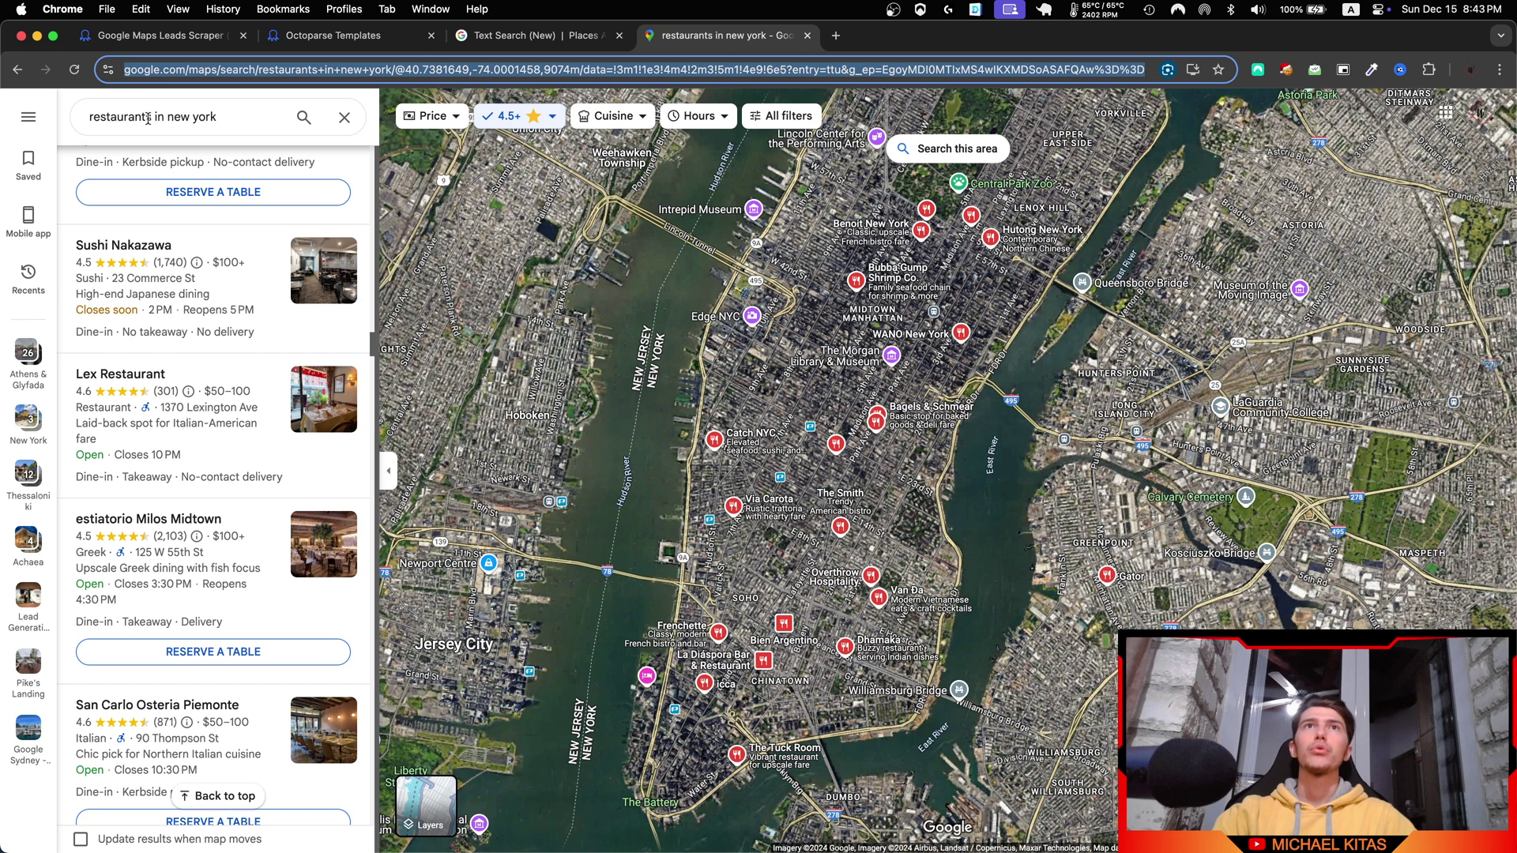
pyautogui.moveTo(225, 118); pyautogui.dragTo(87, 118)
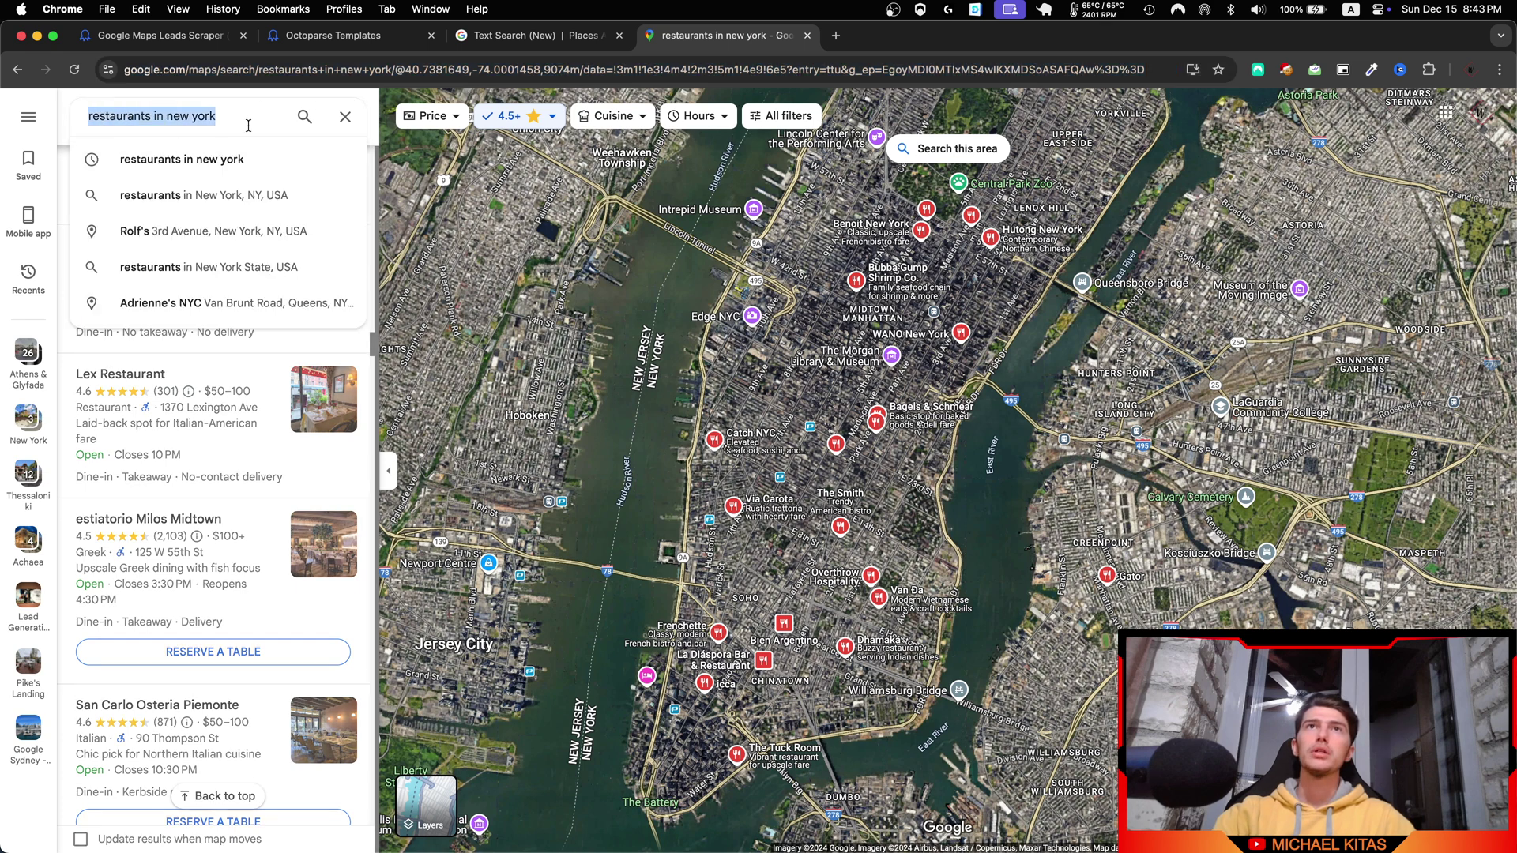
pyautogui.click(262, 93)
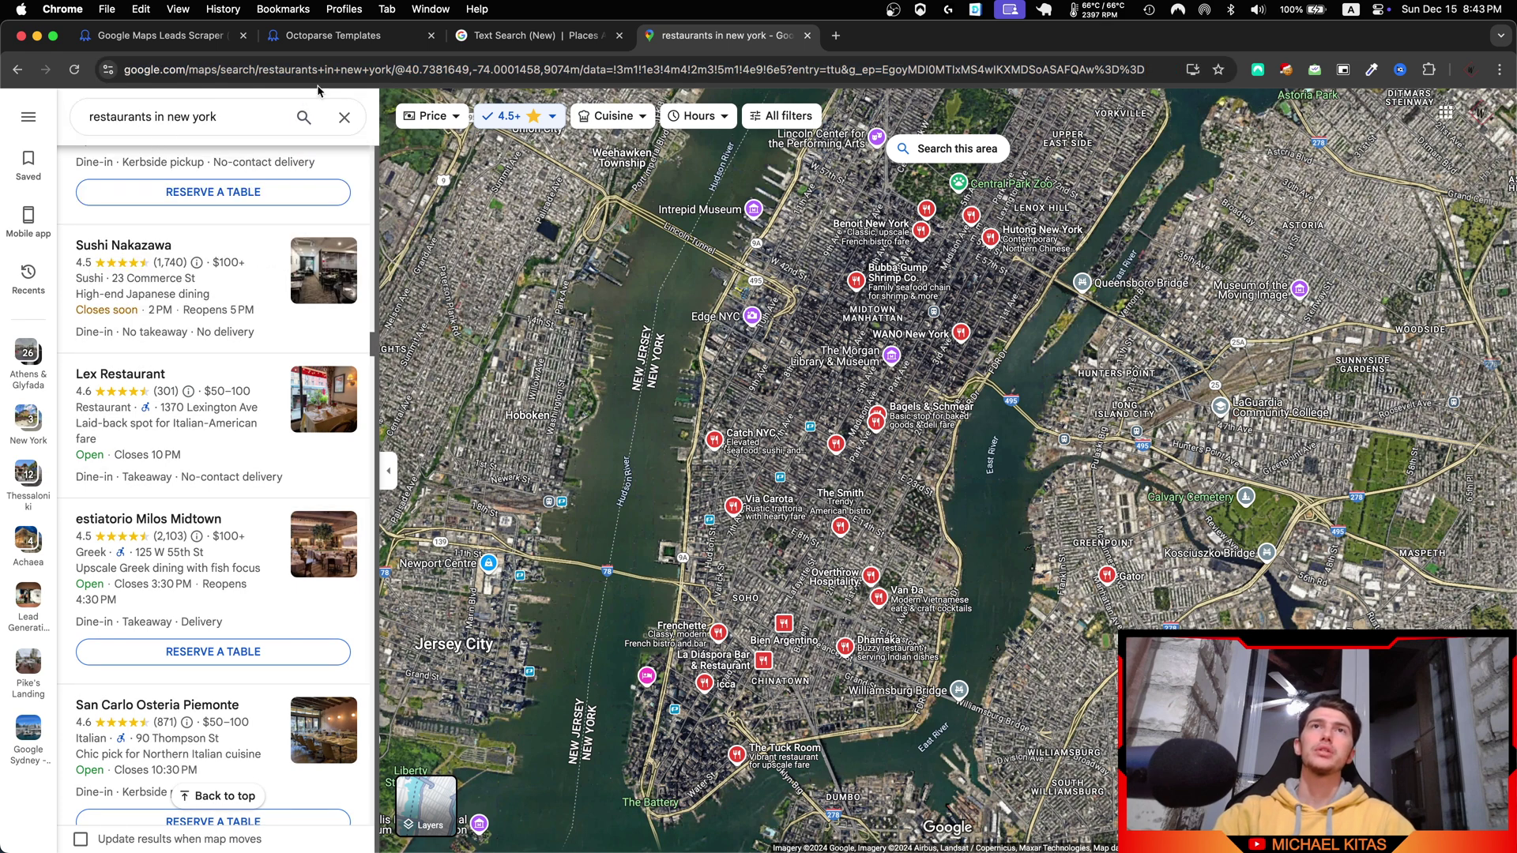
# - Paste the Maps link into the template's URL field and set Number of pages to 100
pyautogui.click(332, 35)
pyautogui.click(471, 494)
pyautogui.press('super+v')
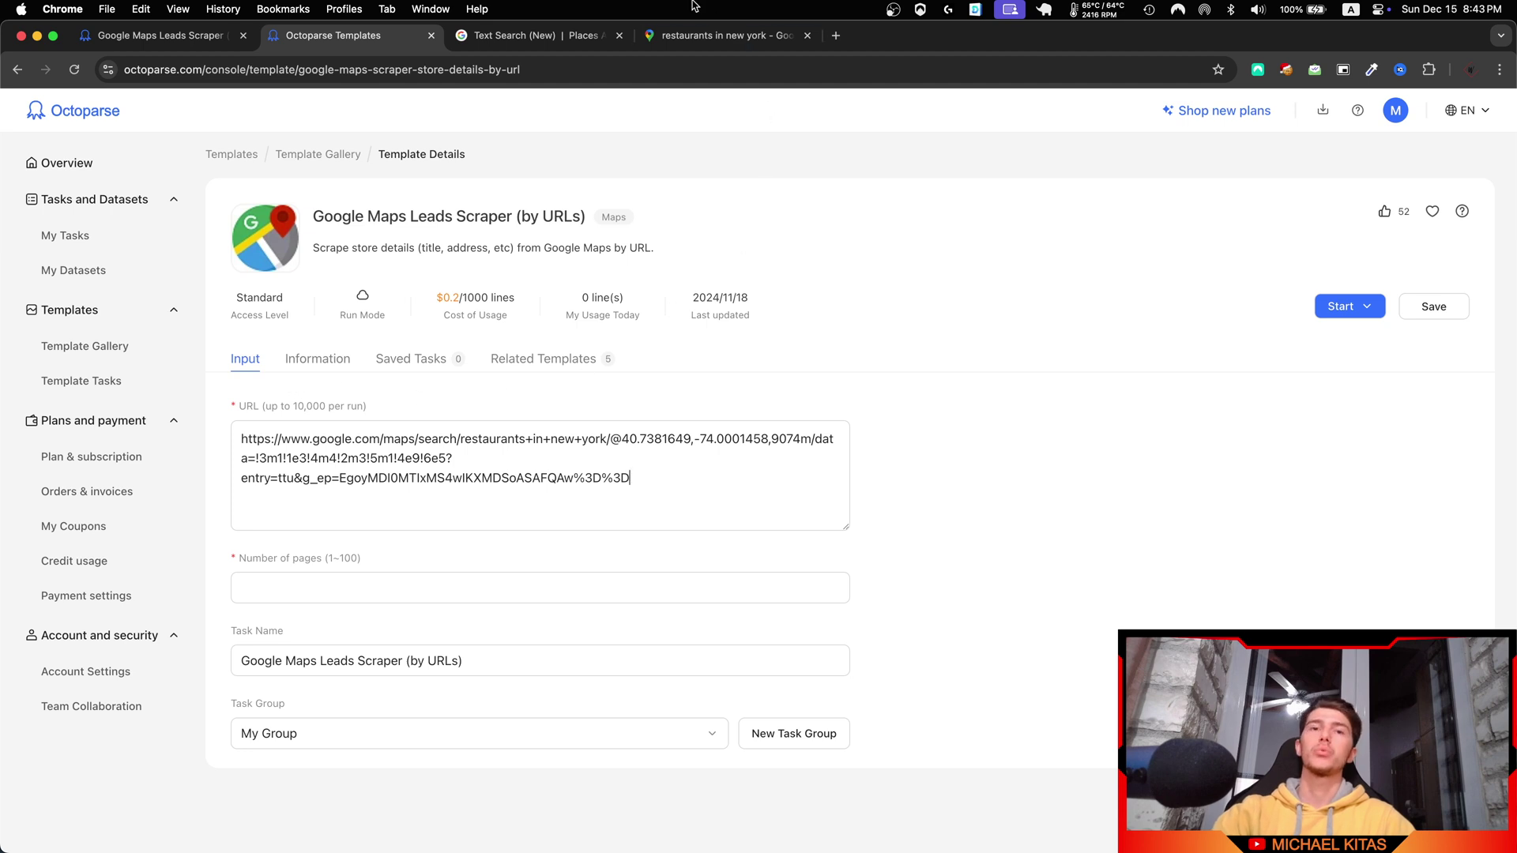
pyautogui.click(307, 592)
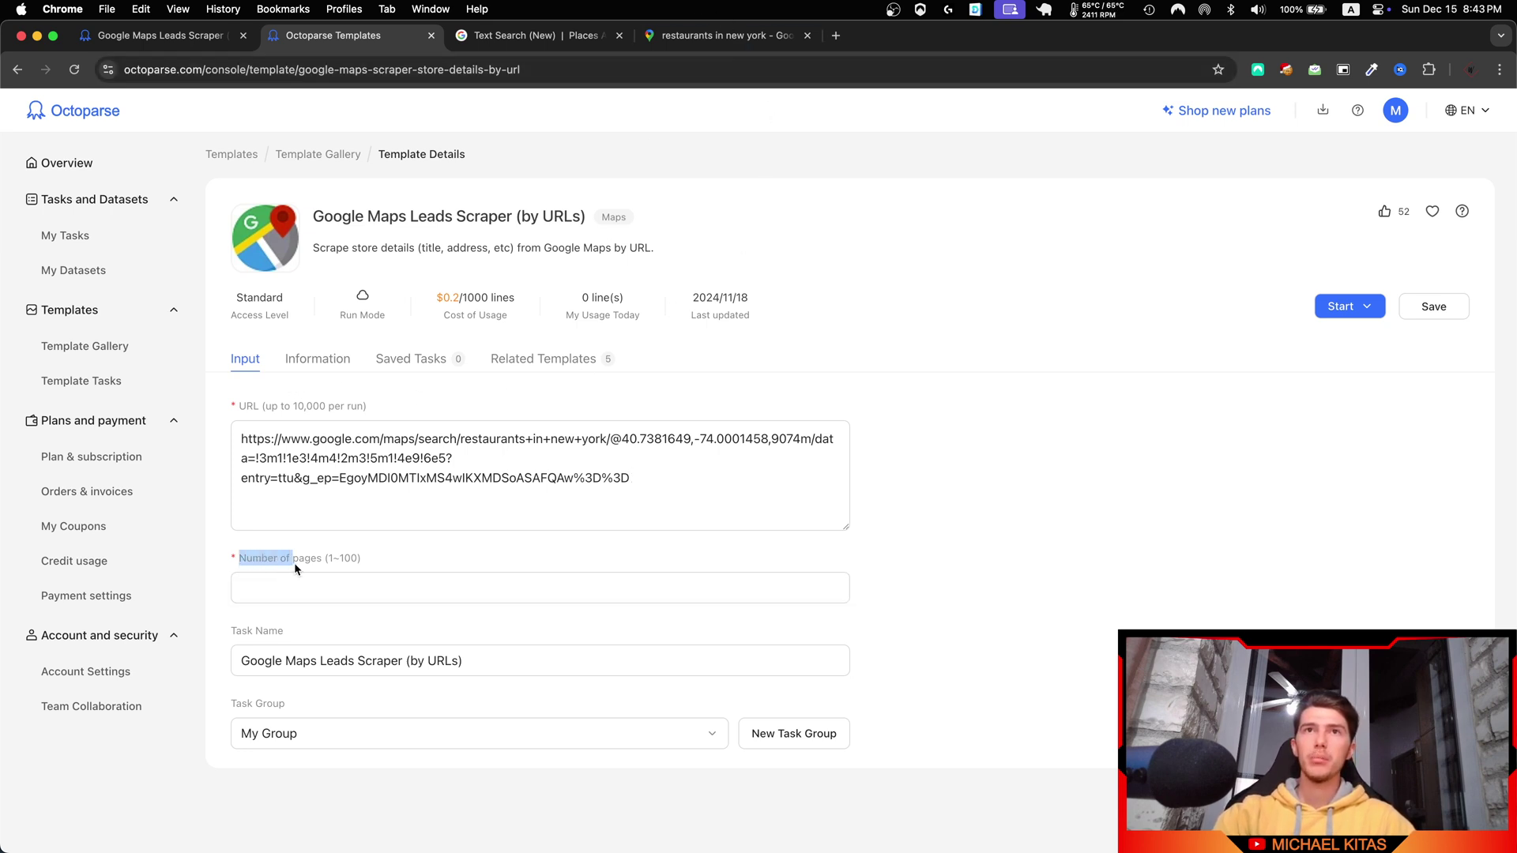
pyautogui.click(354, 588)
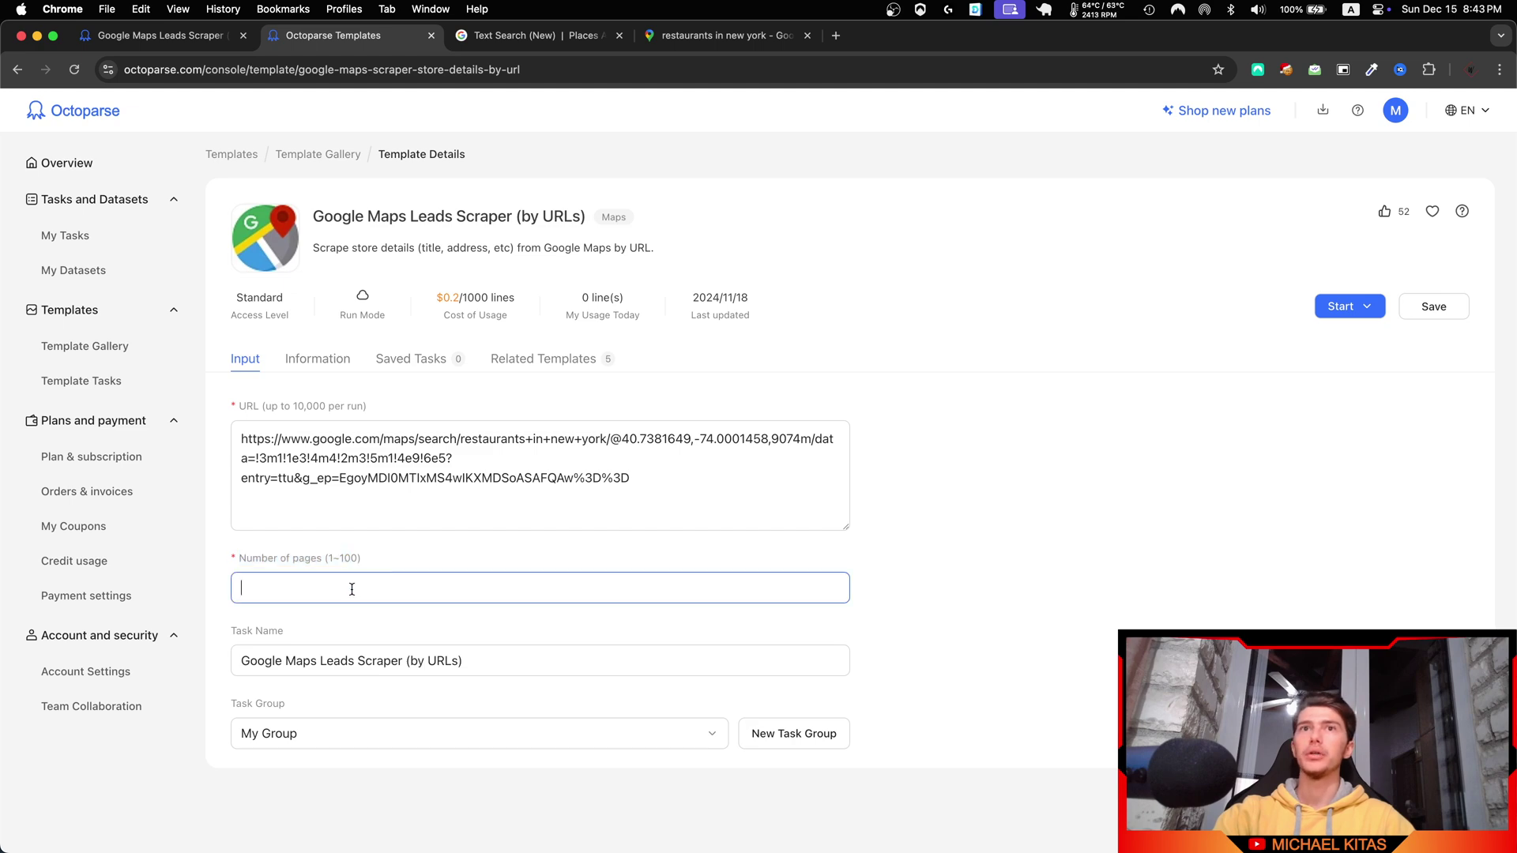
pyautogui.write('100')
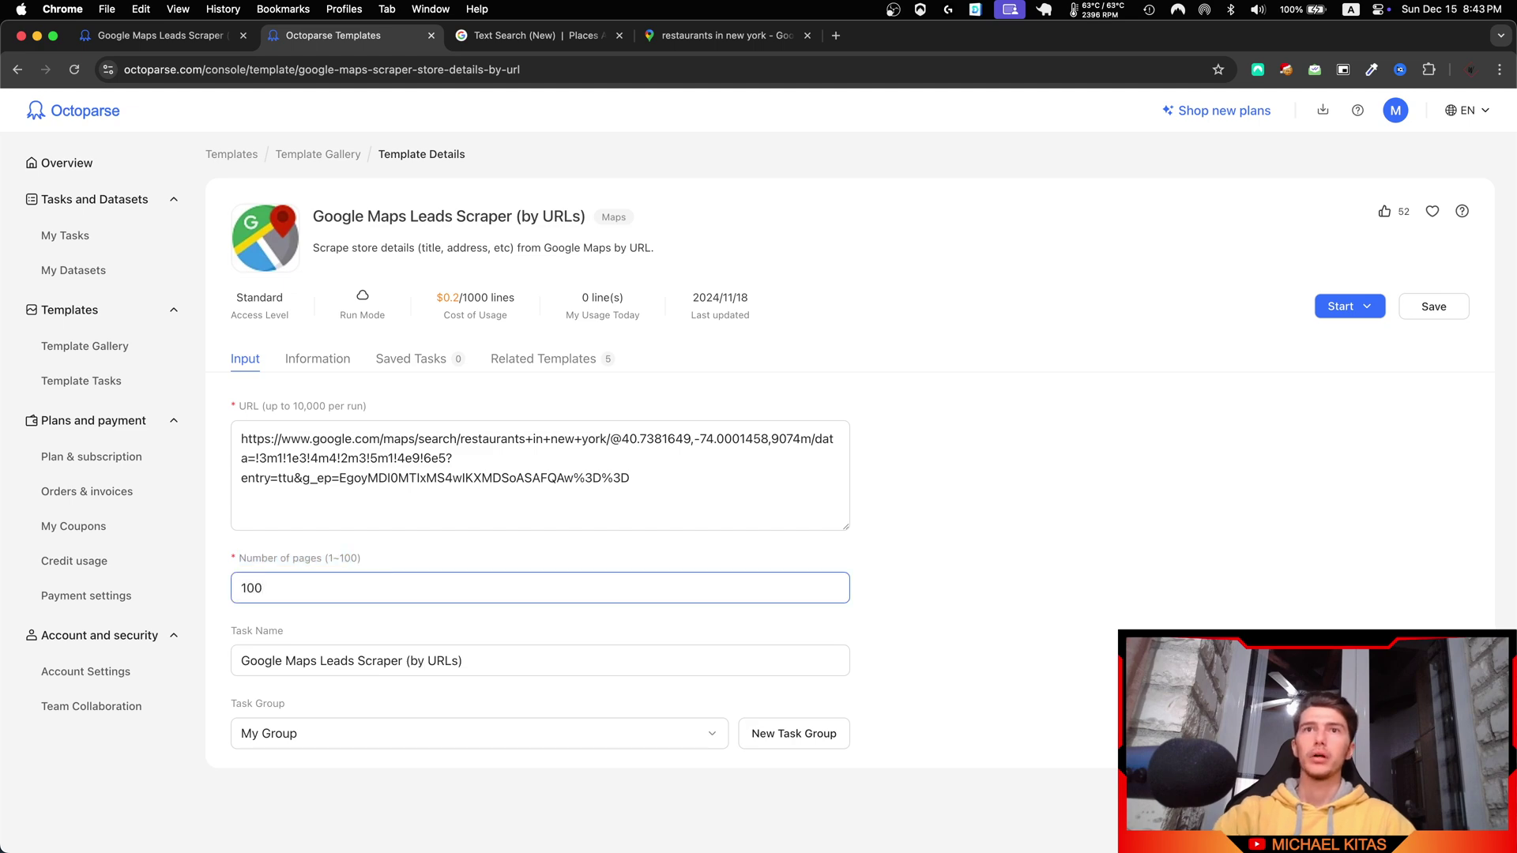
pyautogui.click(579, 46)
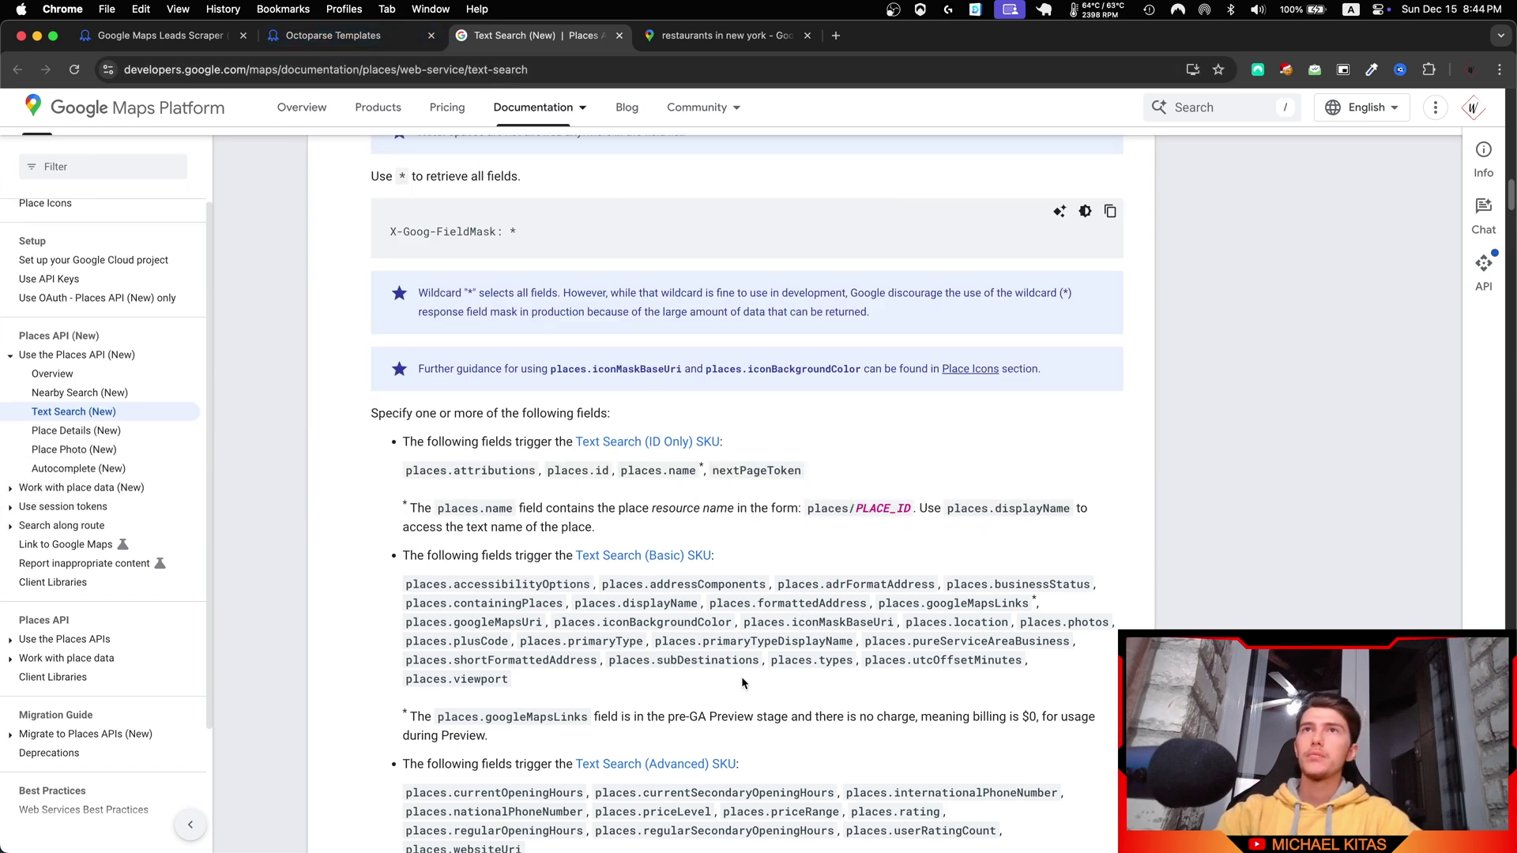
# - Scroll through the Text Search (New) documentation, briefly rechecking the Octoparse template
pyautogui.scroll(6, 743, 680)
pyautogui.scroll(-15, 746, 691)
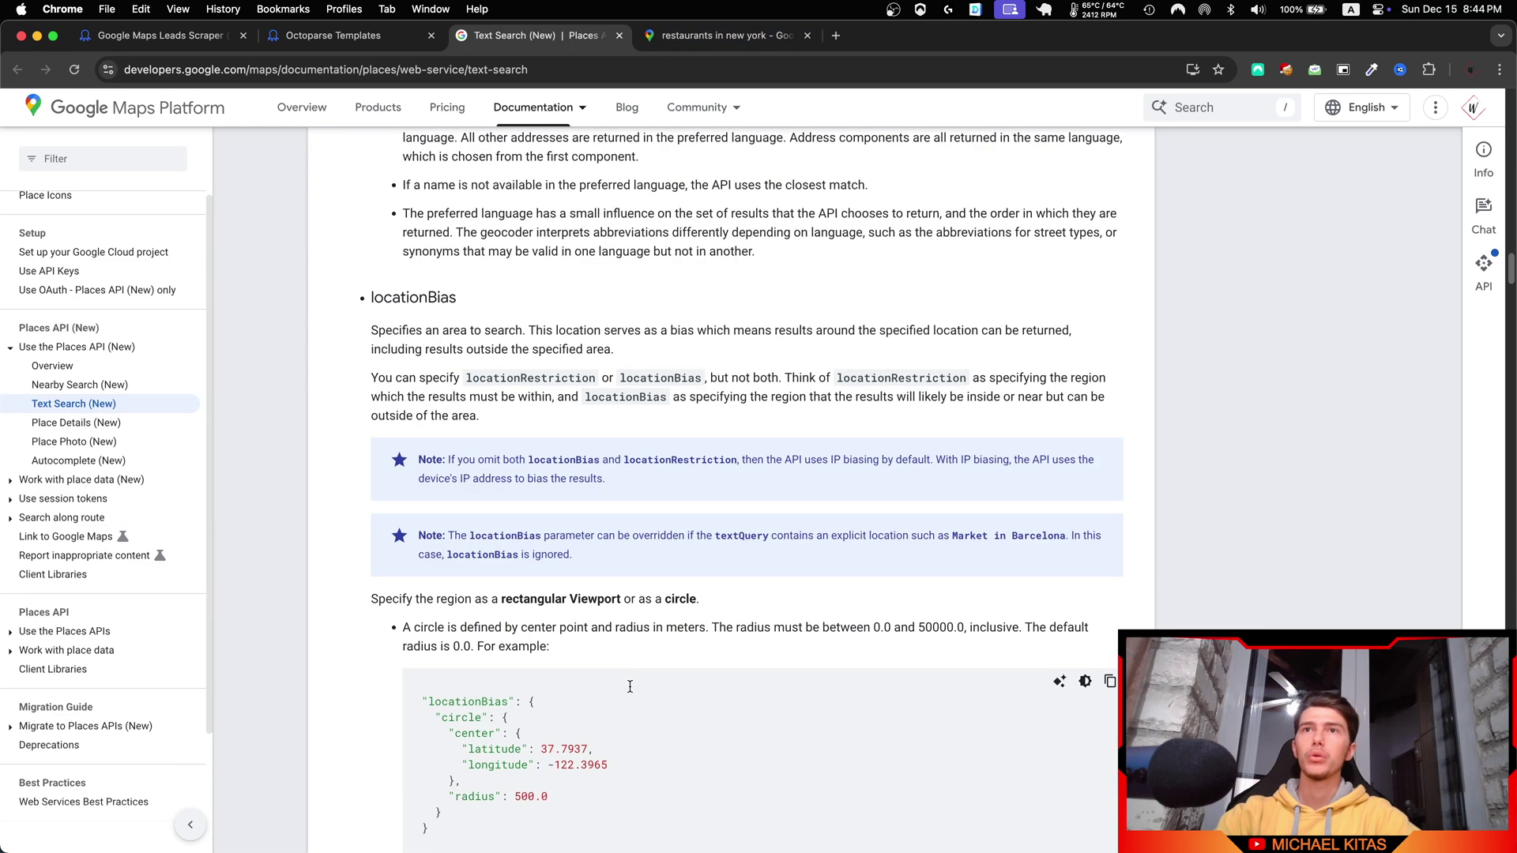
pyautogui.scroll(-6, 220, 534)
pyautogui.scroll(3, 558, 460)
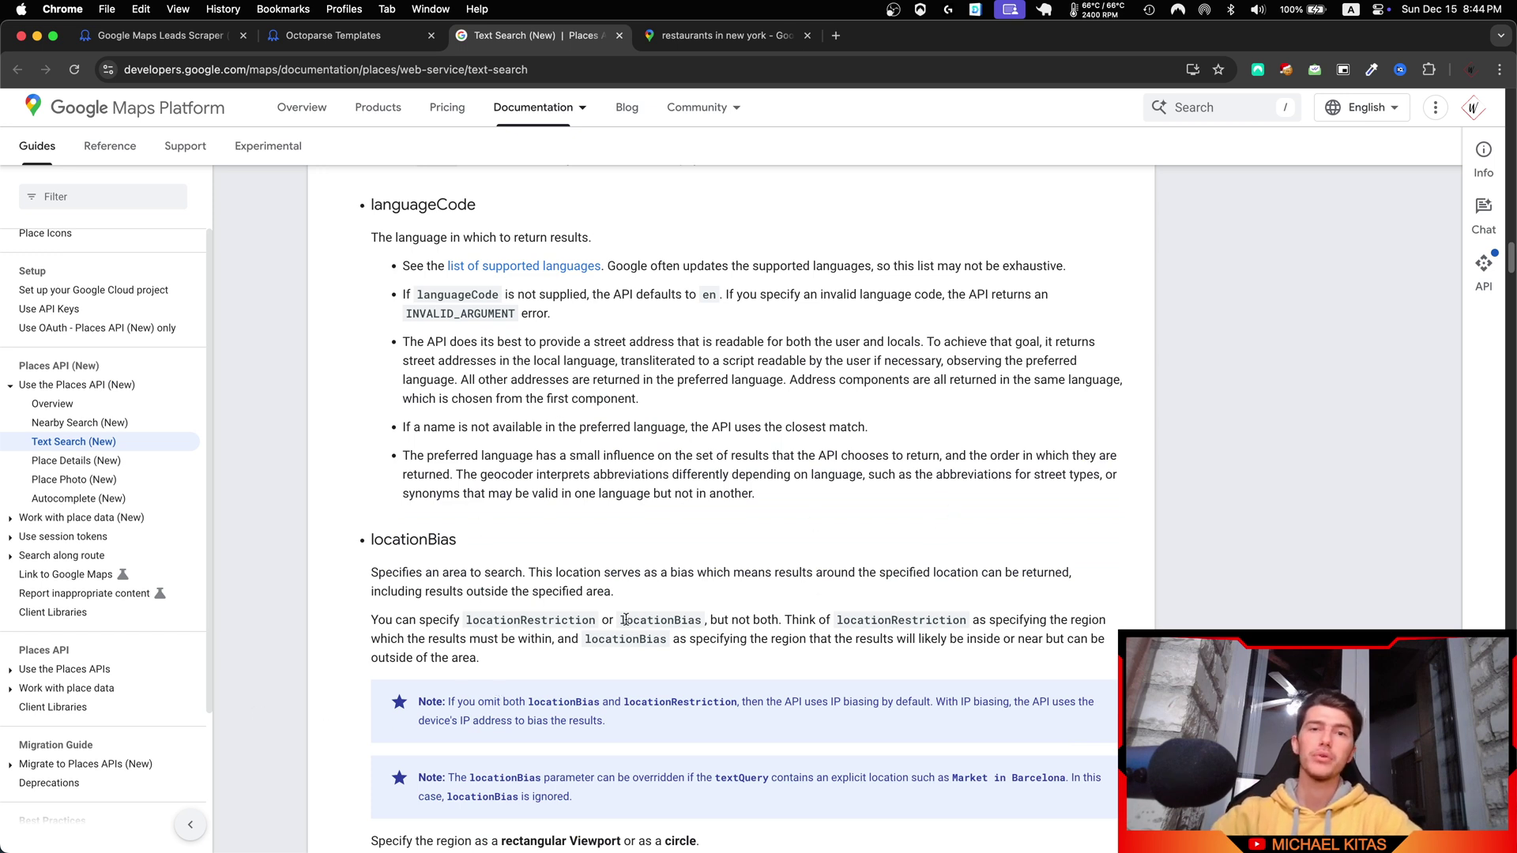
pyautogui.scroll(1, 675, 325)
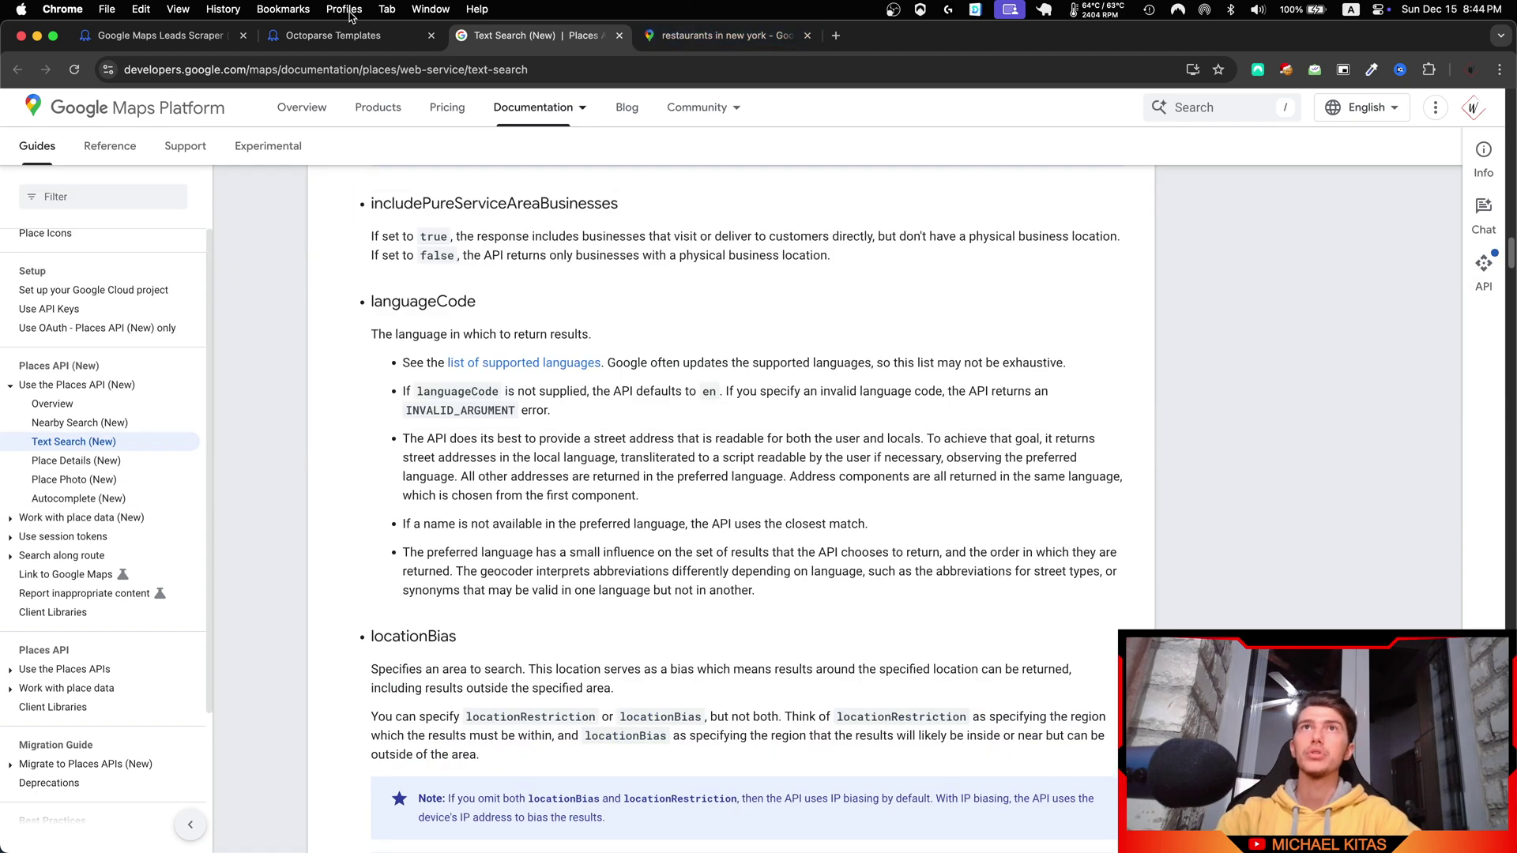
pyautogui.click(338, 35)
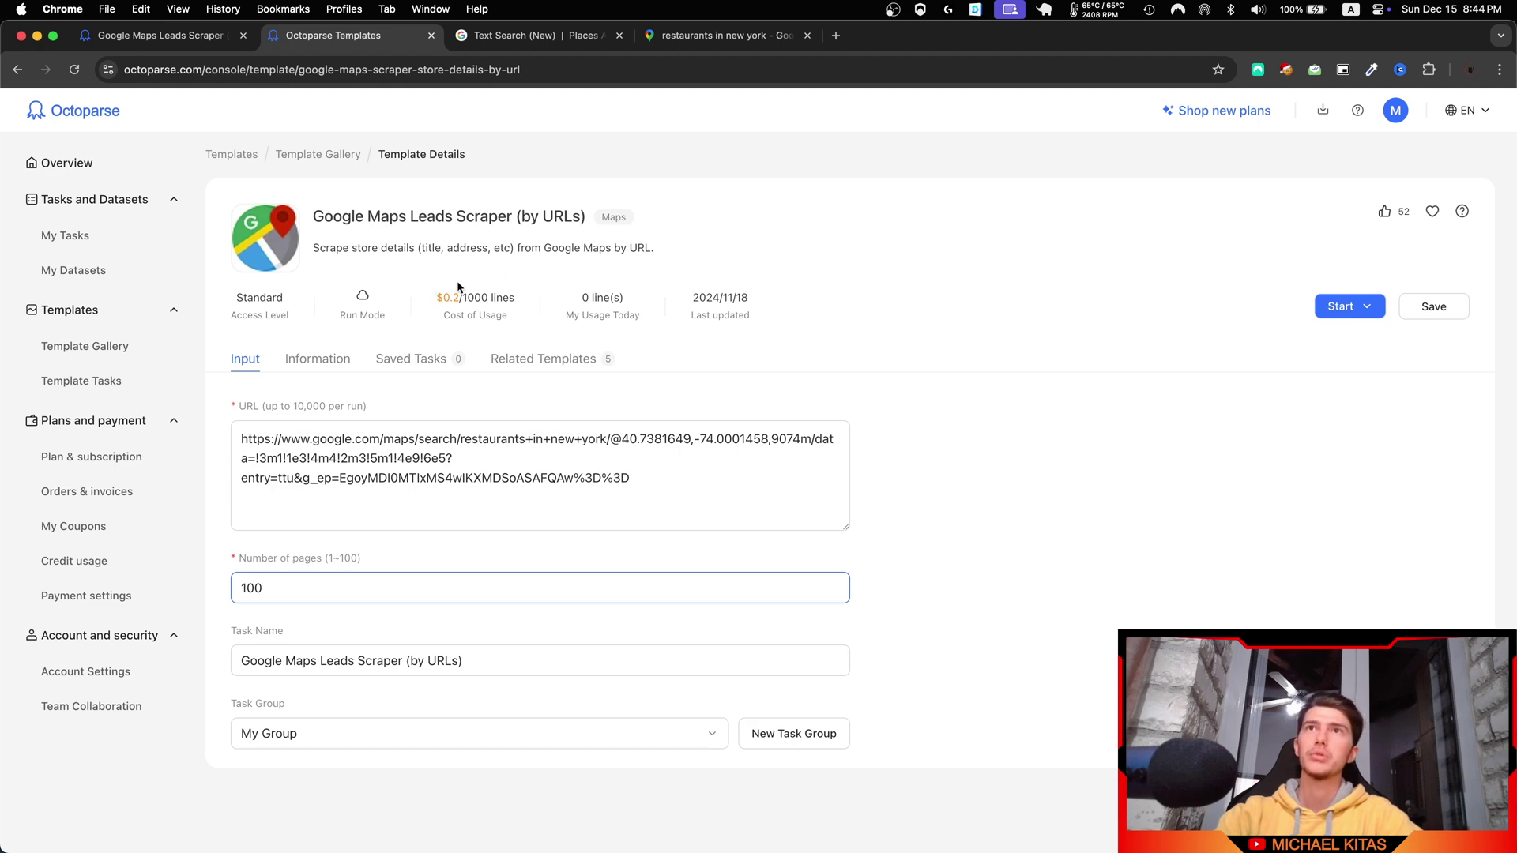
pyautogui.click(499, 46)
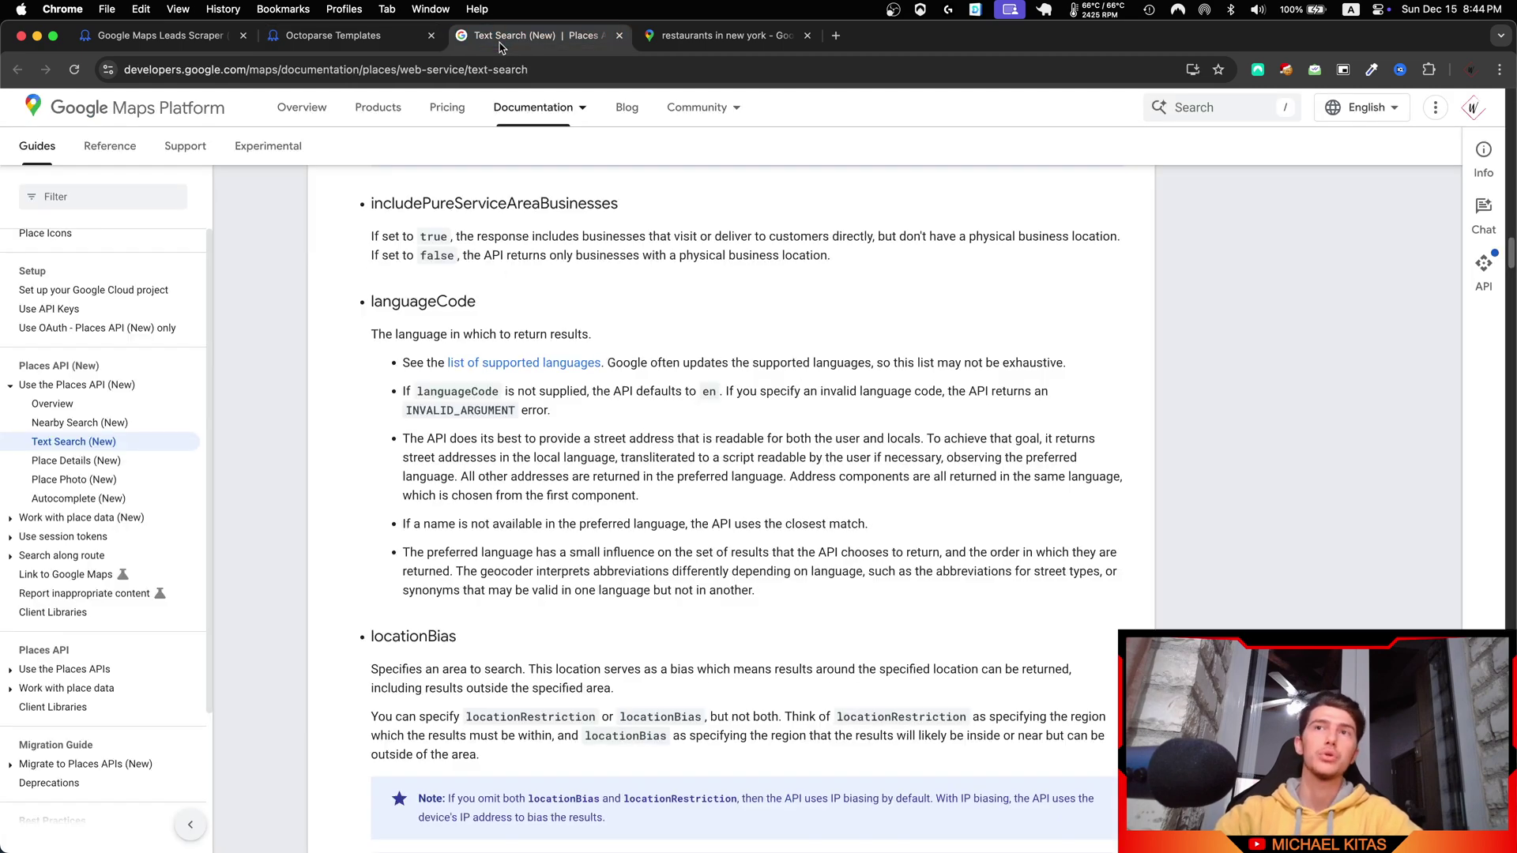
# - Find maxResultCount and highlight its limit of between 1 and 20 results per page
pyautogui.scroll(-1, 654, 585)
pyautogui.scroll(-20, 654, 584)
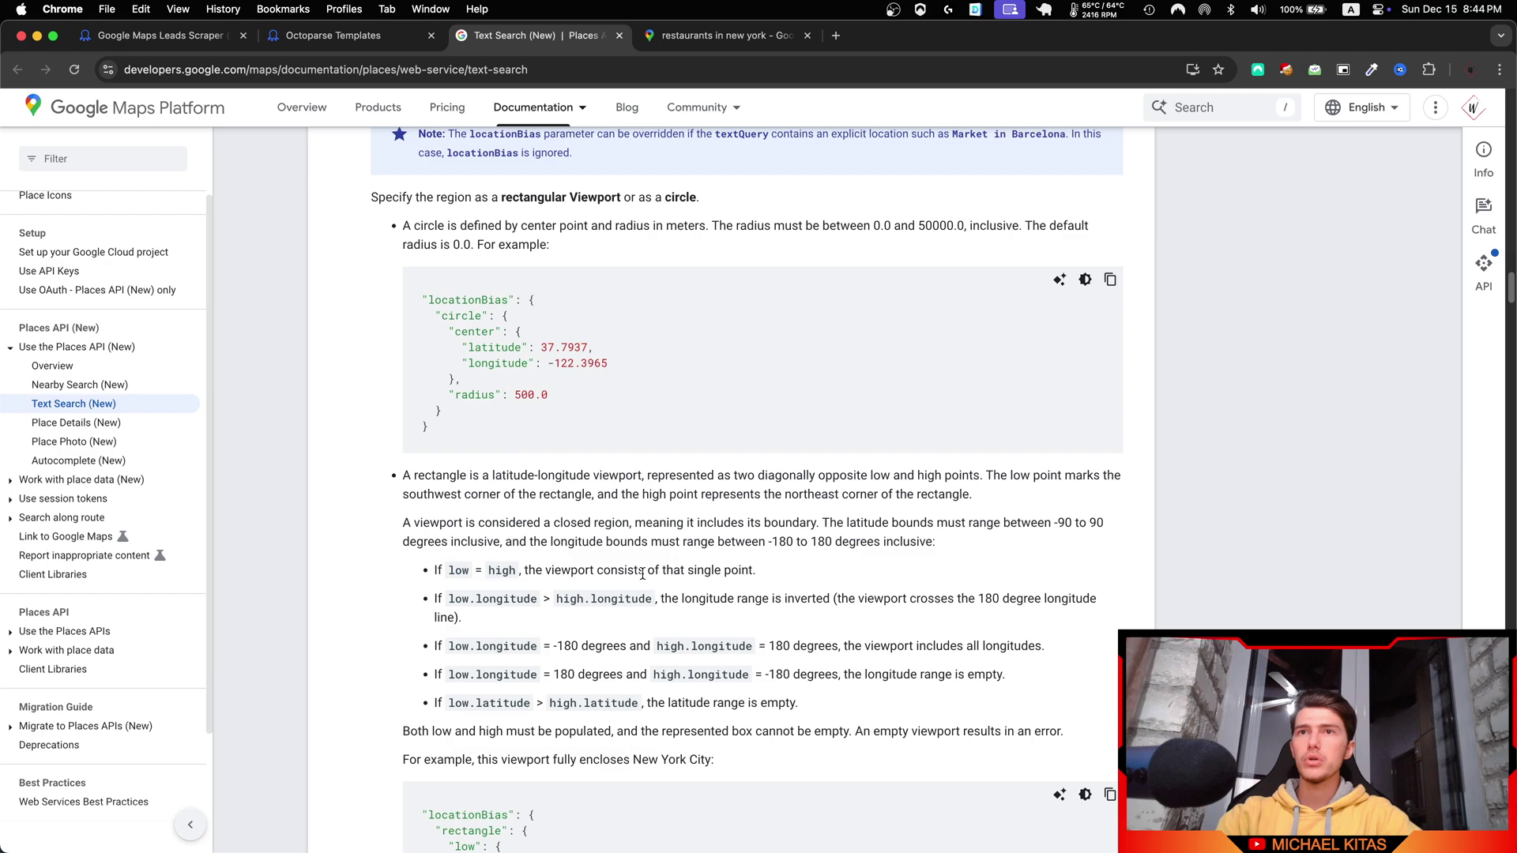
pyautogui.scroll(-2, 640, 574)
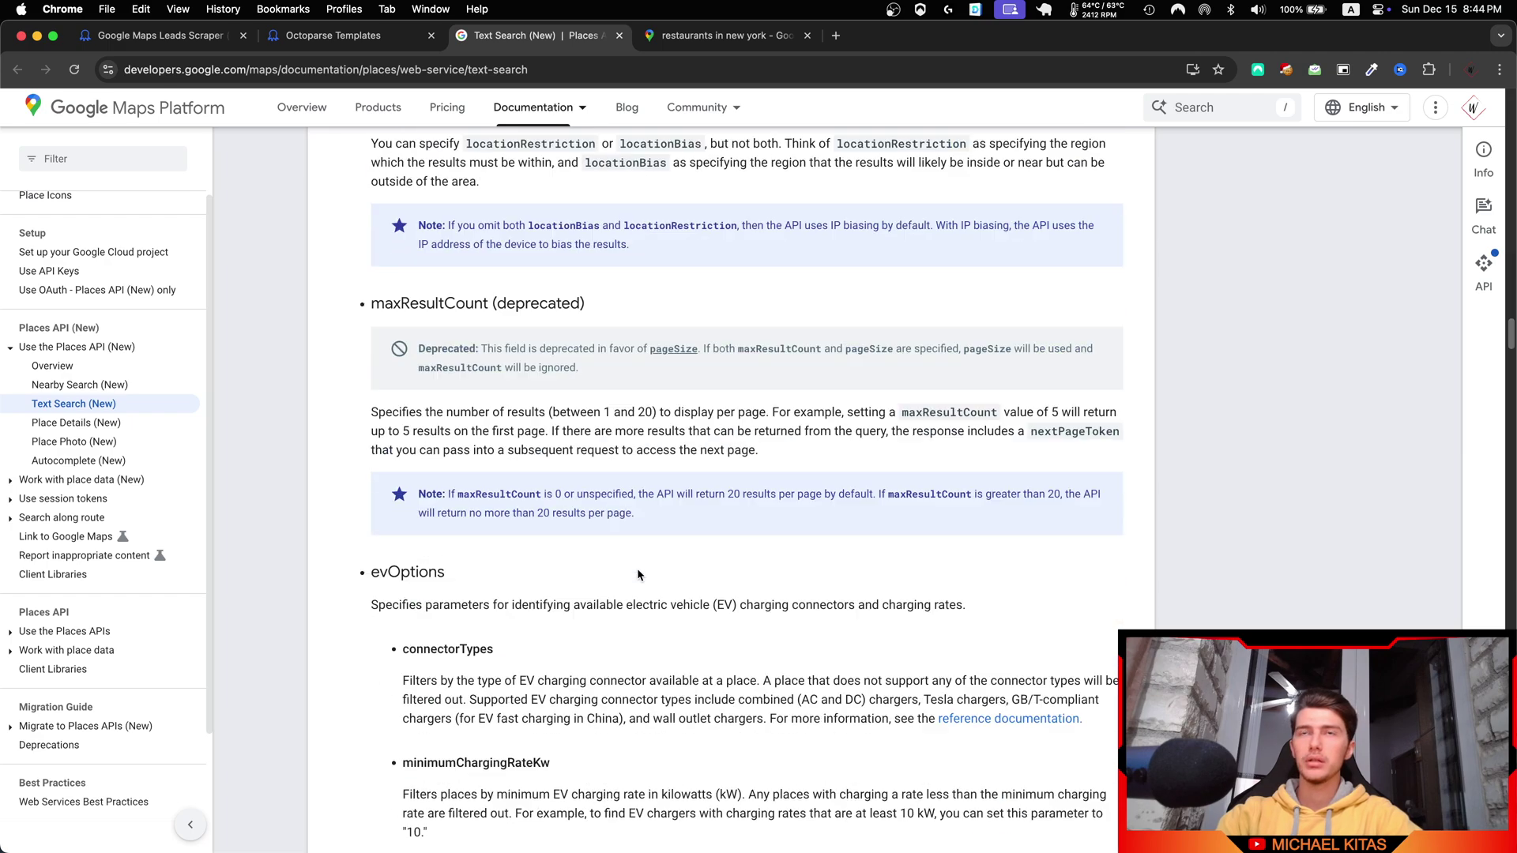
pyautogui.scroll(2, 640, 574)
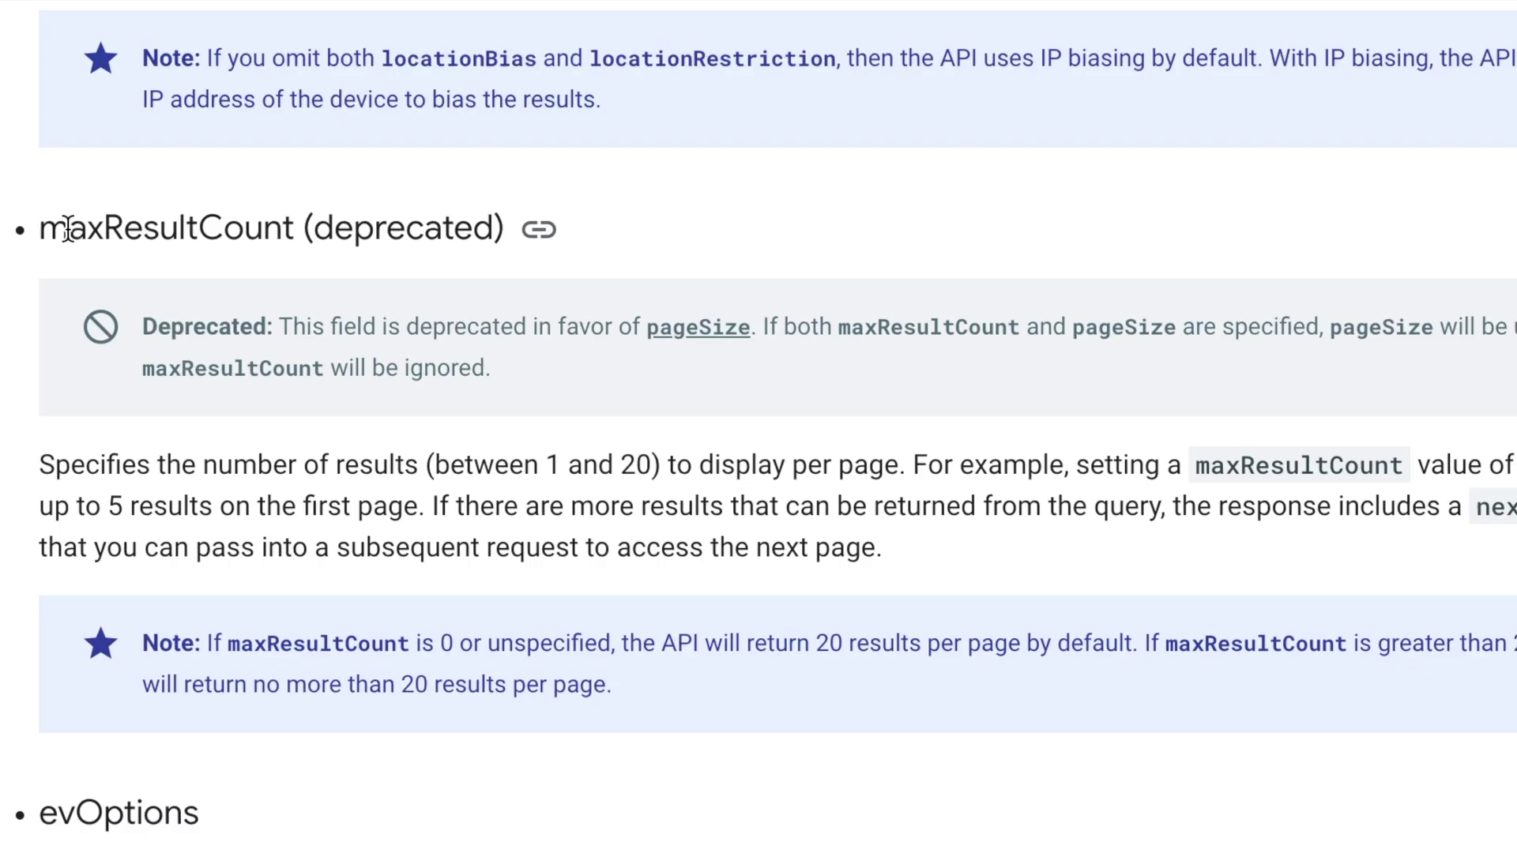
pyautogui.doubleClick(68, 229)
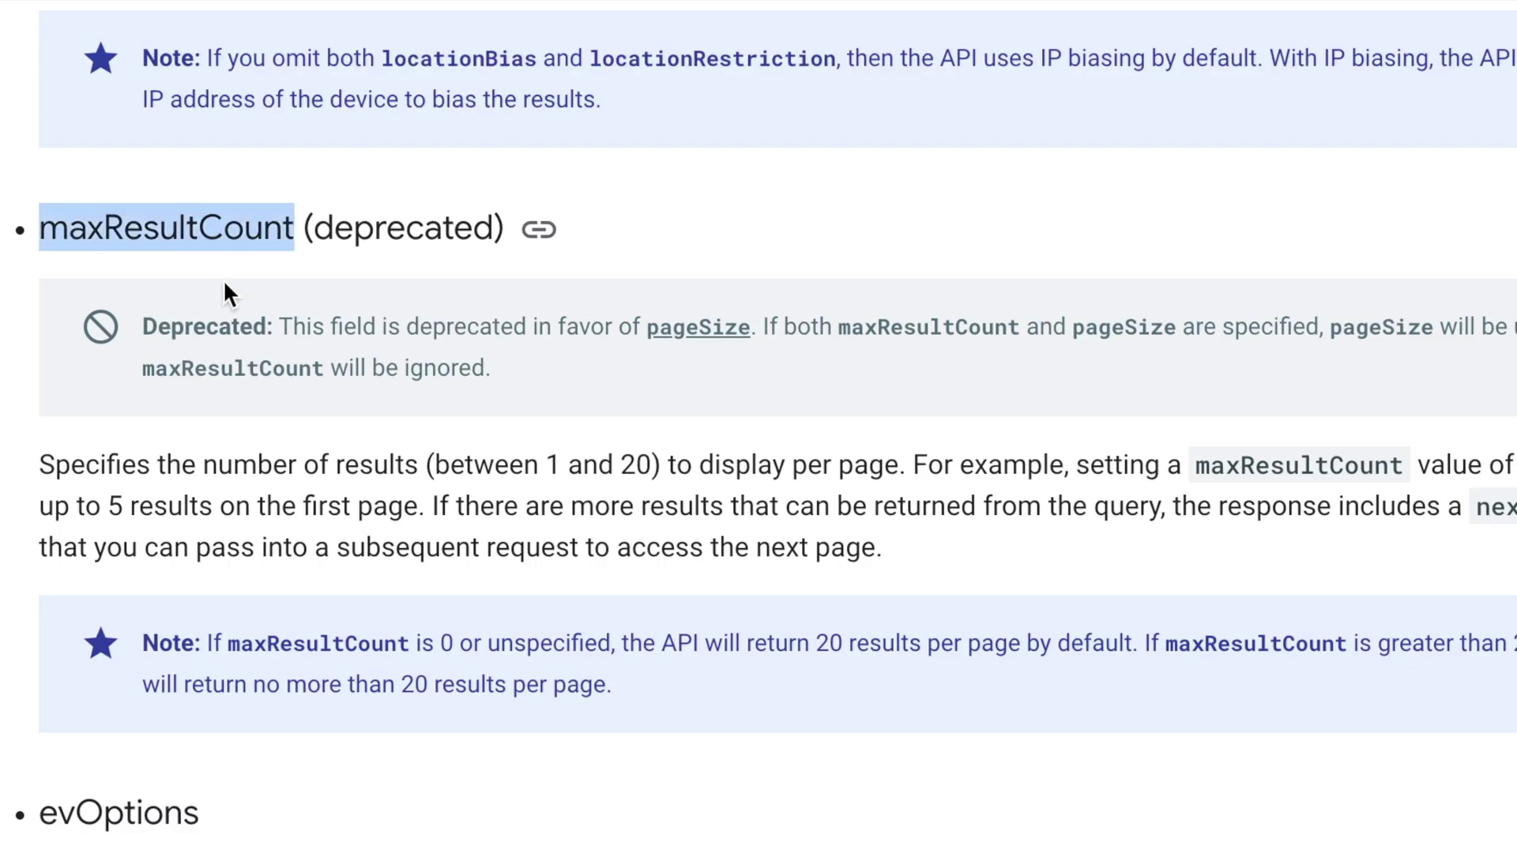
pyautogui.click(442, 462)
pyautogui.moveTo(446, 462); pyautogui.dragTo(653, 458)
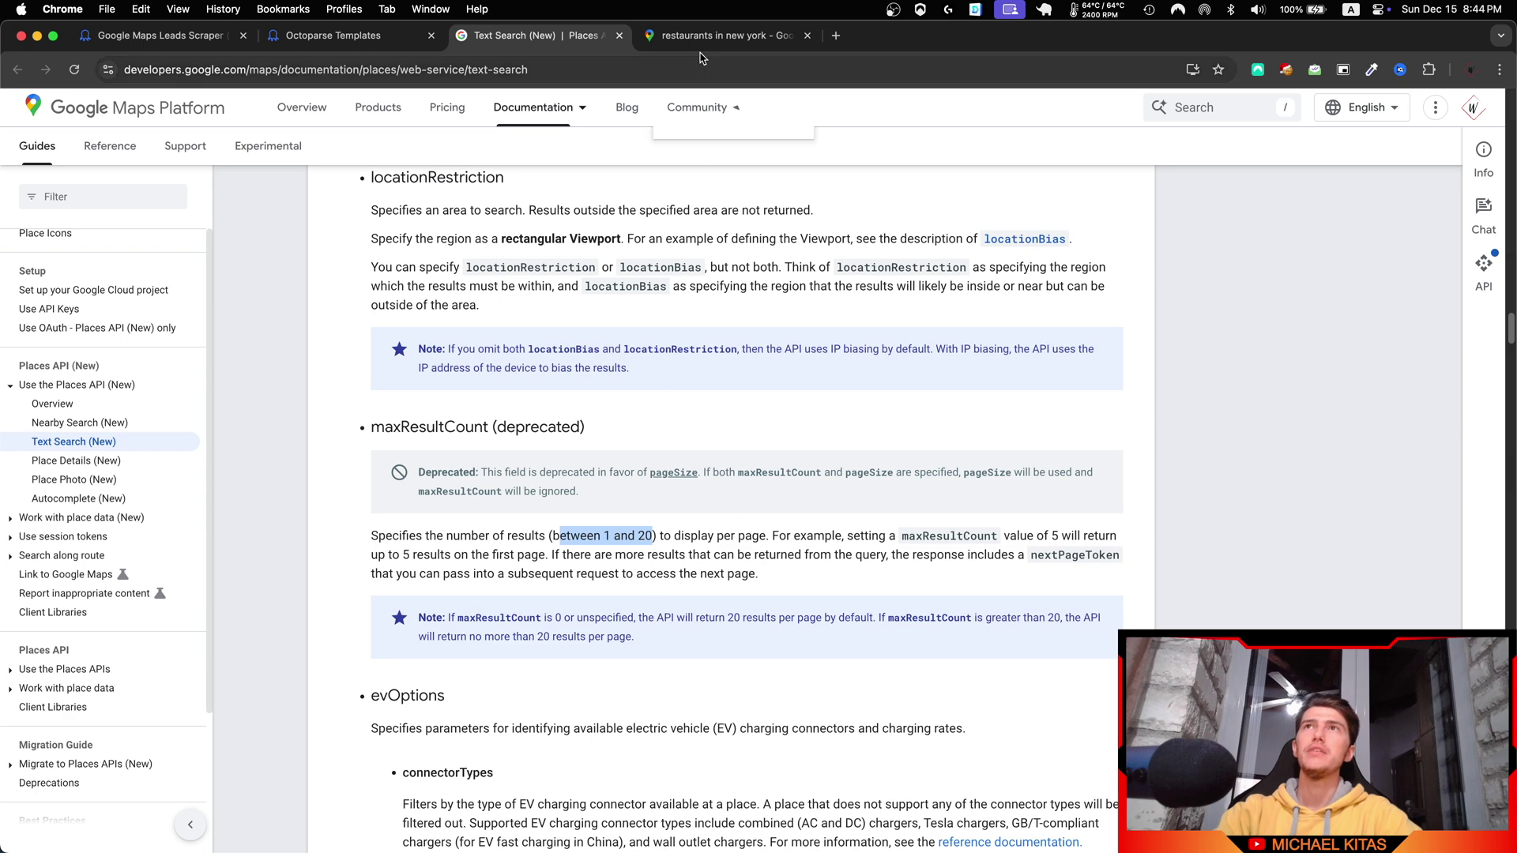
pyautogui.click(701, 38)
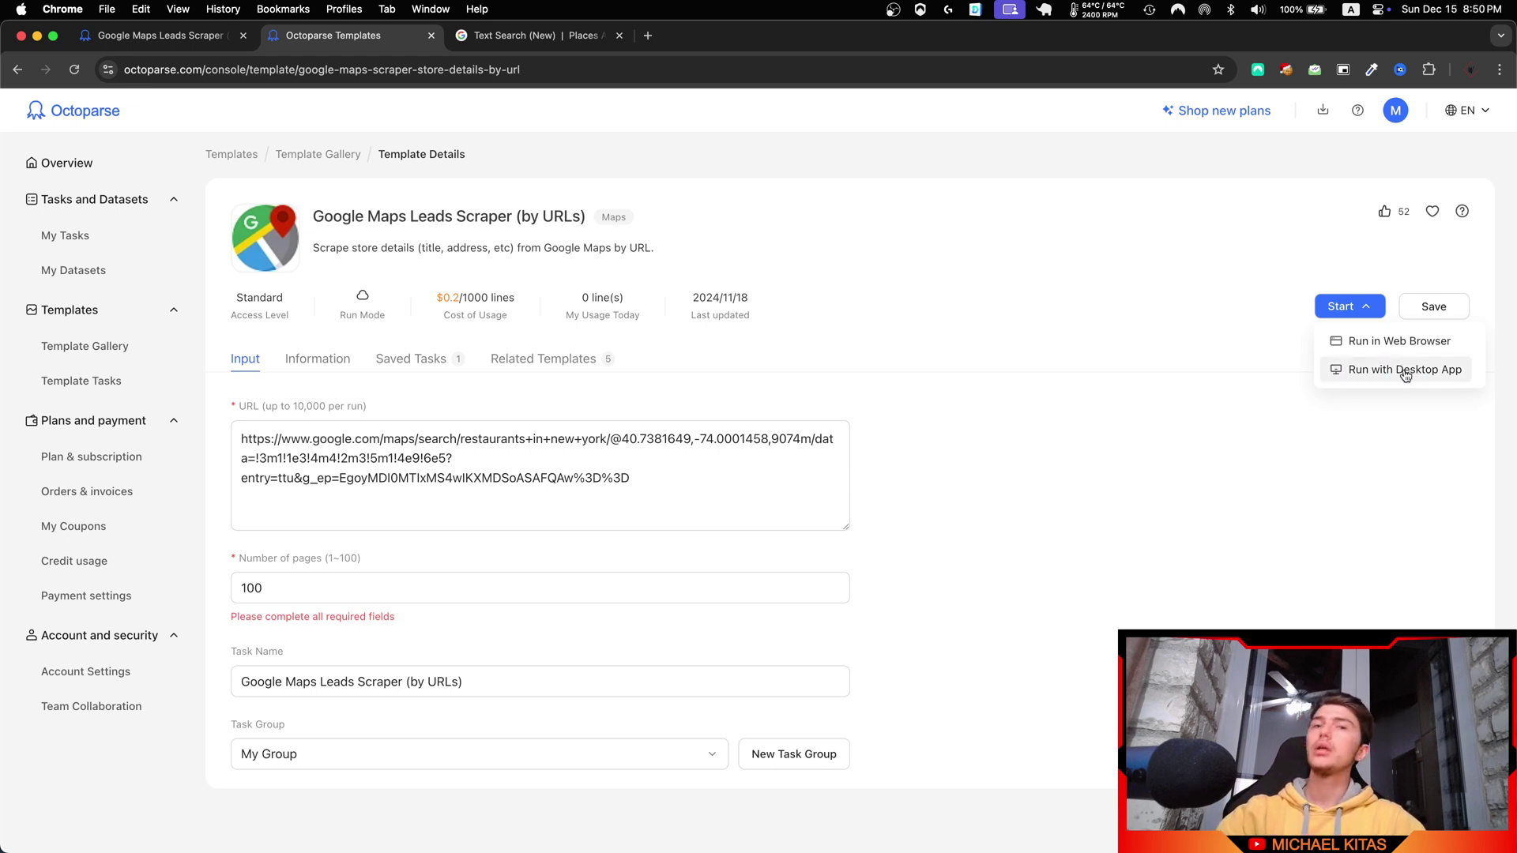
# - Start the by-URLs scraper running in the Octoparse cloud from the web browser
pyautogui.click(1380, 344)
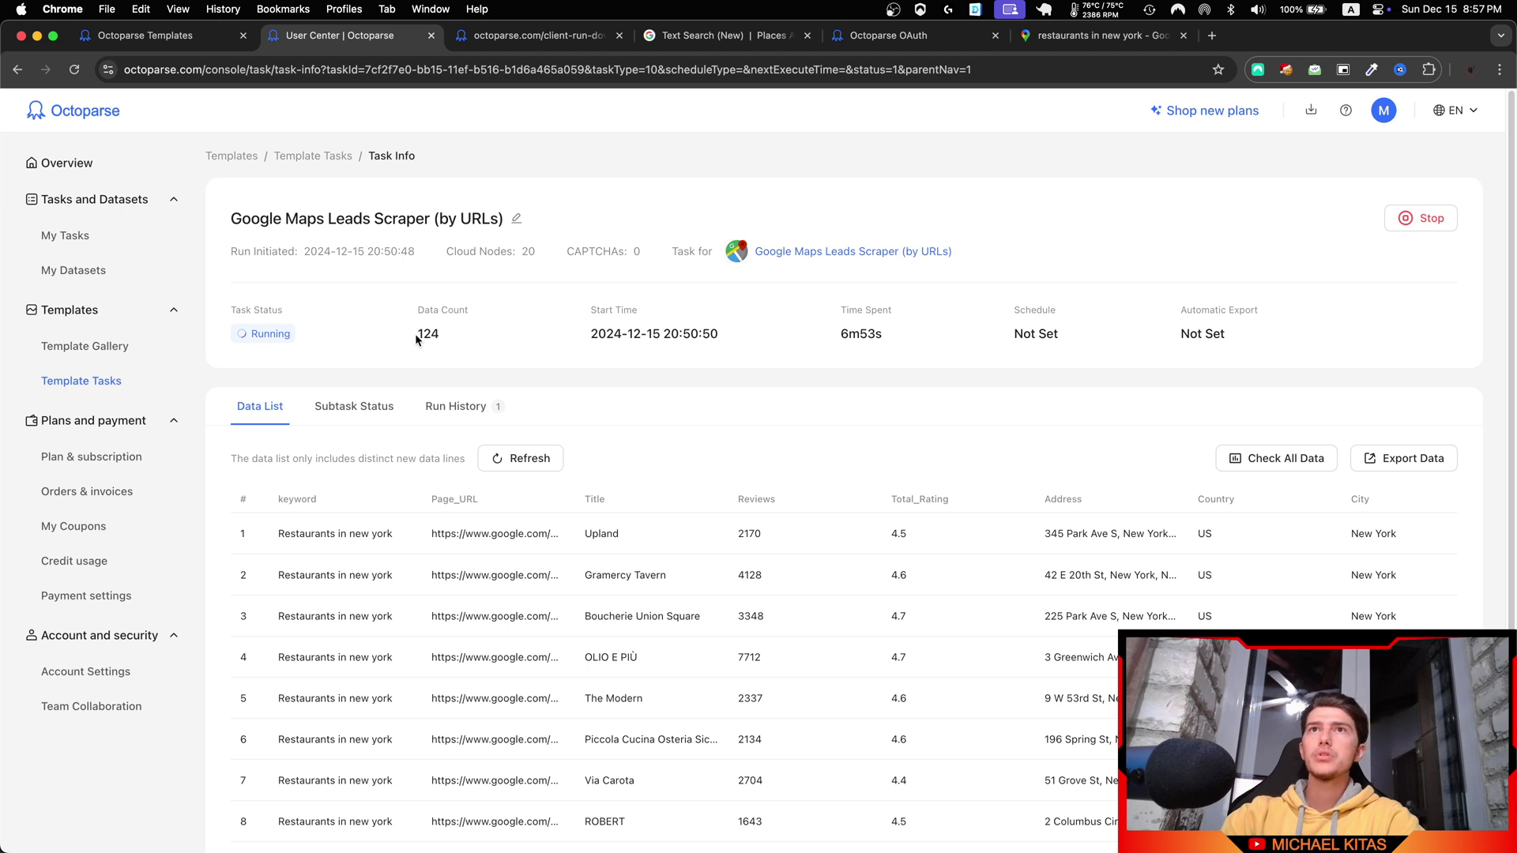
# - Highlight the data count of 125 and scroll through the collected restaurant rows
pyautogui.moveTo(426, 334); pyautogui.dragTo(445, 337)
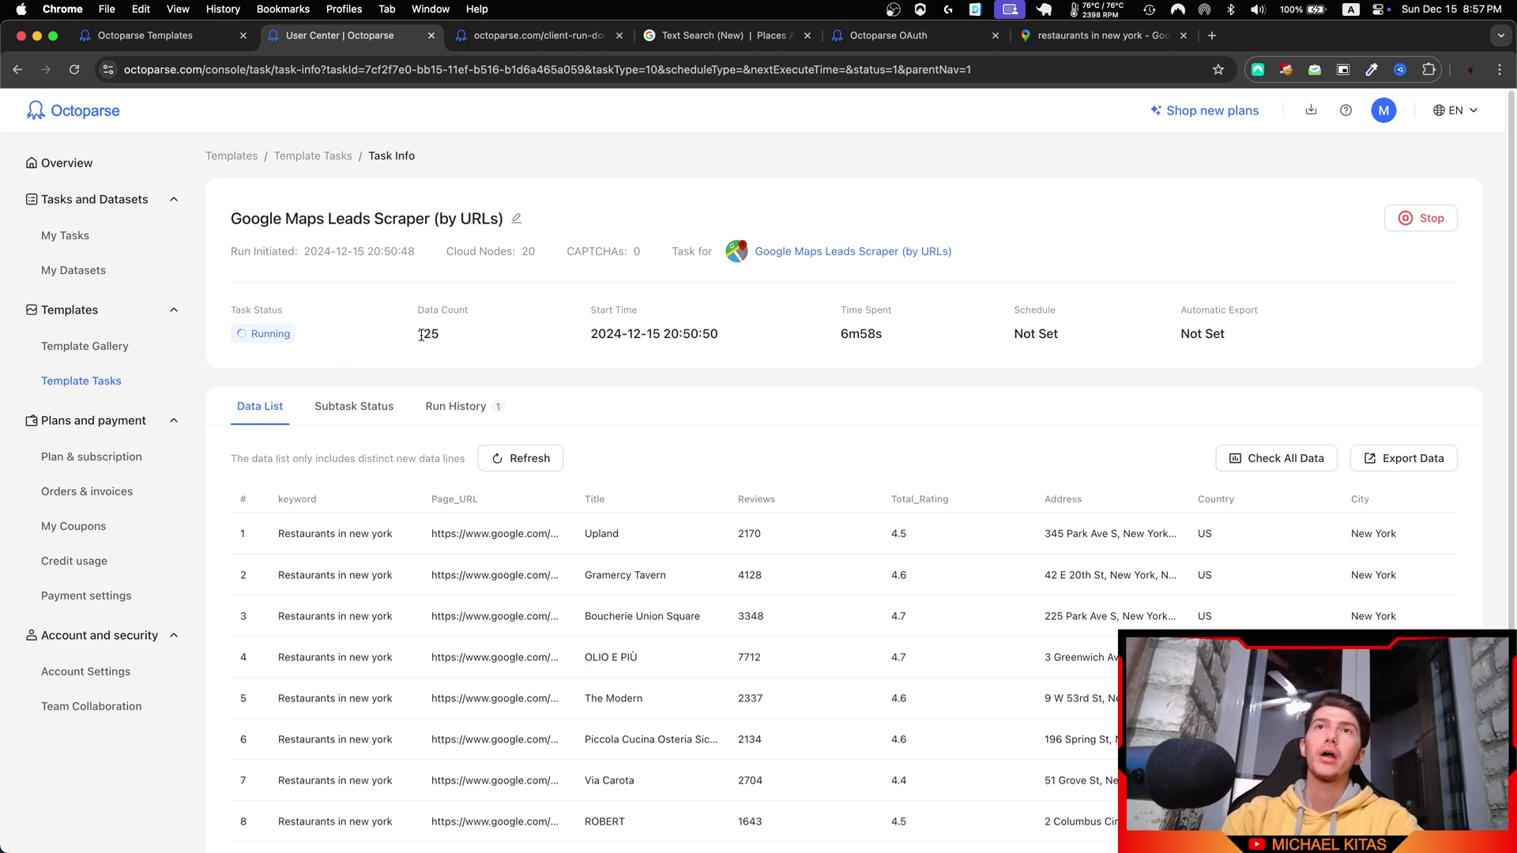
pyautogui.moveTo(453, 338); pyautogui.dragTo(416, 335)
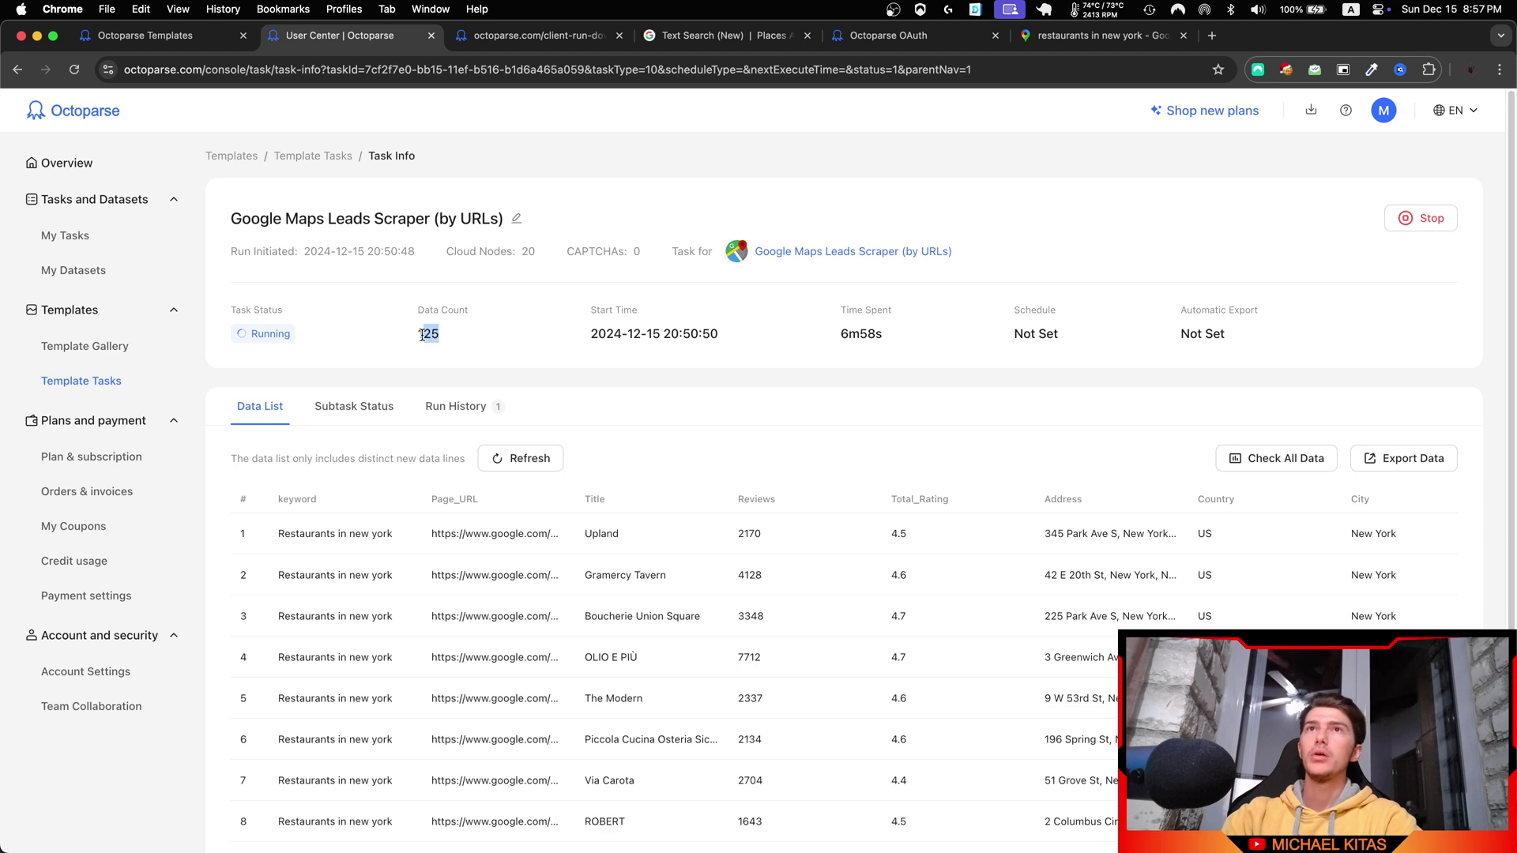
pyautogui.scroll(-3, 561, 408)
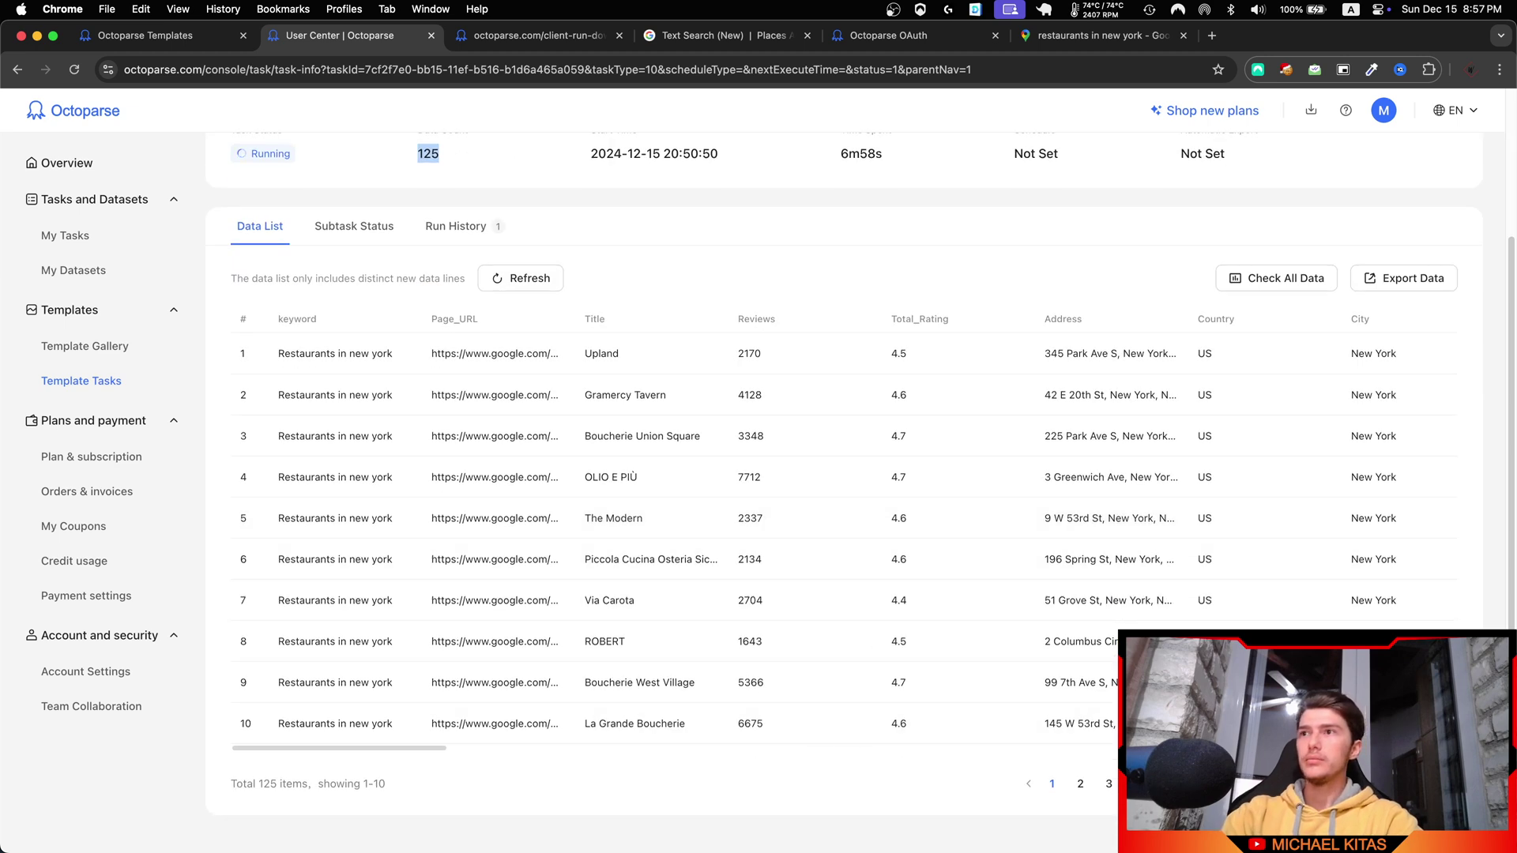
pyautogui.scroll(3, 591, 491)
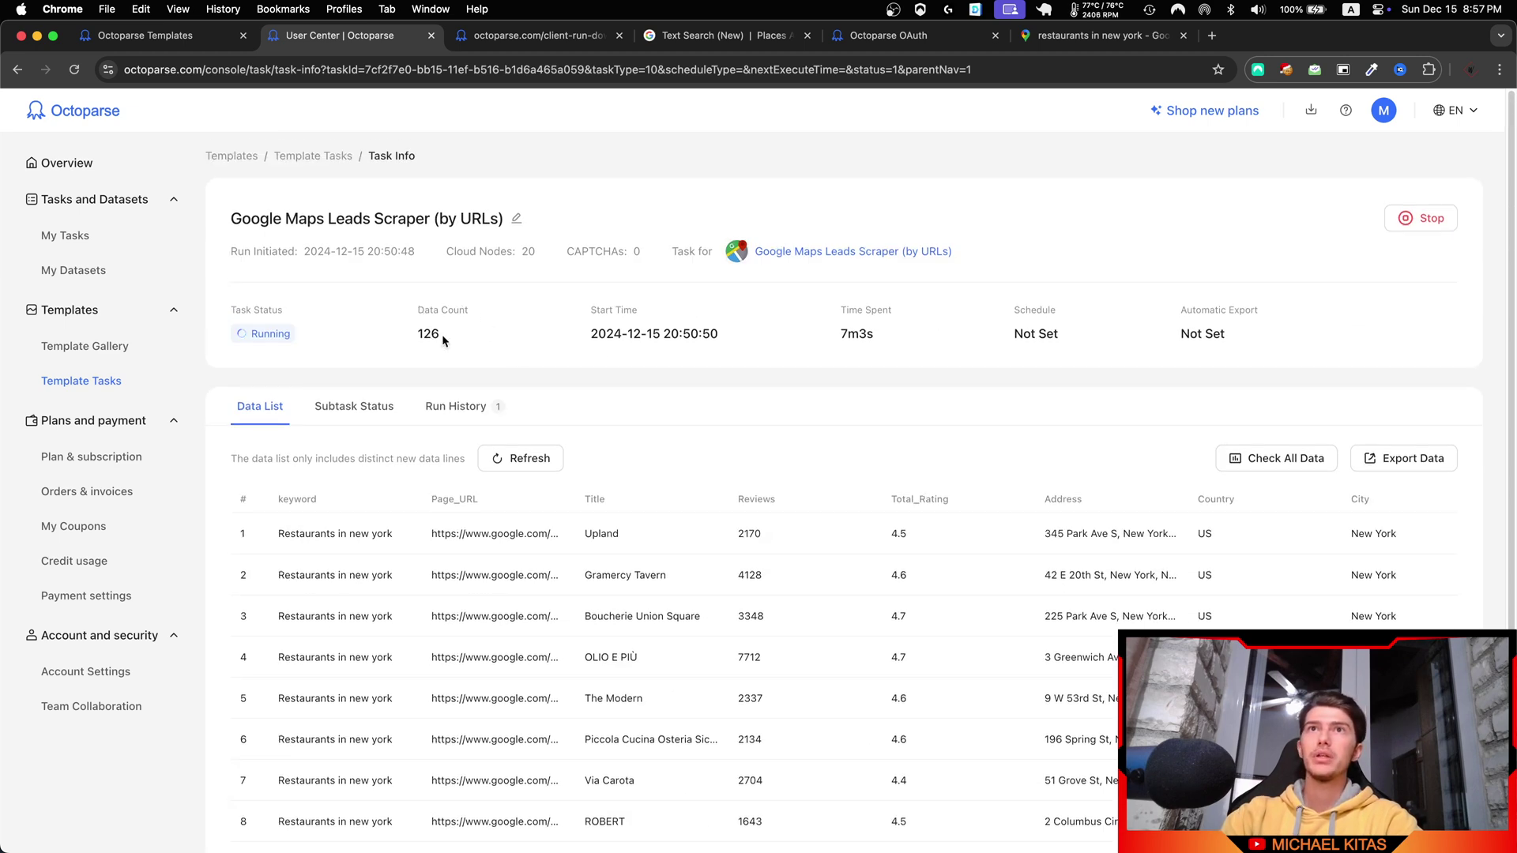
pyautogui.scroll(-4, 489, 537)
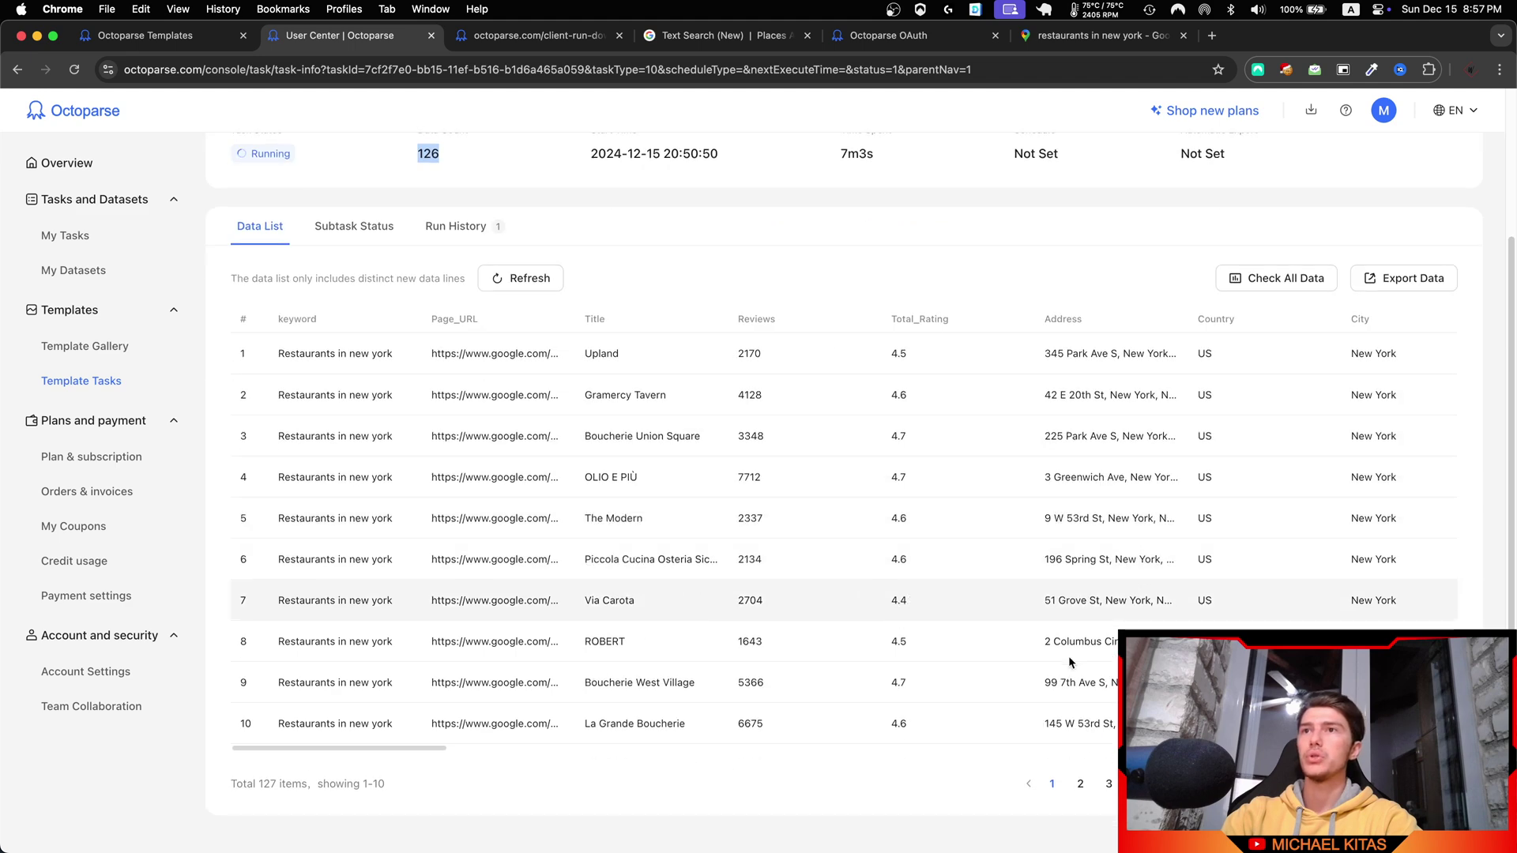
pyautogui.moveTo(390, 746)
pyautogui.mouseDown()
pyautogui.moveTo(479, 751)
pyautogui.moveTo(391, 745)
pyautogui.mouseUp()
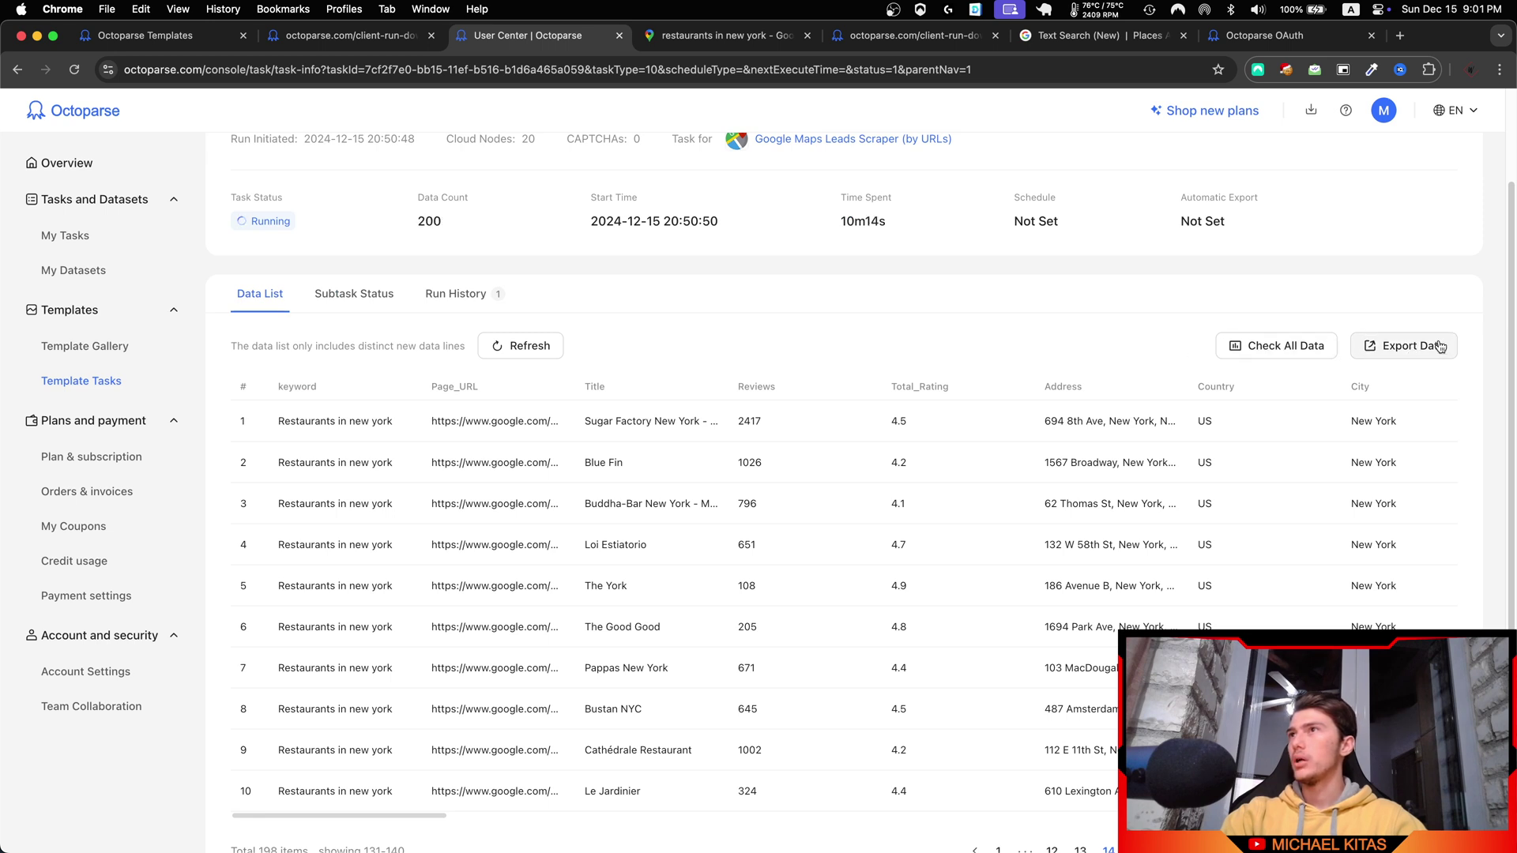
pyautogui.click(1413, 352)
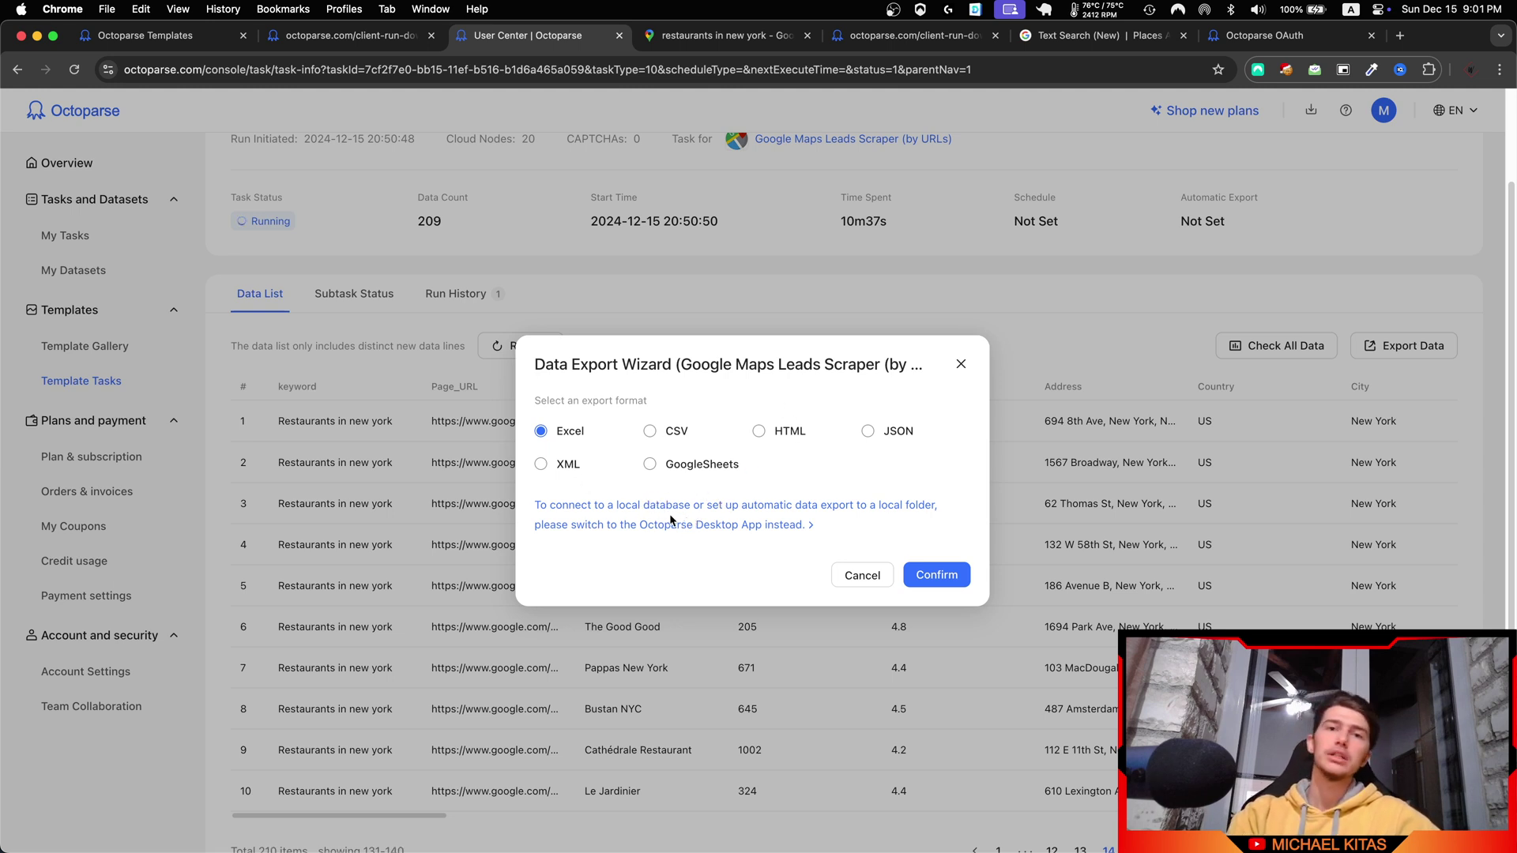
pyautogui.click(982, 340)
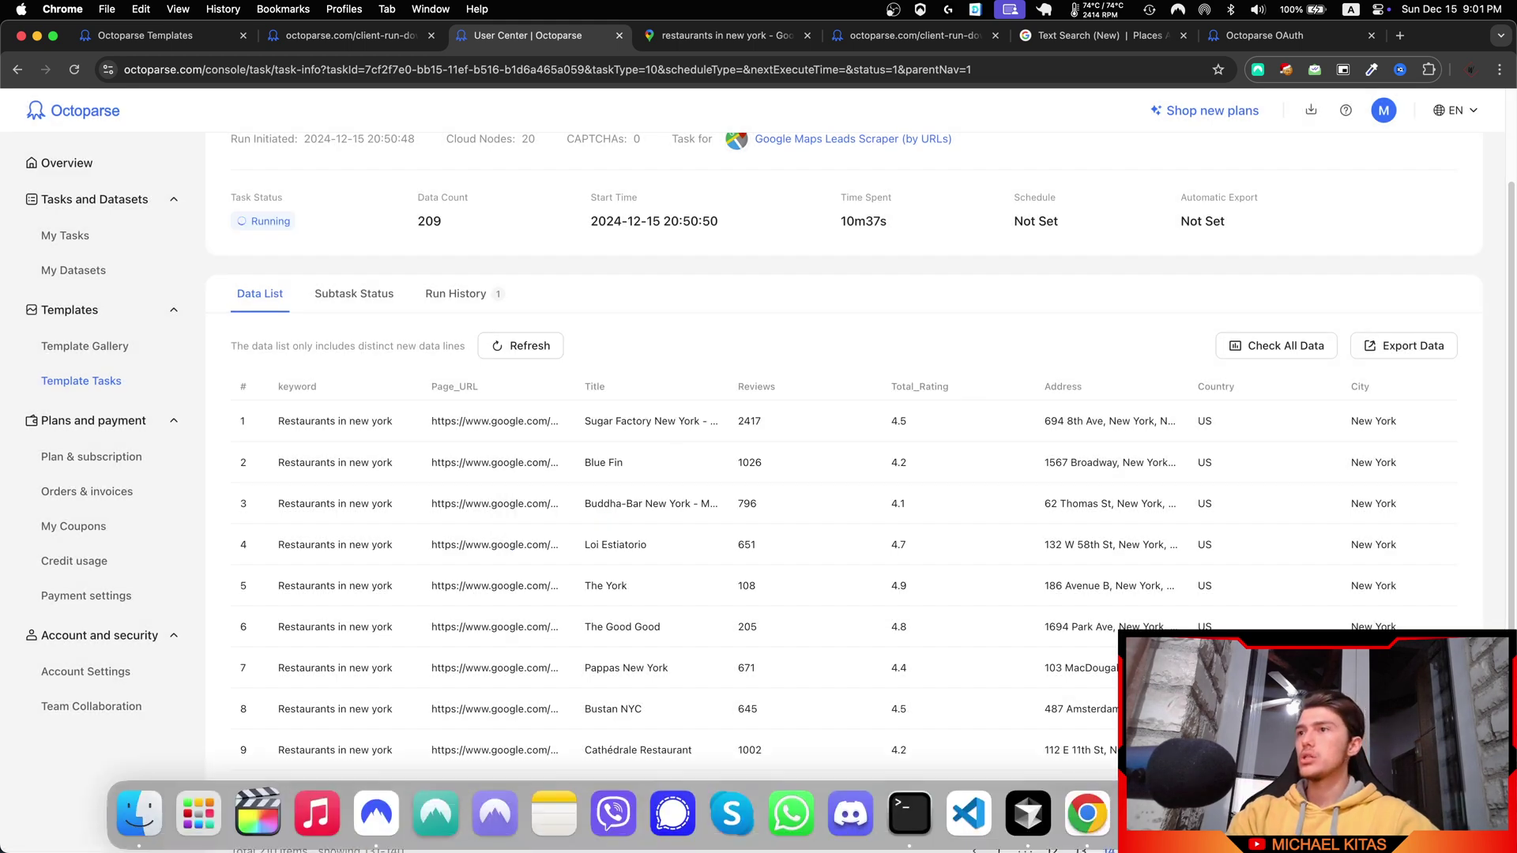
# - Bring up the Octoparse desktop app and show its Task List
pyautogui.click(376, 814)
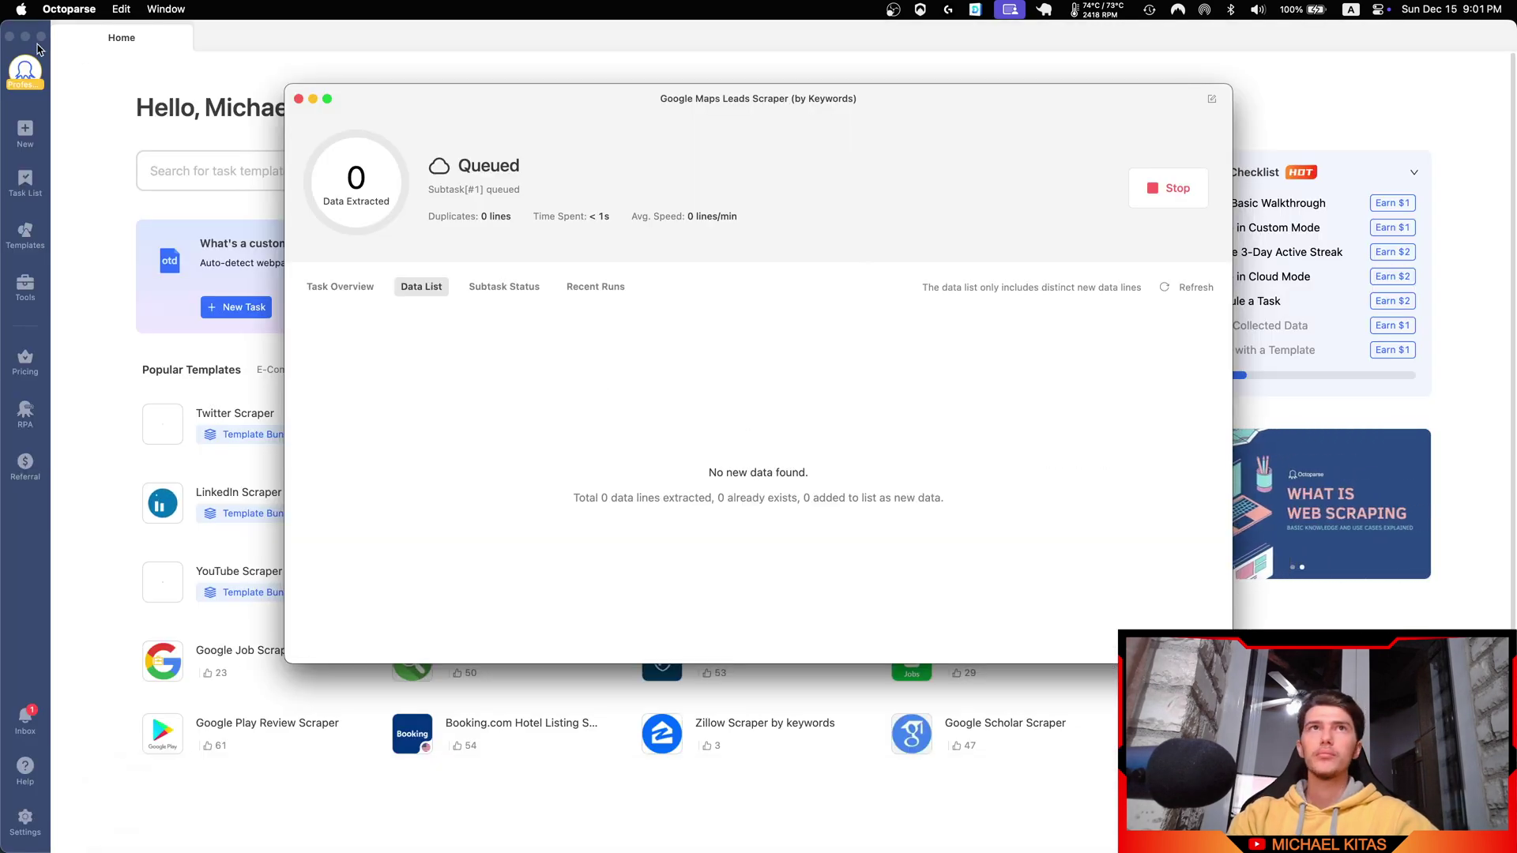
pyautogui.click(27, 188)
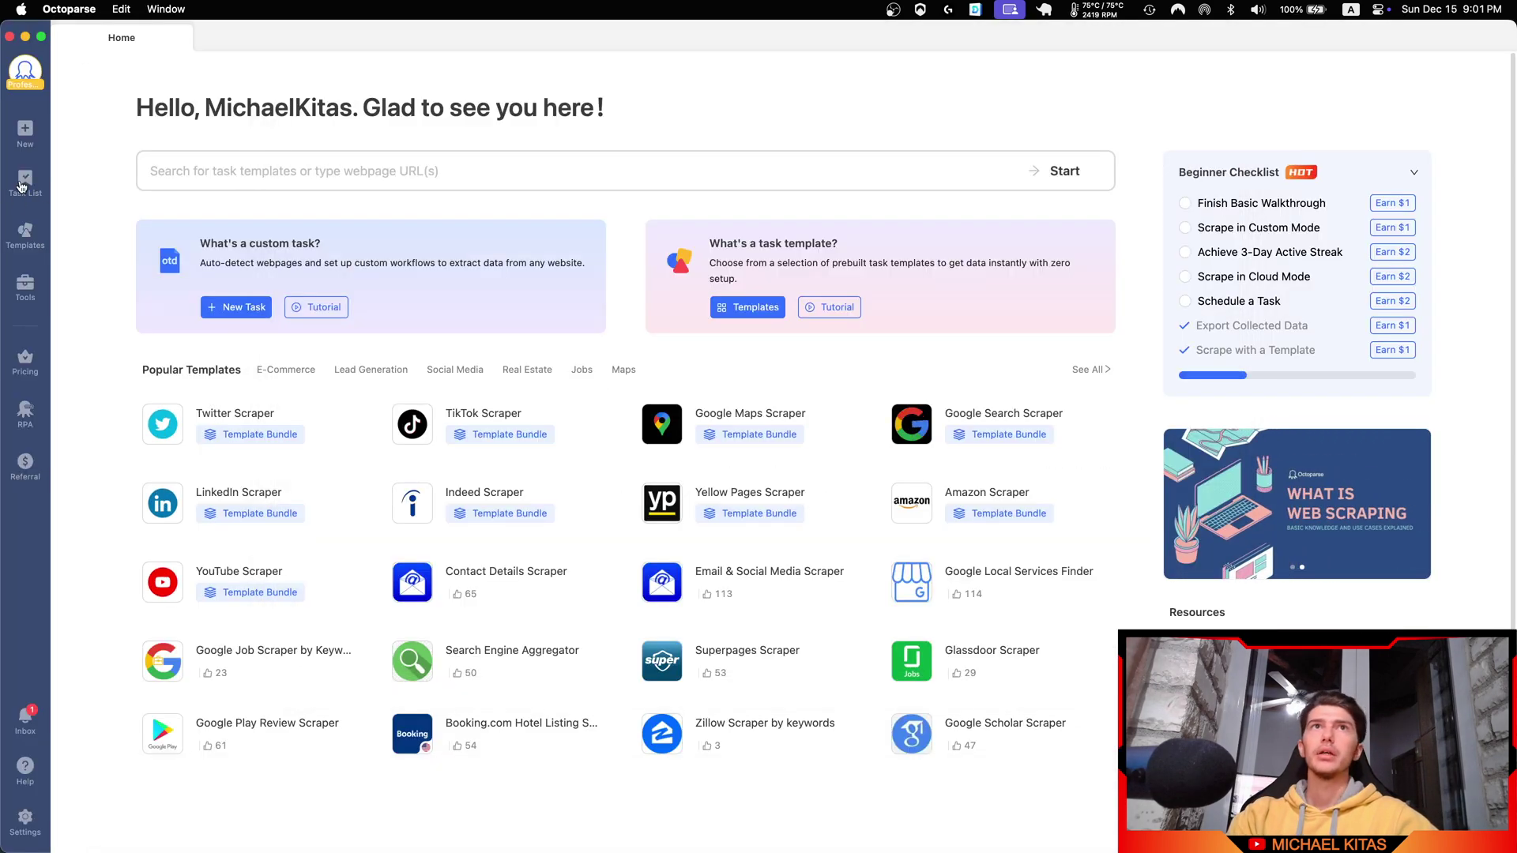
pyautogui.click(27, 183)
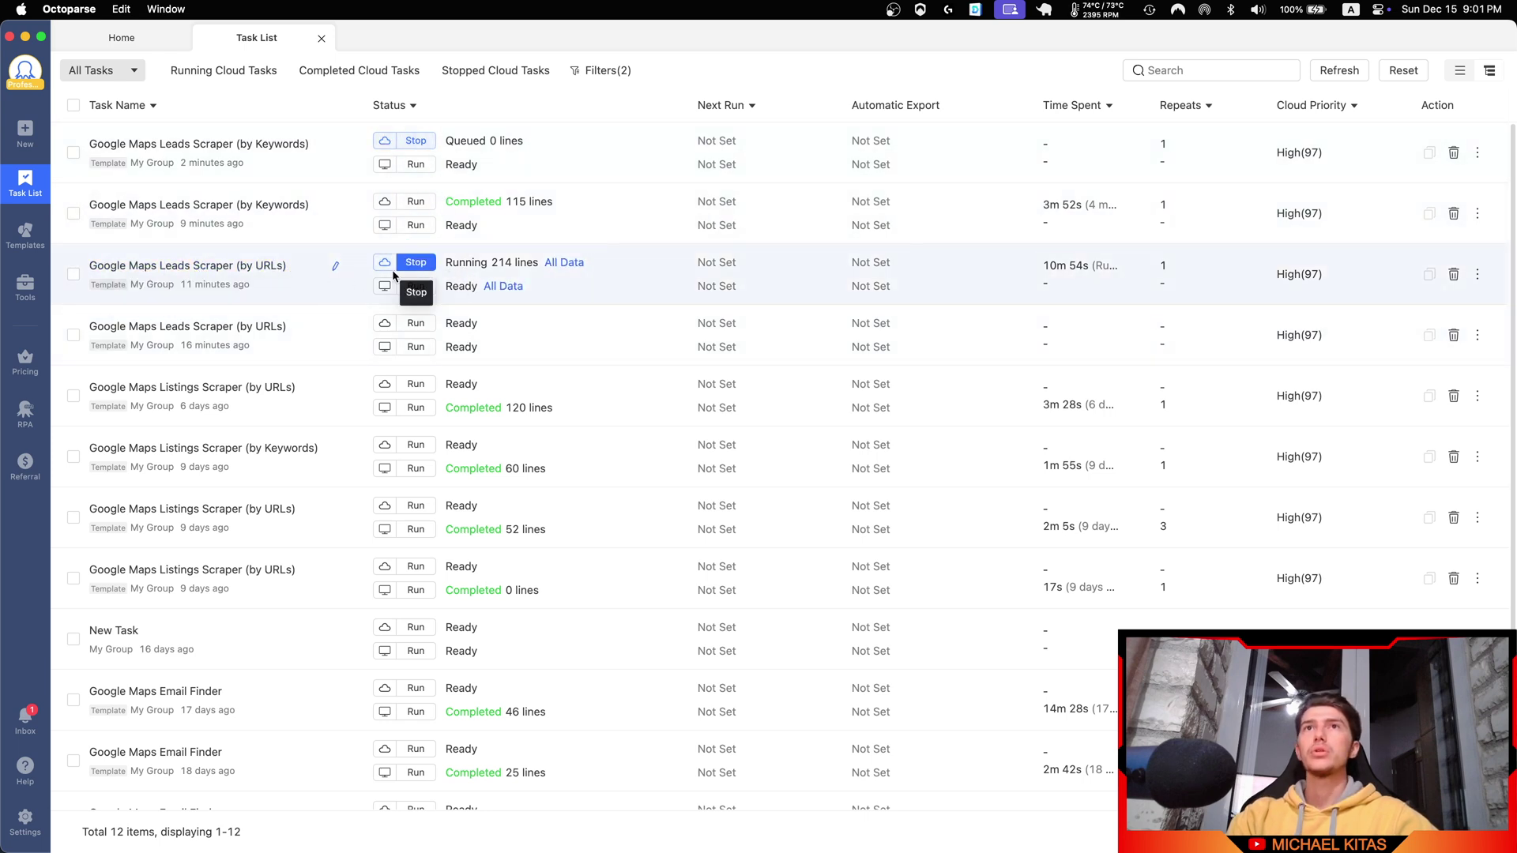
# - Open All Data for the by-URLs task and browse its Cloud Data table
pyautogui.click(562, 262)
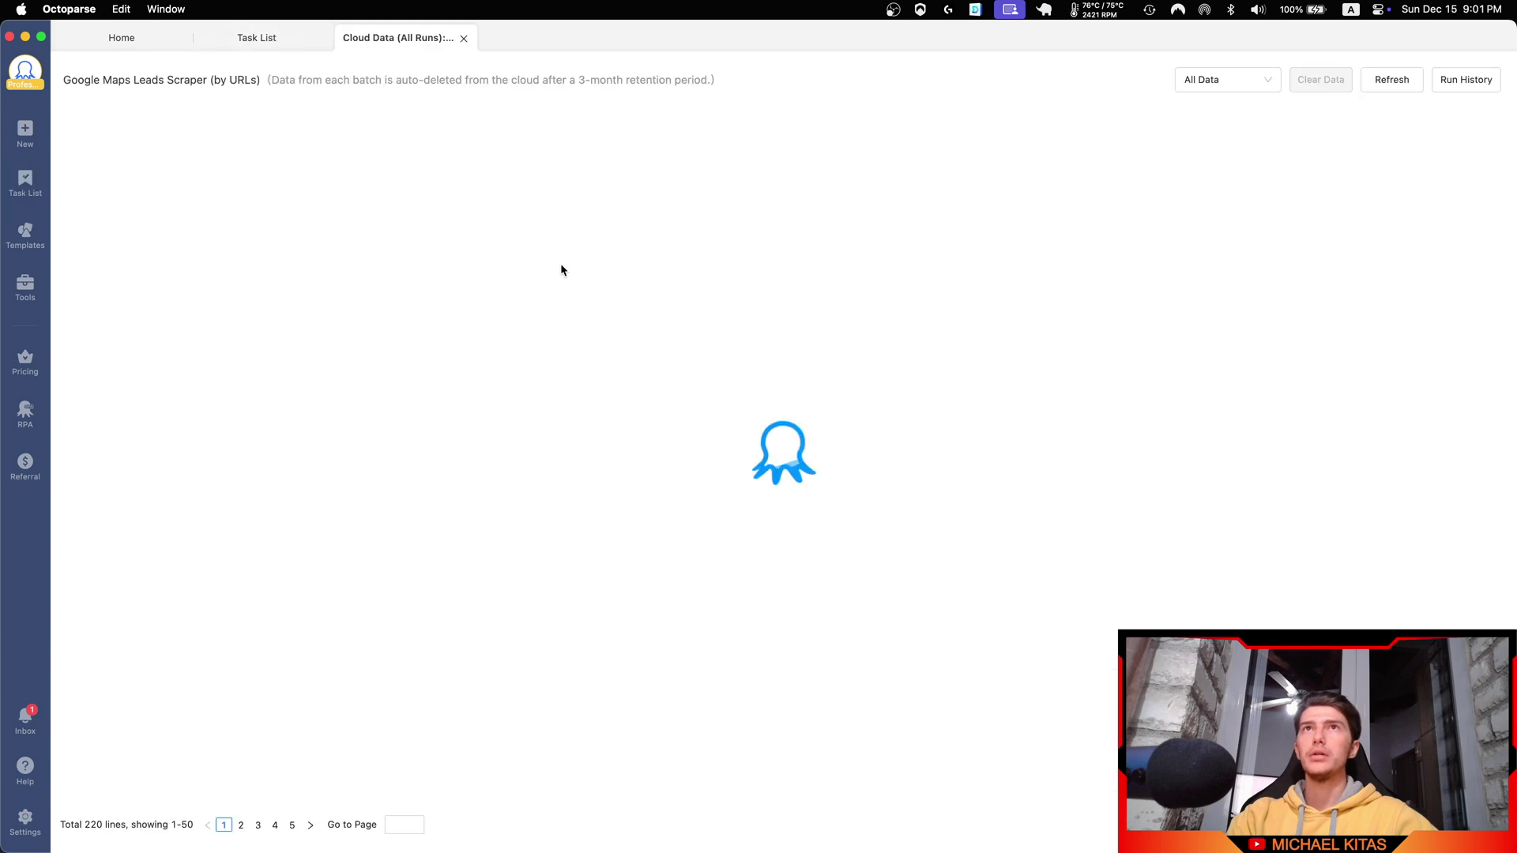
pyautogui.scroll(-5, 832, 477)
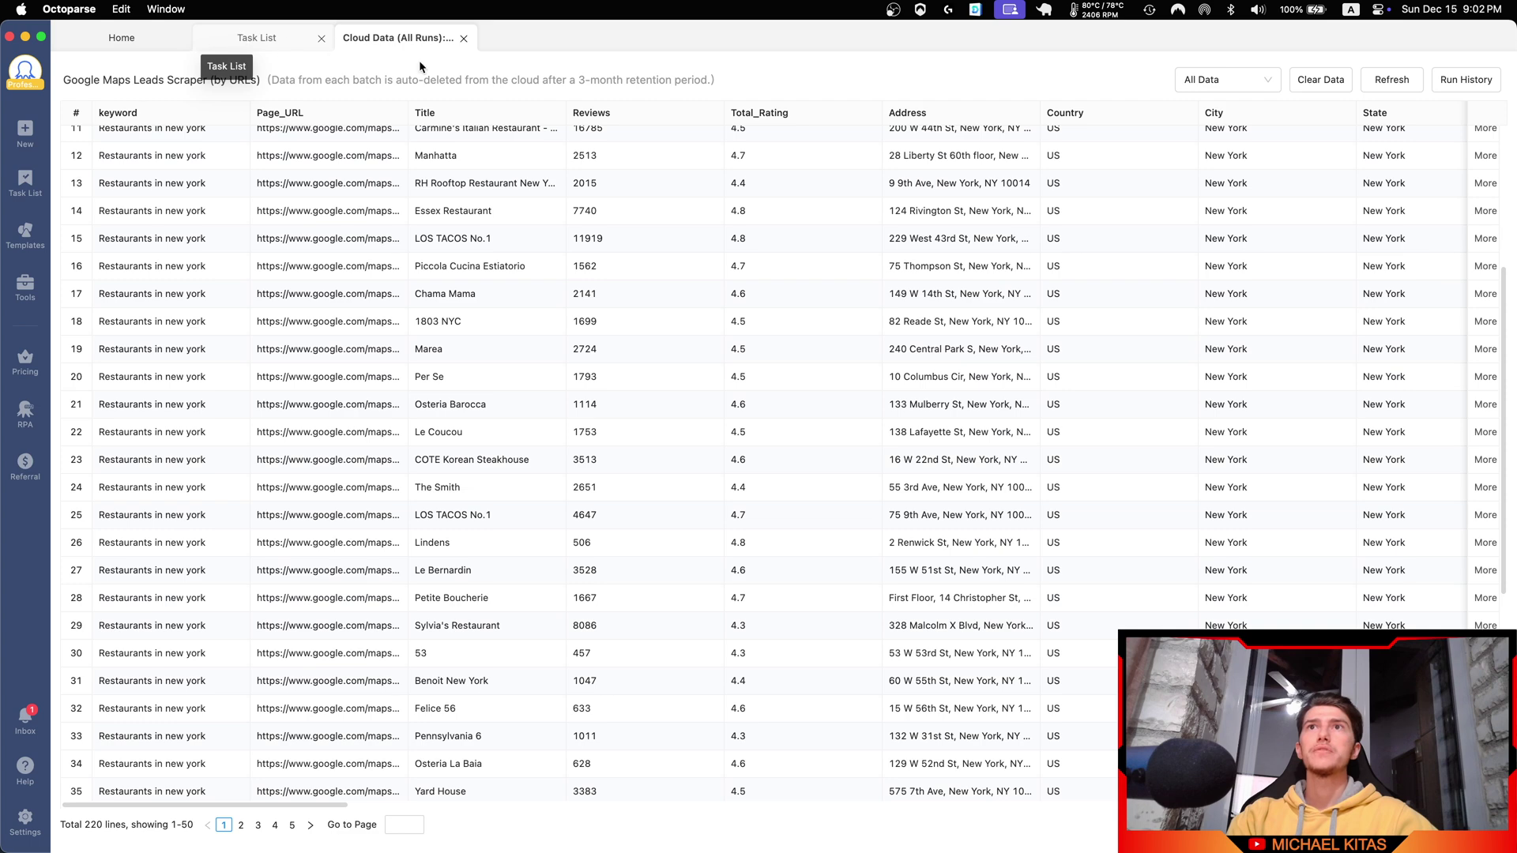
pyautogui.click(243, 38)
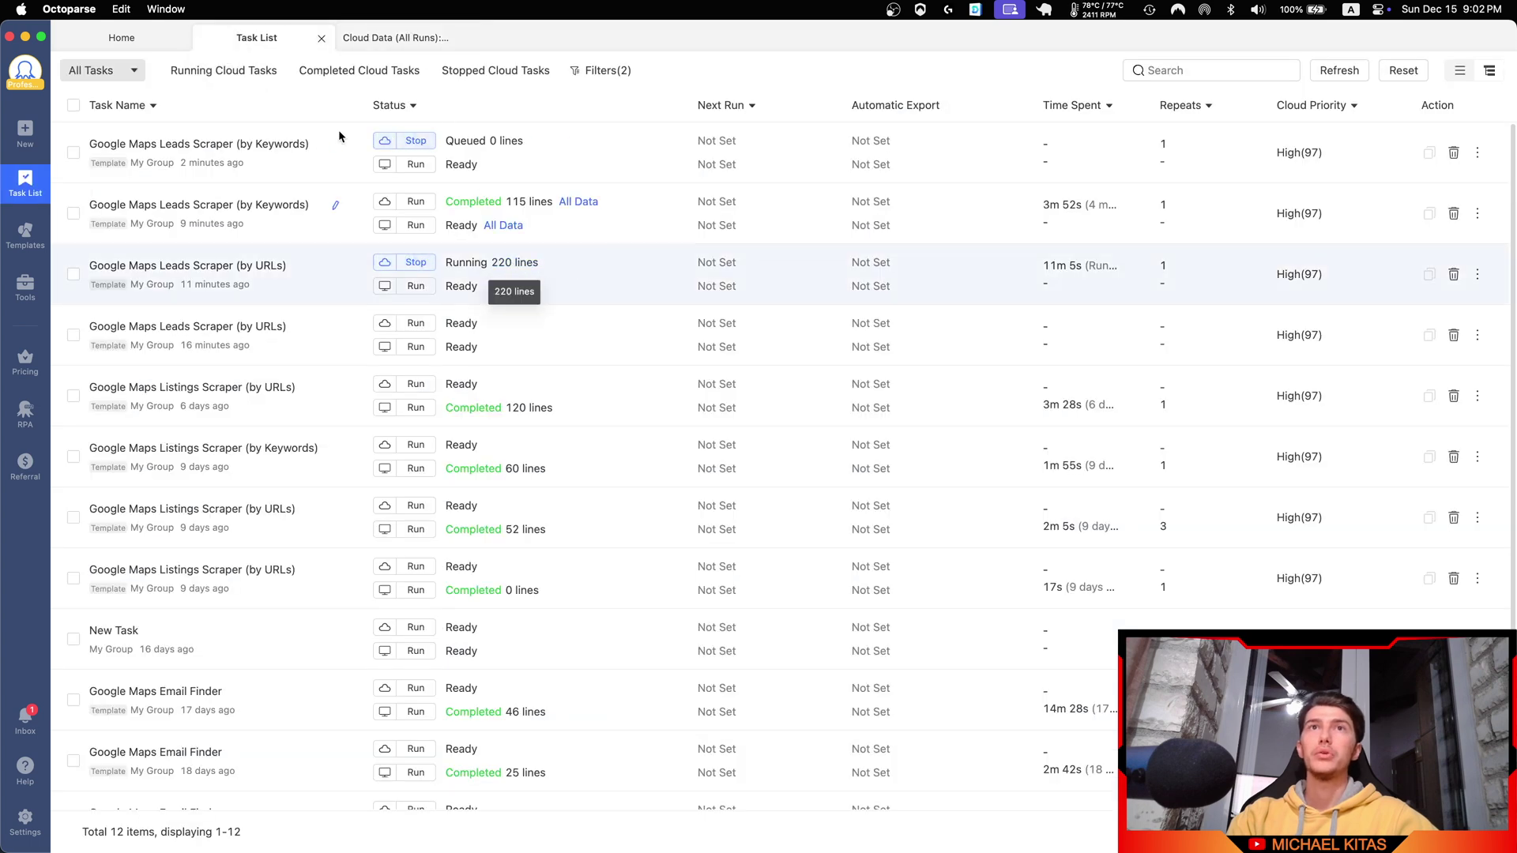
pyautogui.click(354, 40)
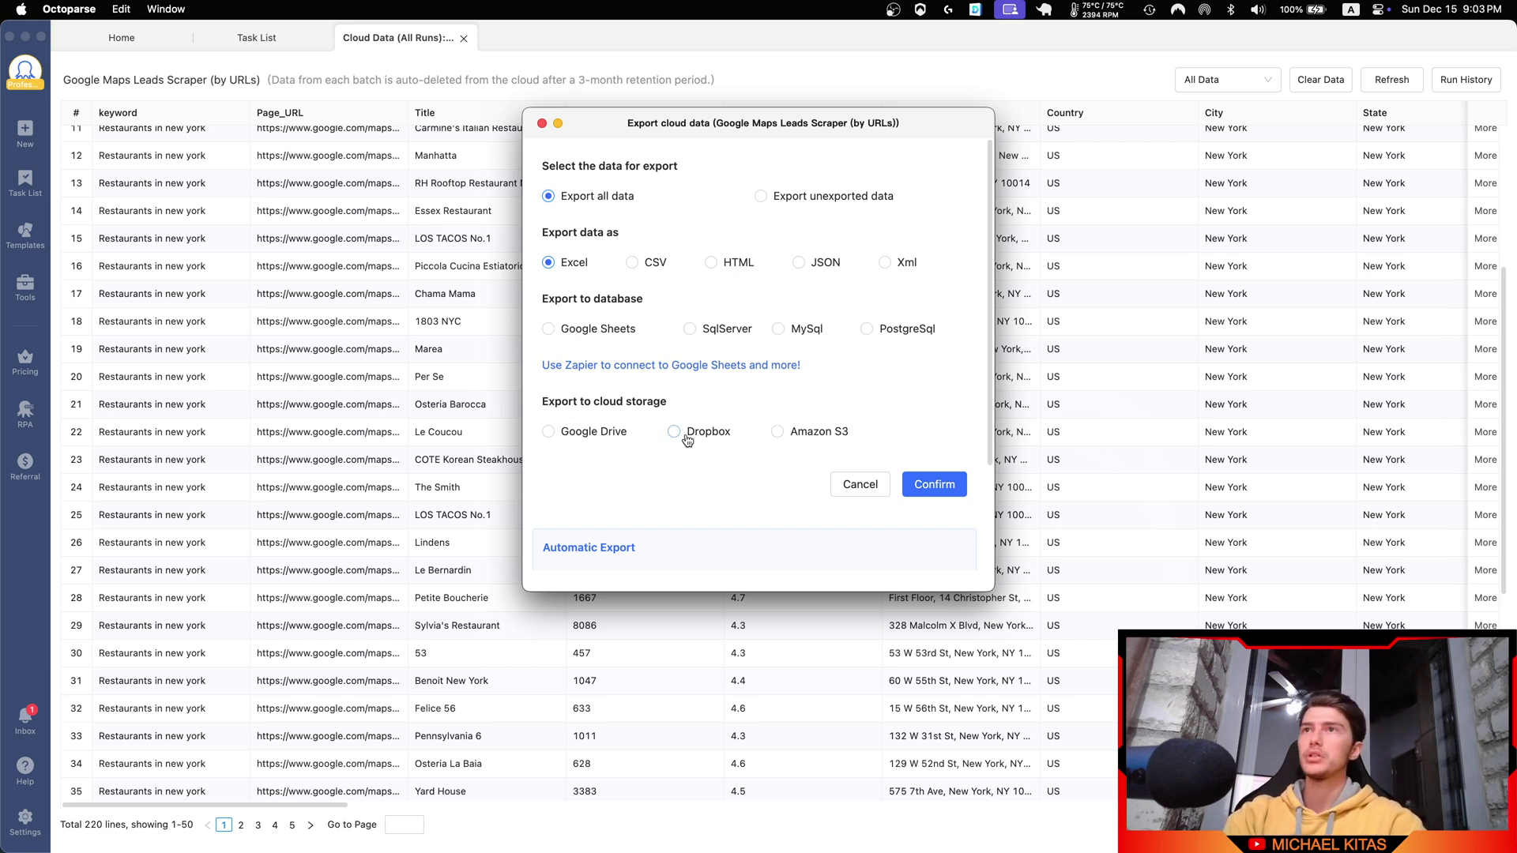
# - Export the cloud data as CSV, save it in Documents, and open the file
pyautogui.click(649, 261)
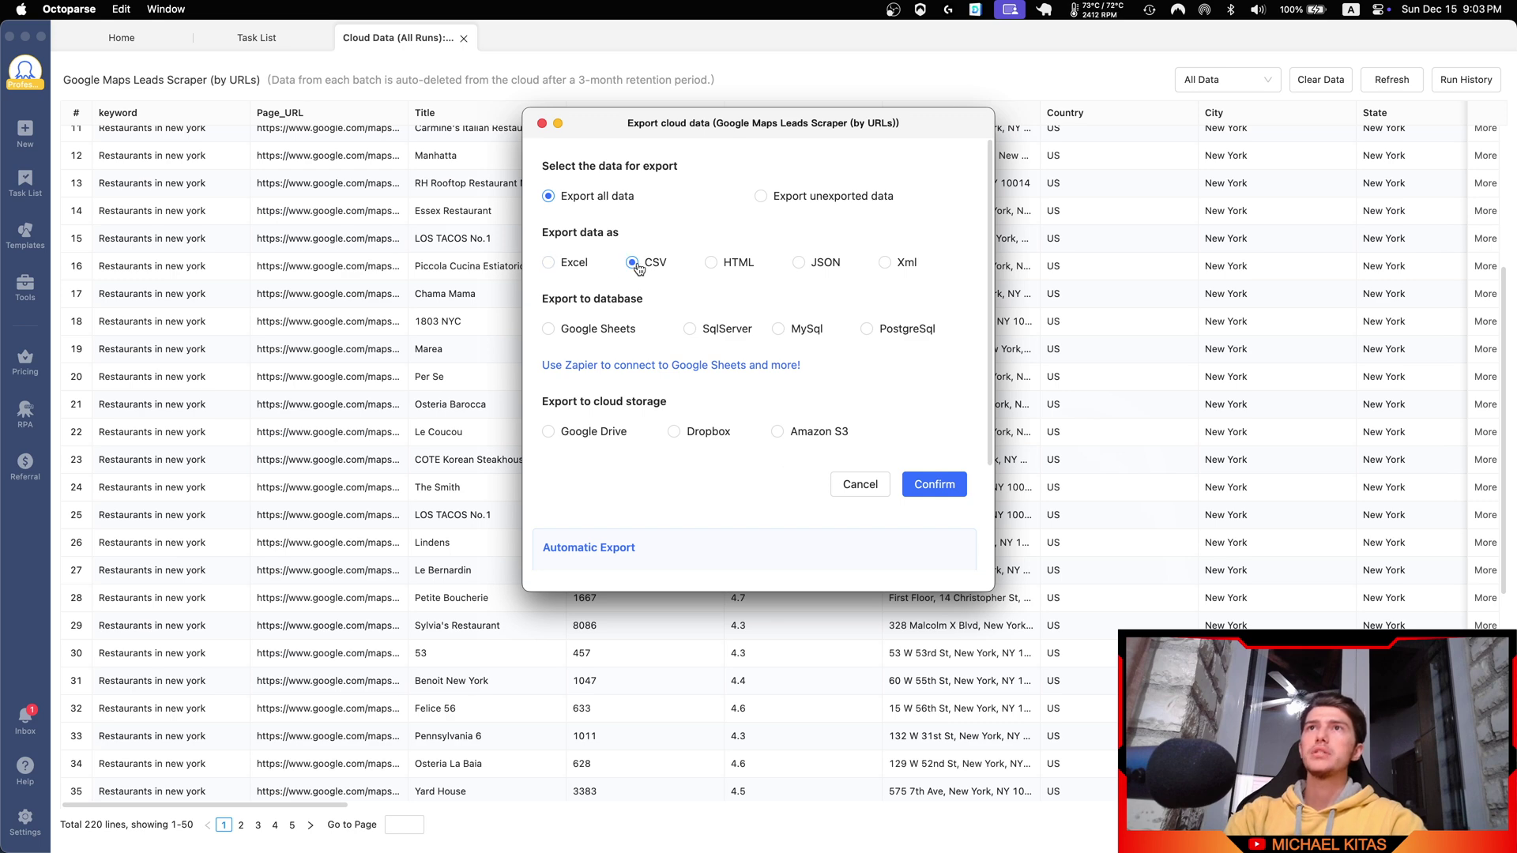
pyautogui.click(948, 488)
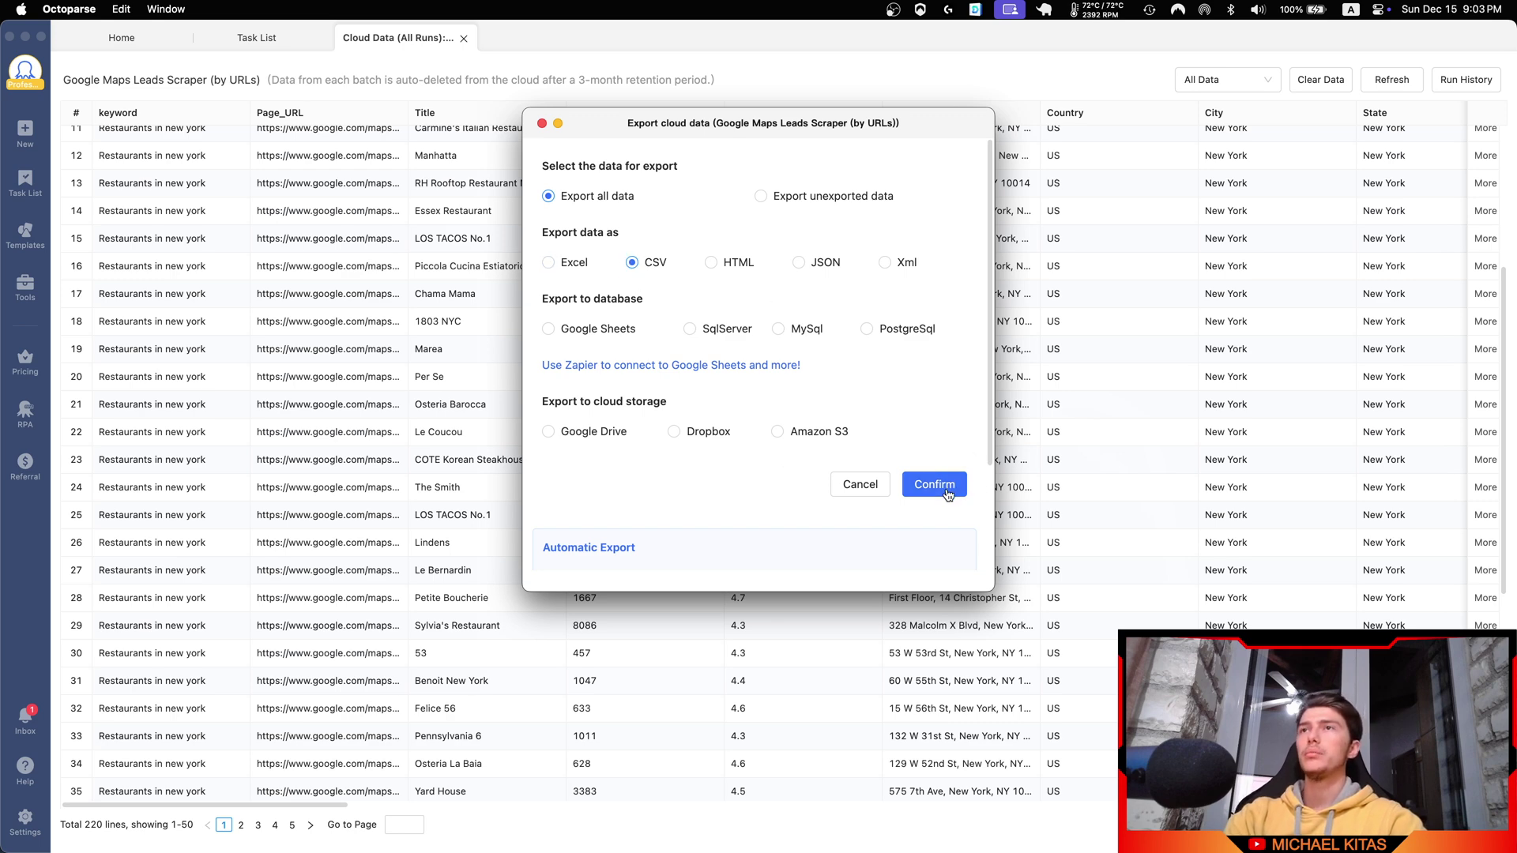
pyautogui.click(888, 384)
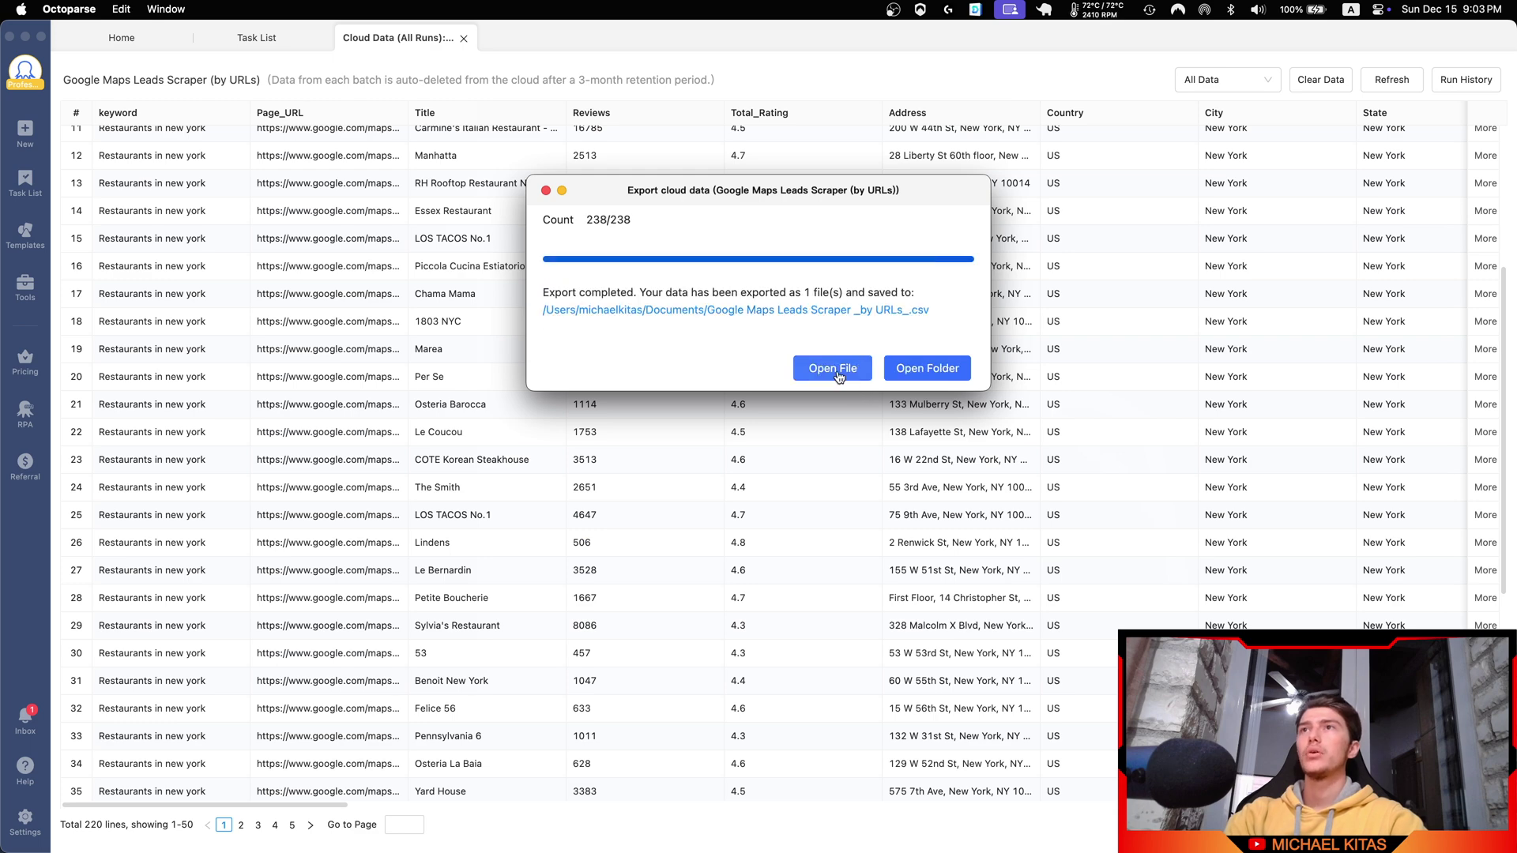
pyautogui.click(806, 368)
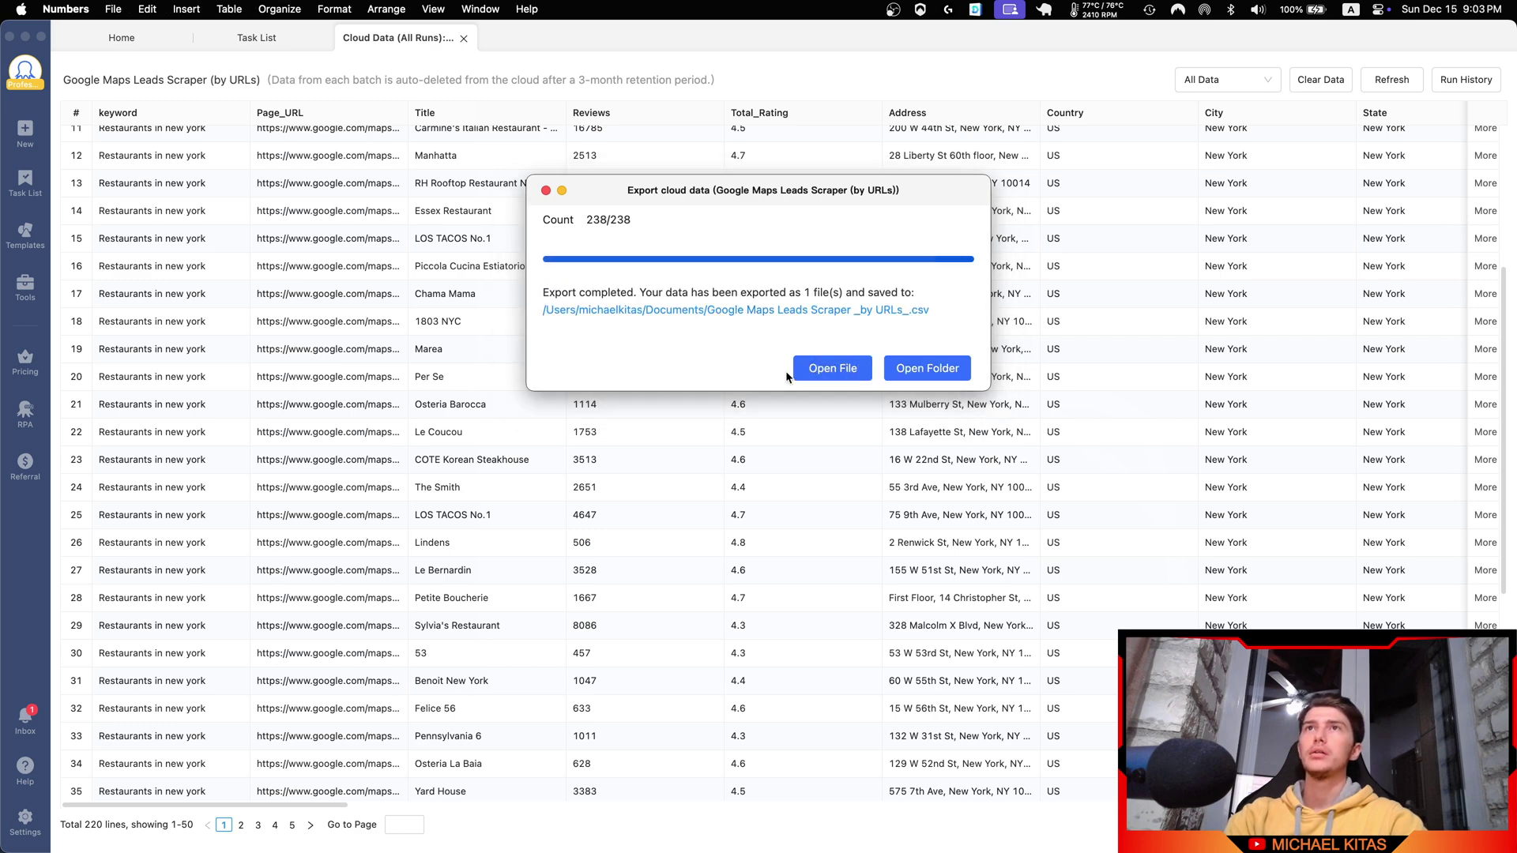
pyautogui.moveTo(214, 793); pyautogui.dragTo(261, 798)
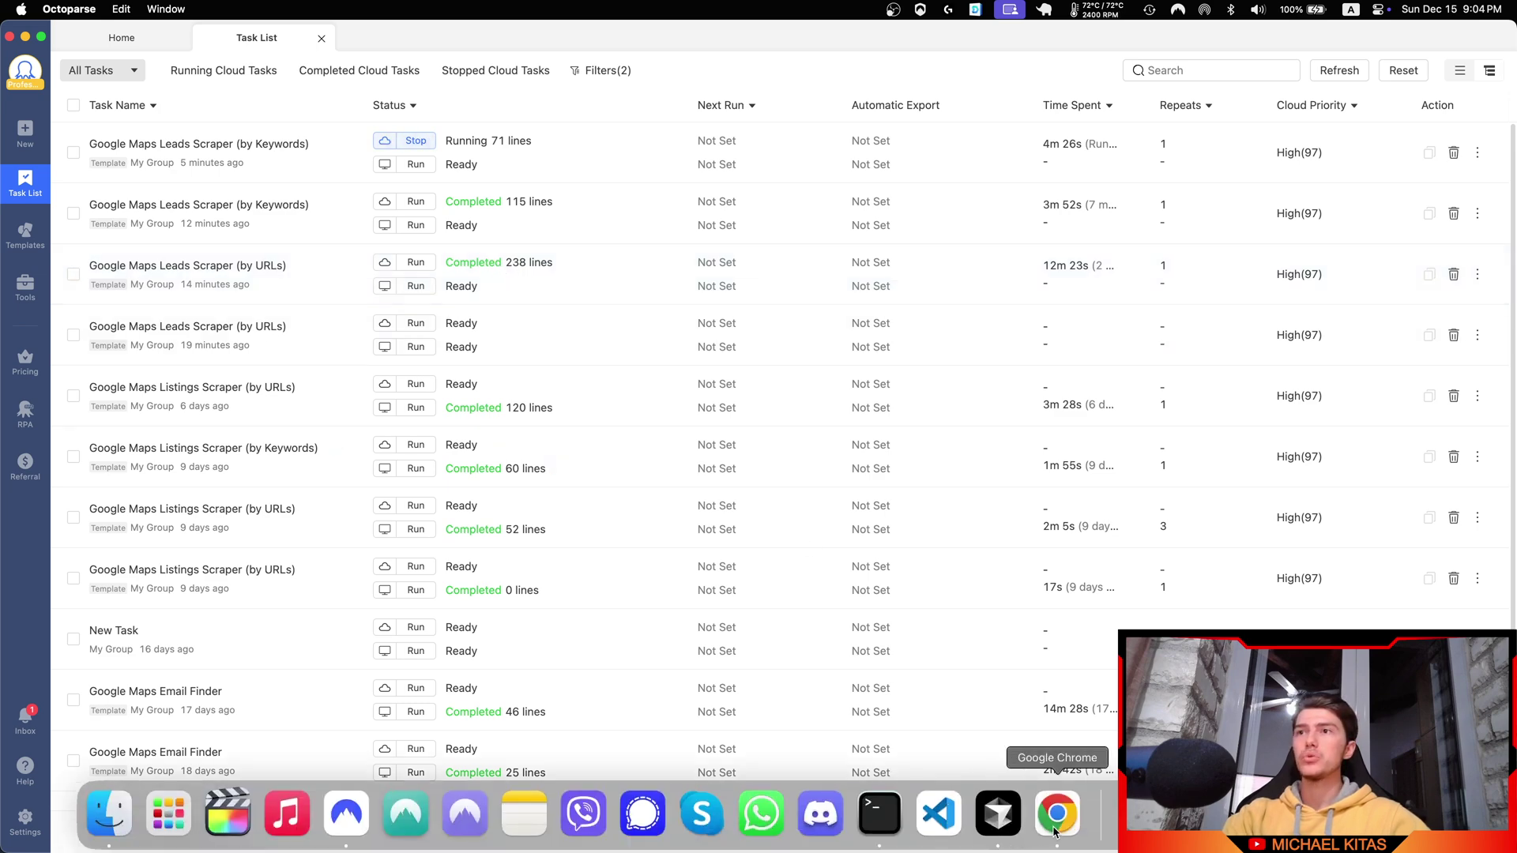
# - Return to Chrome, check the task info page, and open the by-Keywords template
pyautogui.click(1056, 830)
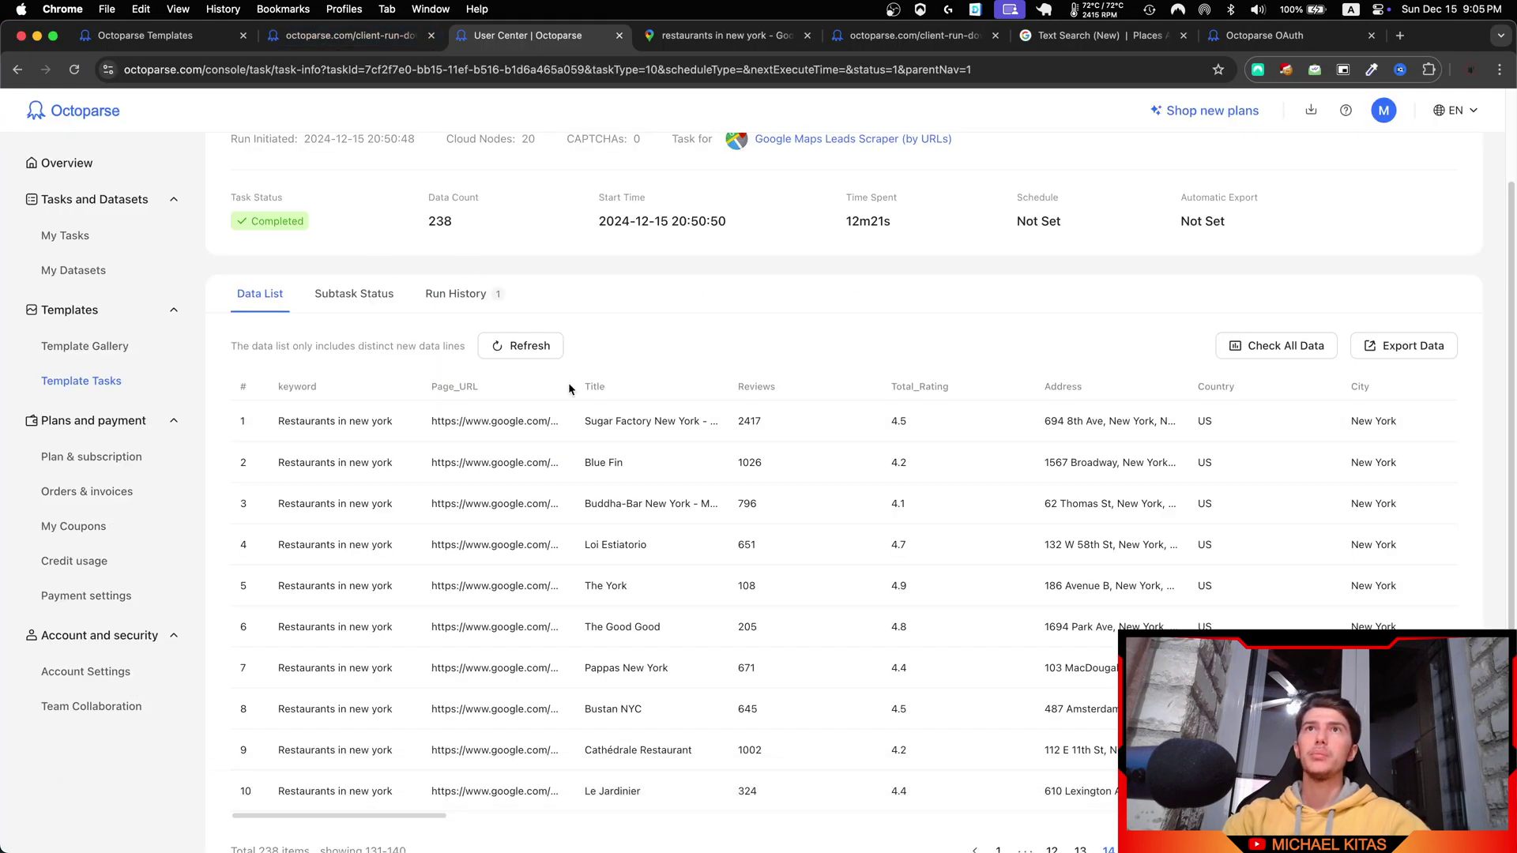
pyautogui.scroll(3, 585, 364)
pyautogui.click(381, 35)
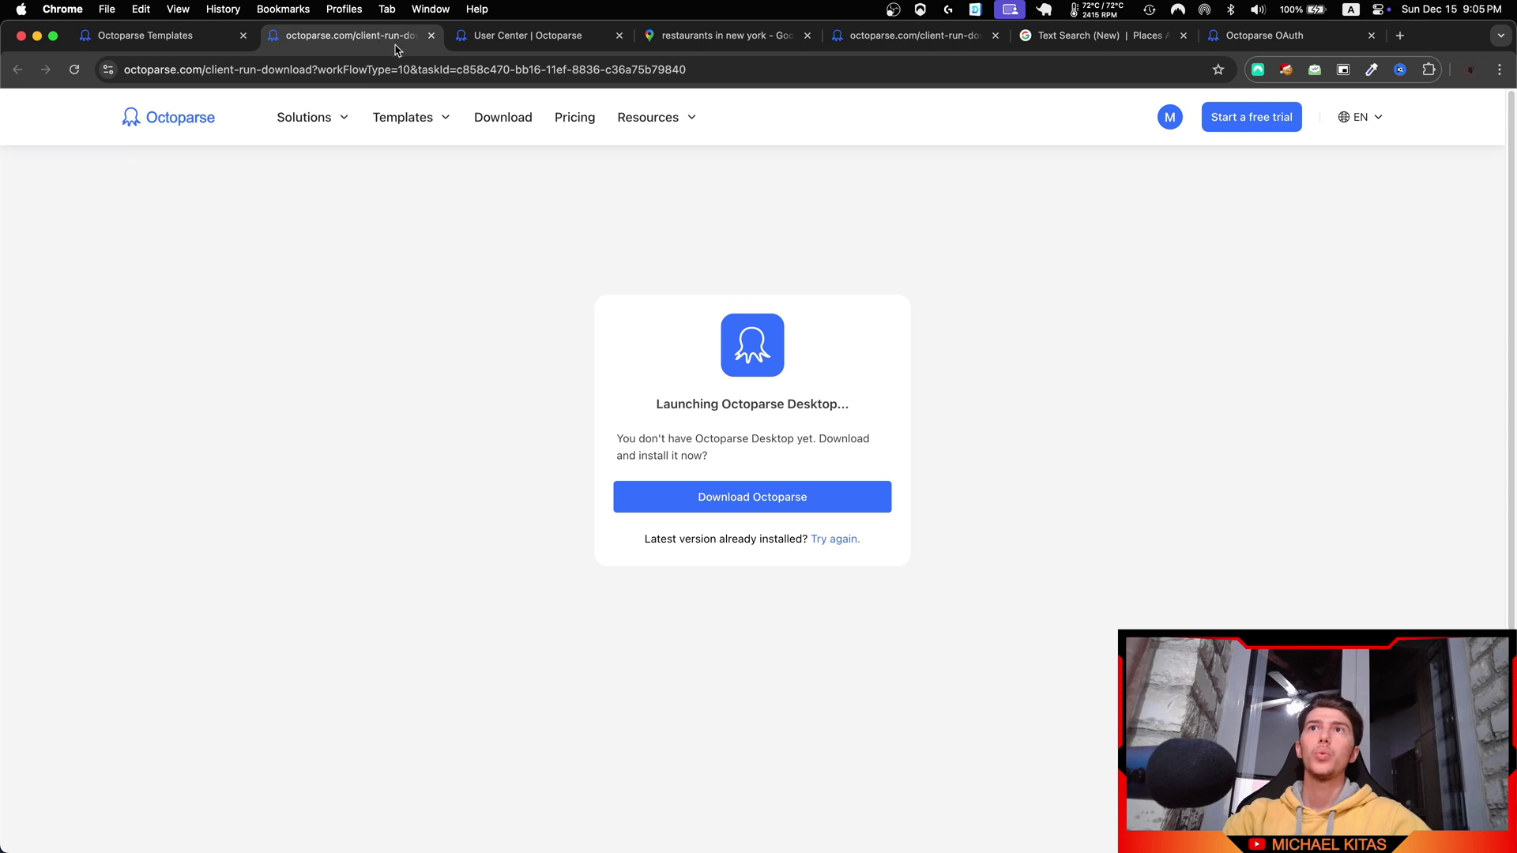
pyautogui.click(514, 43)
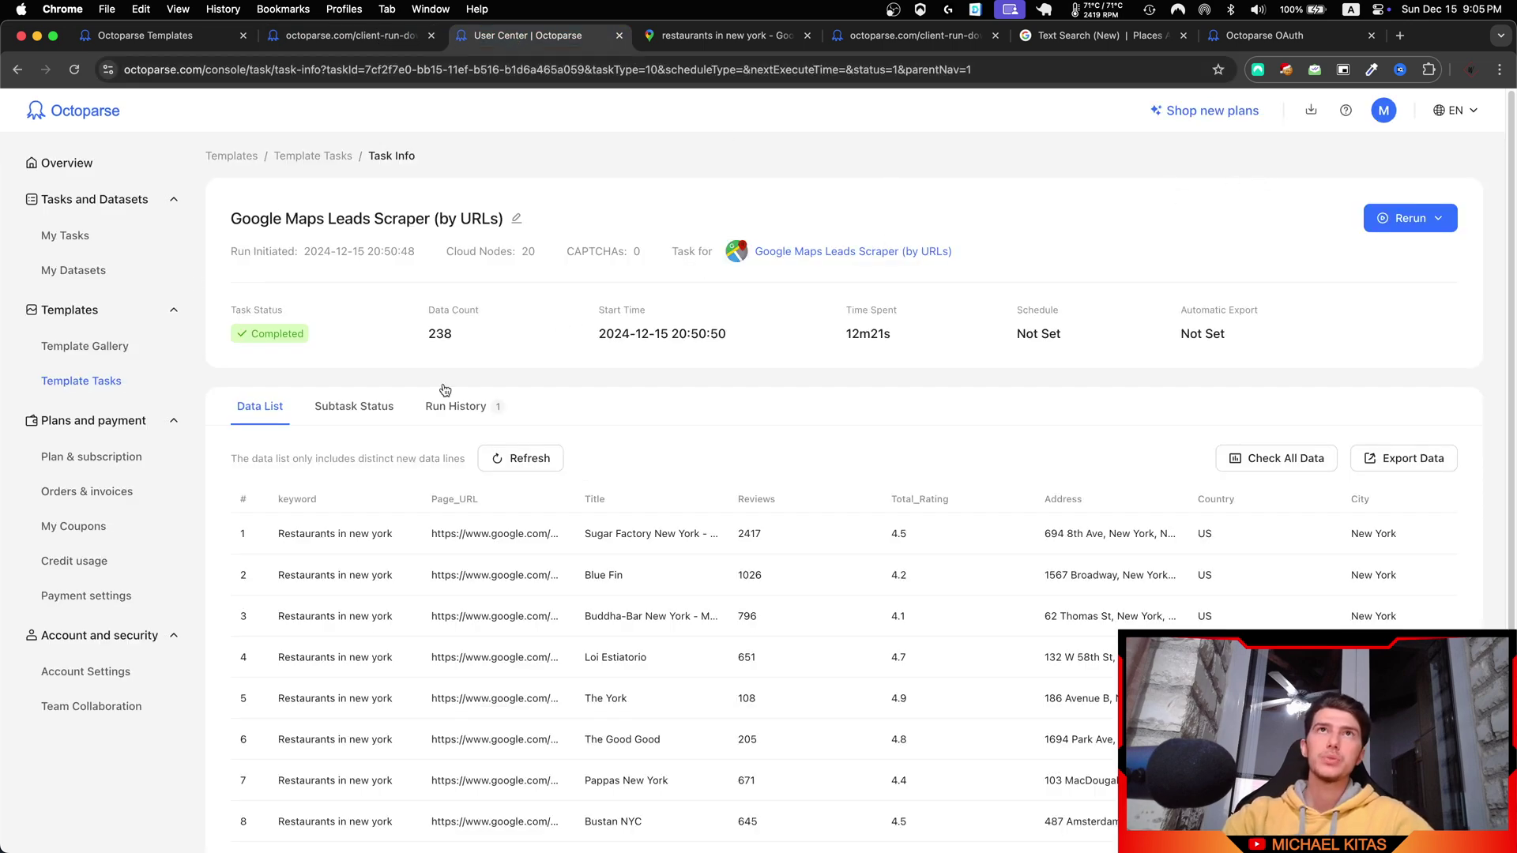
pyautogui.click(134, 35)
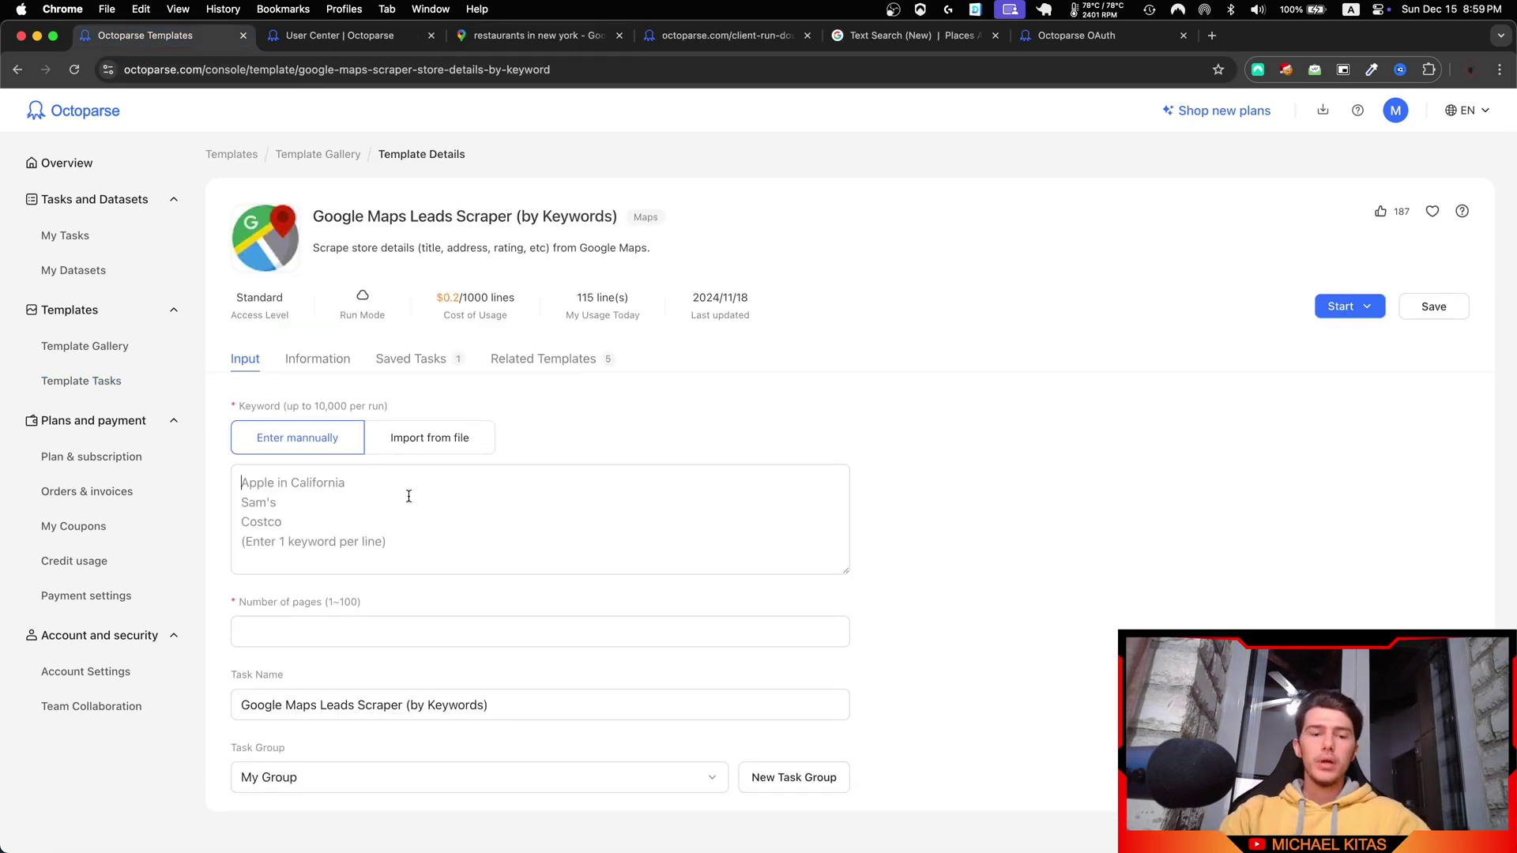
# - Enter the keyword 'restaurants in new york' and 100 pages in the keyword template
pyautogui.write('r')
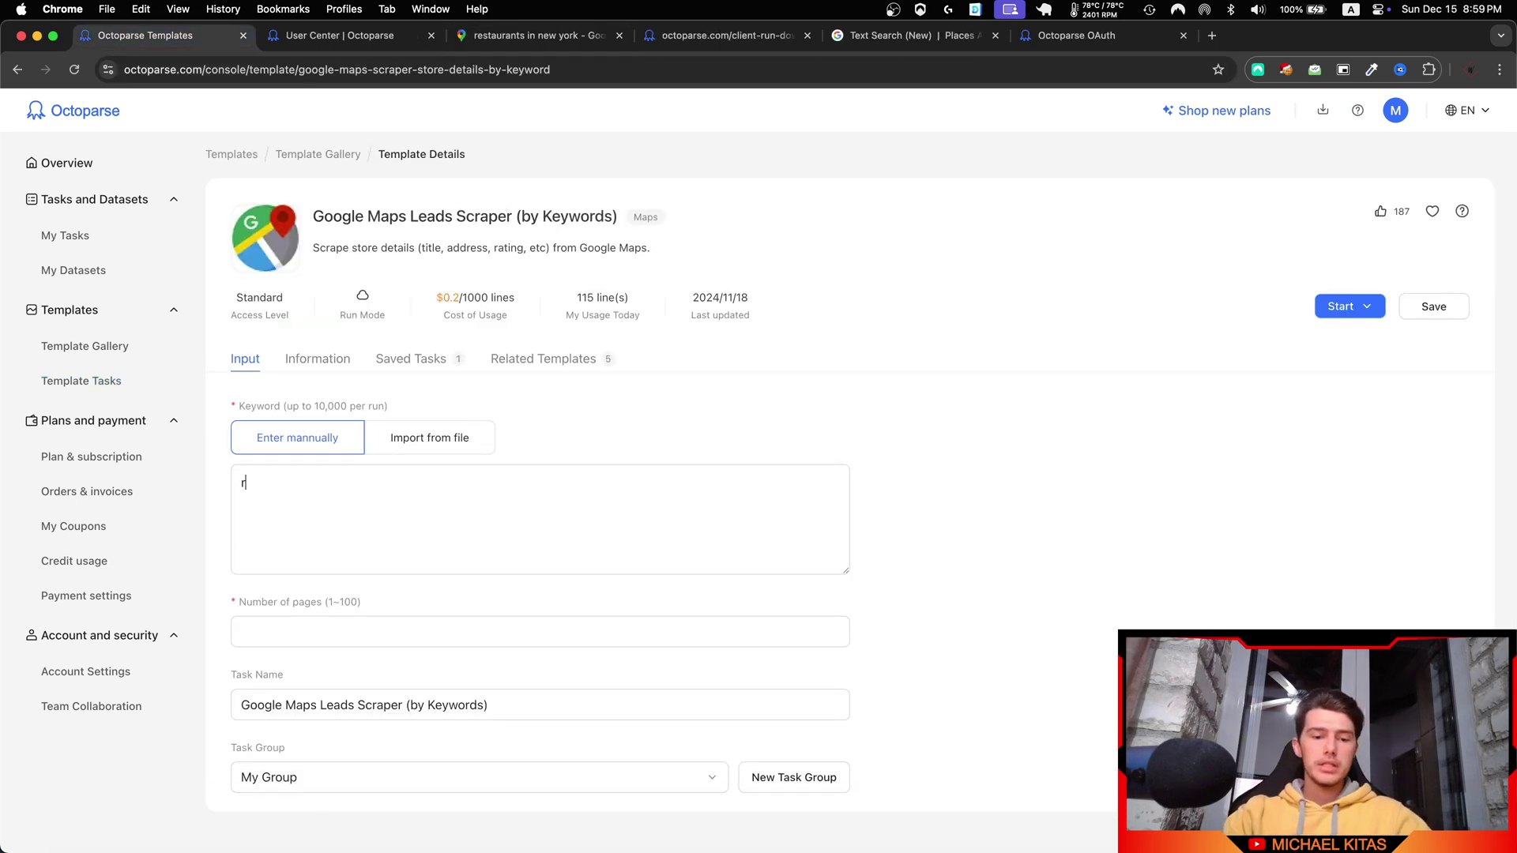
pyautogui.write('estaurants')
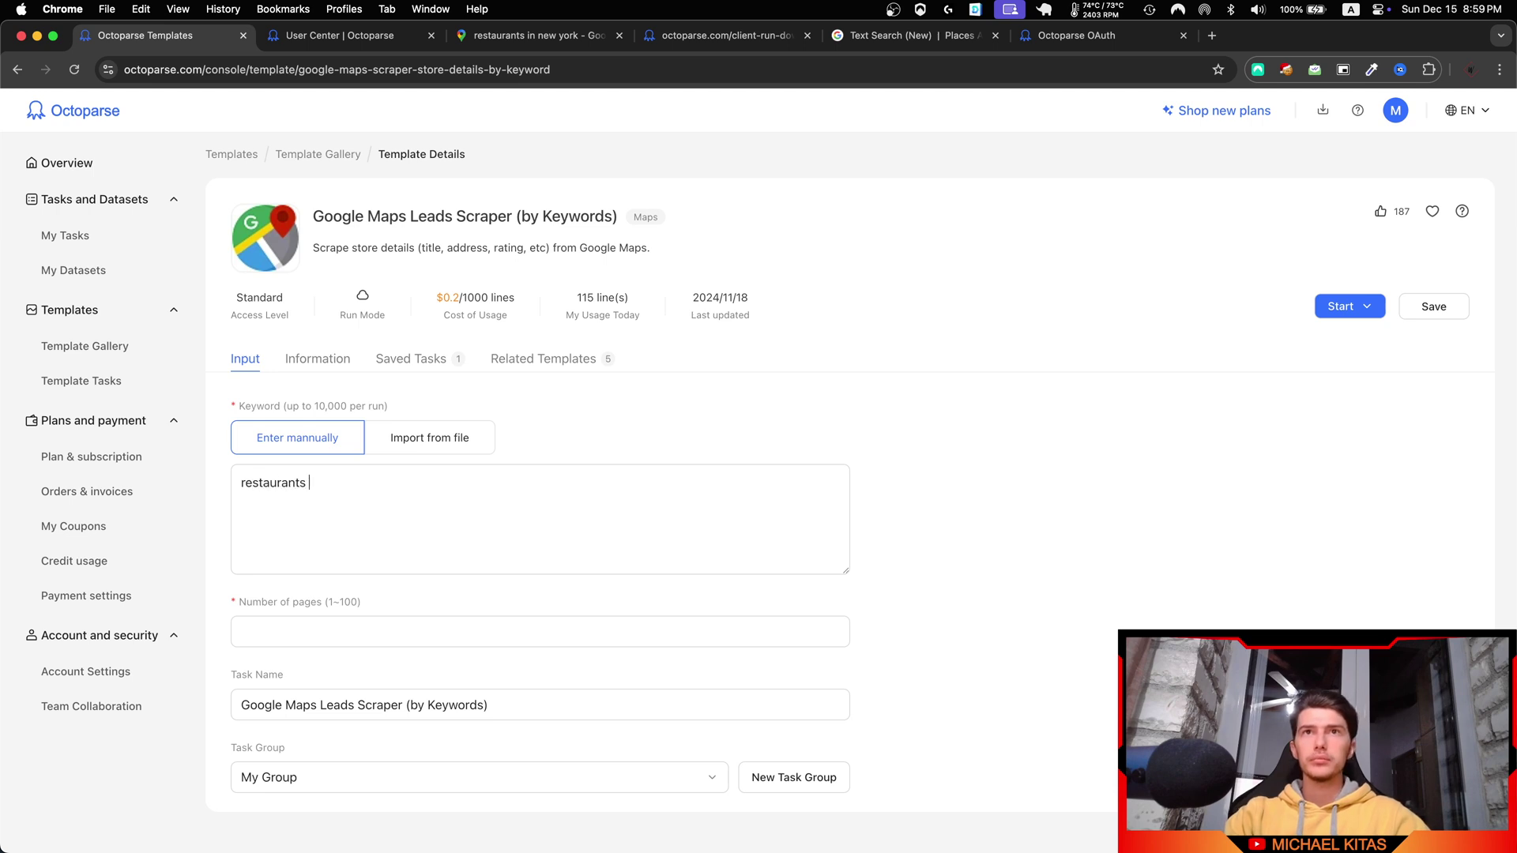
pyautogui.write(' in new york')
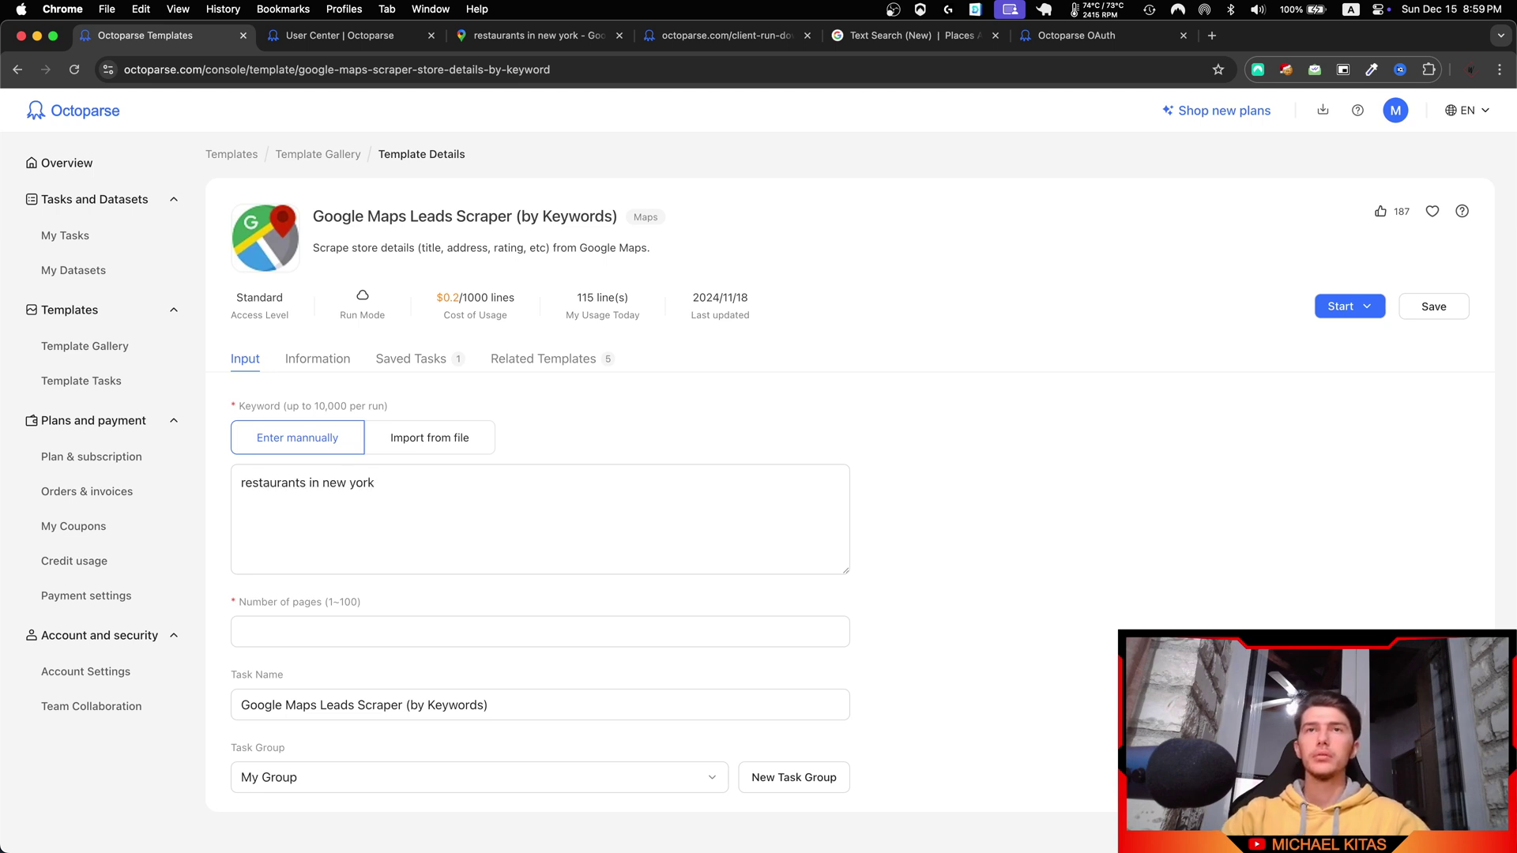
pyautogui.moveTo(394, 499); pyautogui.dragTo(339, 482)
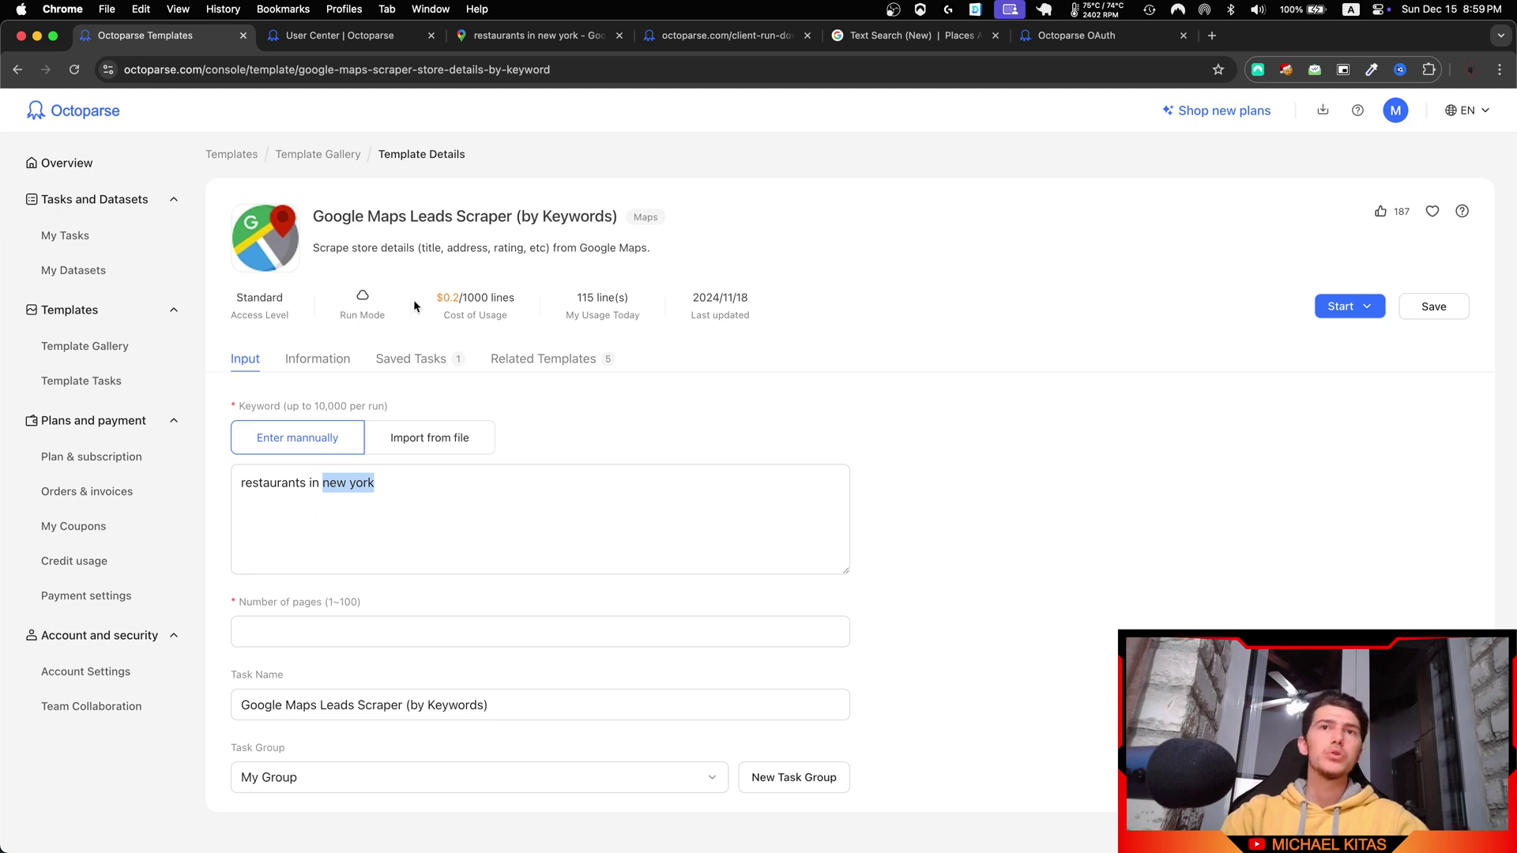
pyautogui.click(427, 632)
pyautogui.write('100')
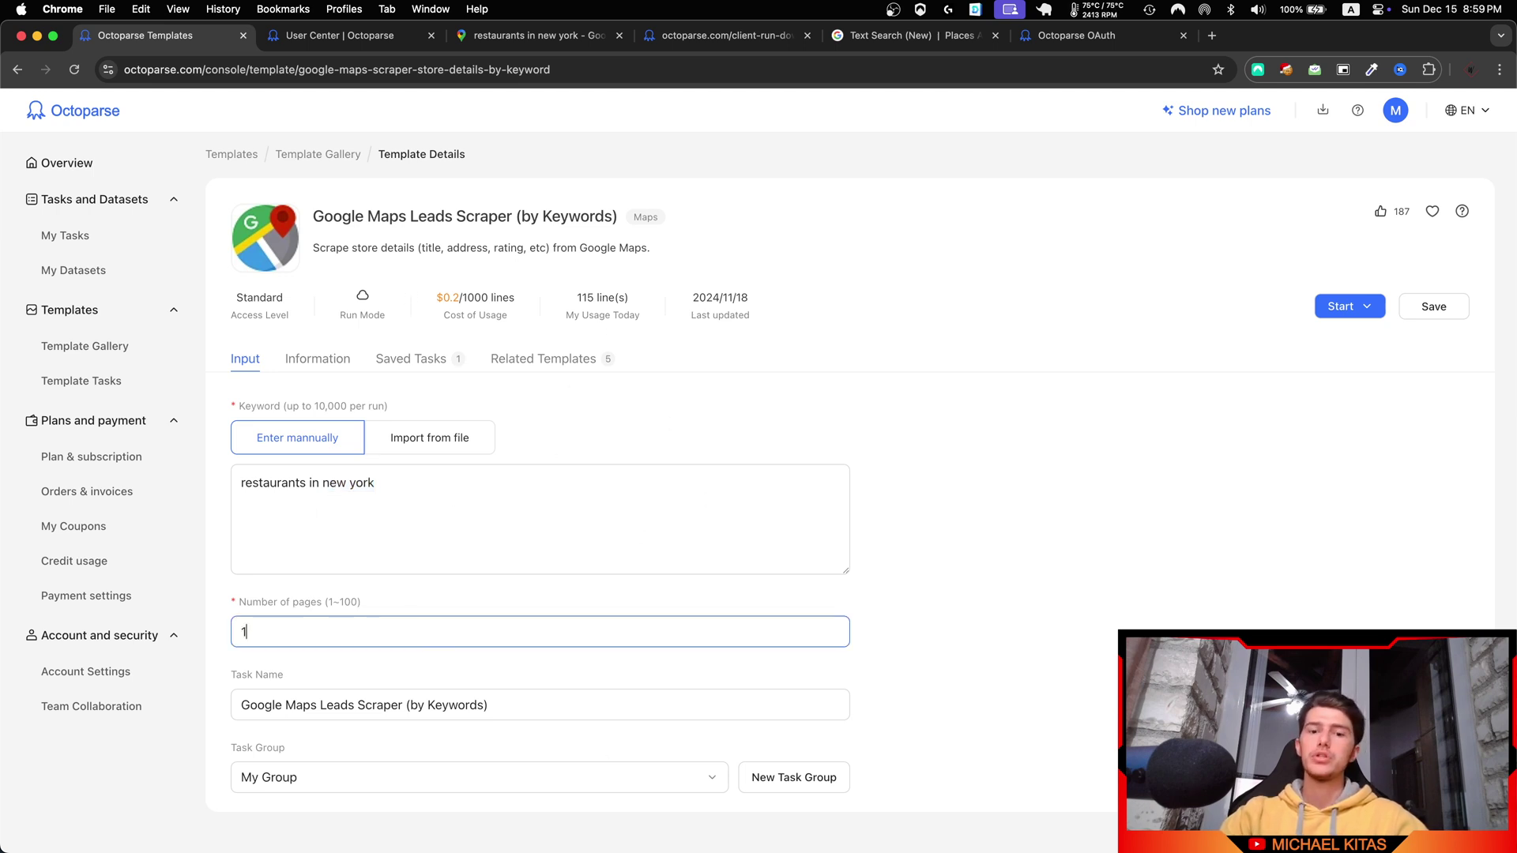
pyautogui.click(366, 513)
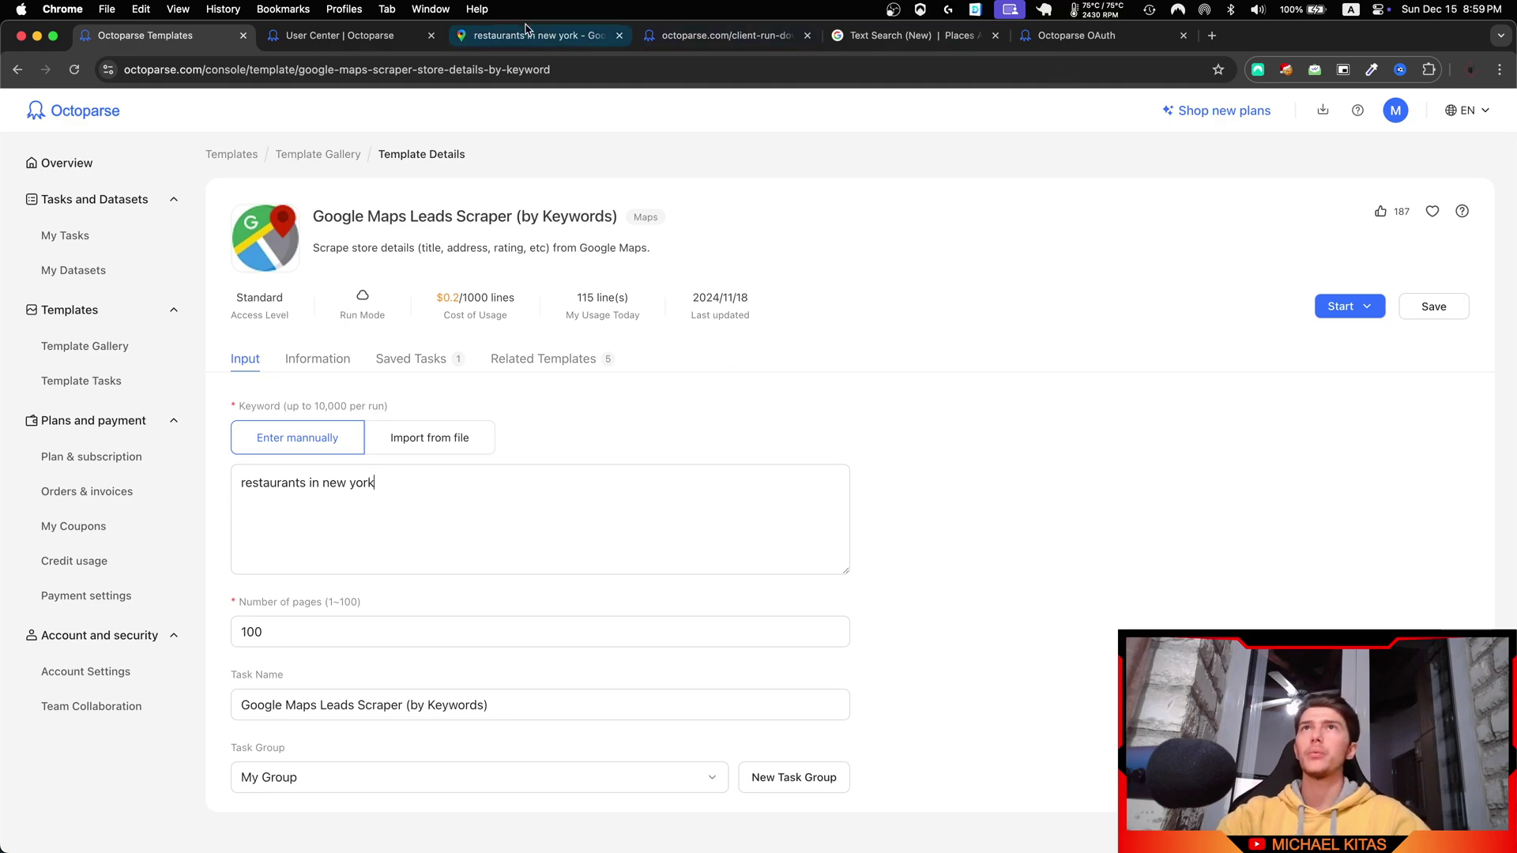
# - Compare the keyword against the Google Maps search, then run the task with the desktop app
pyautogui.click(525, 32)
pyautogui.moveTo(628, 339); pyautogui.dragTo(193, 345)
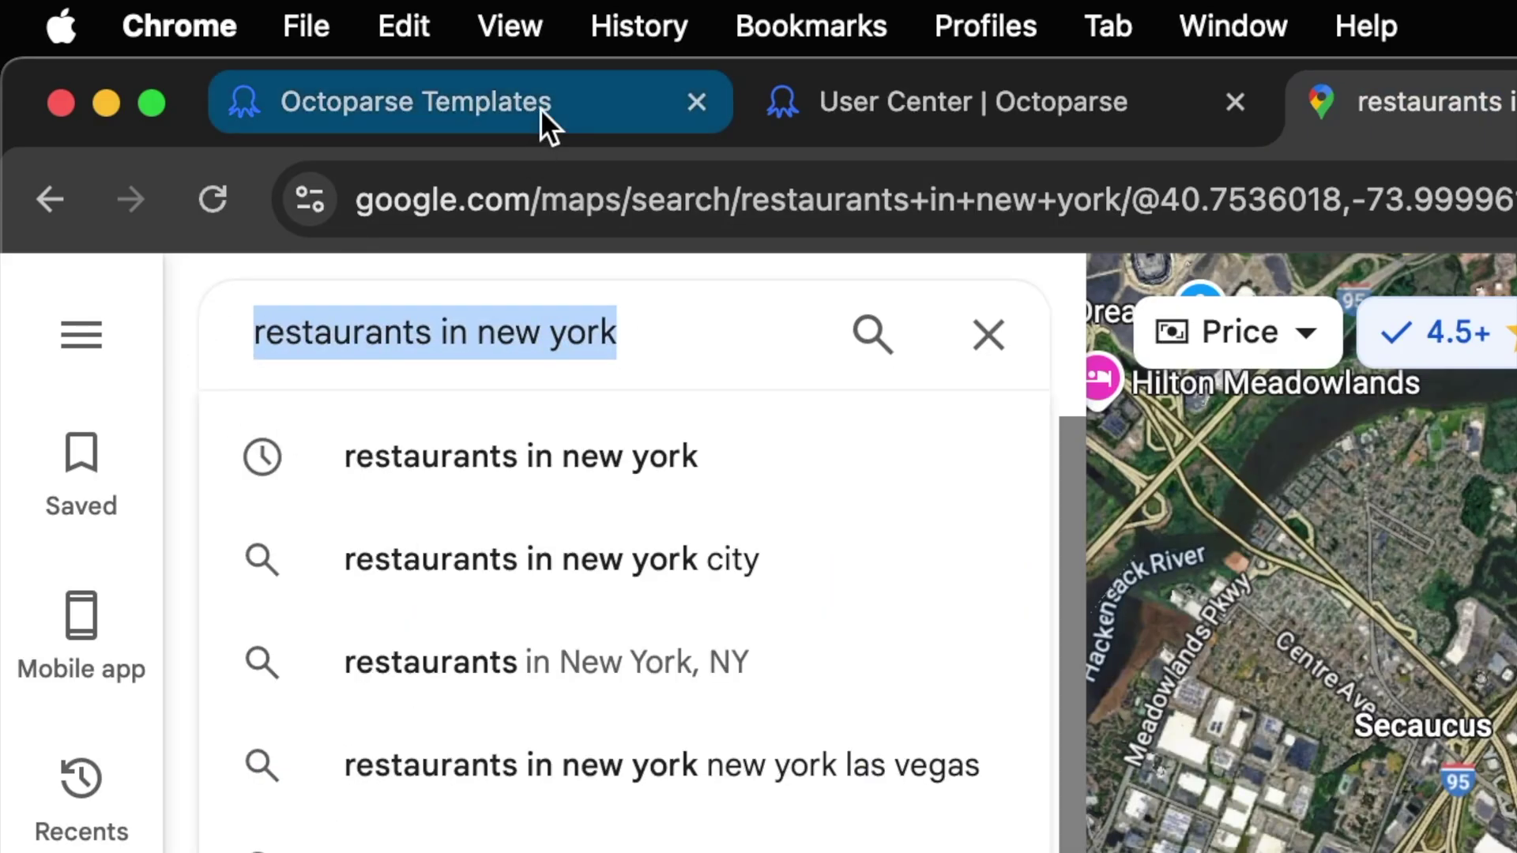
pyautogui.click(541, 108)
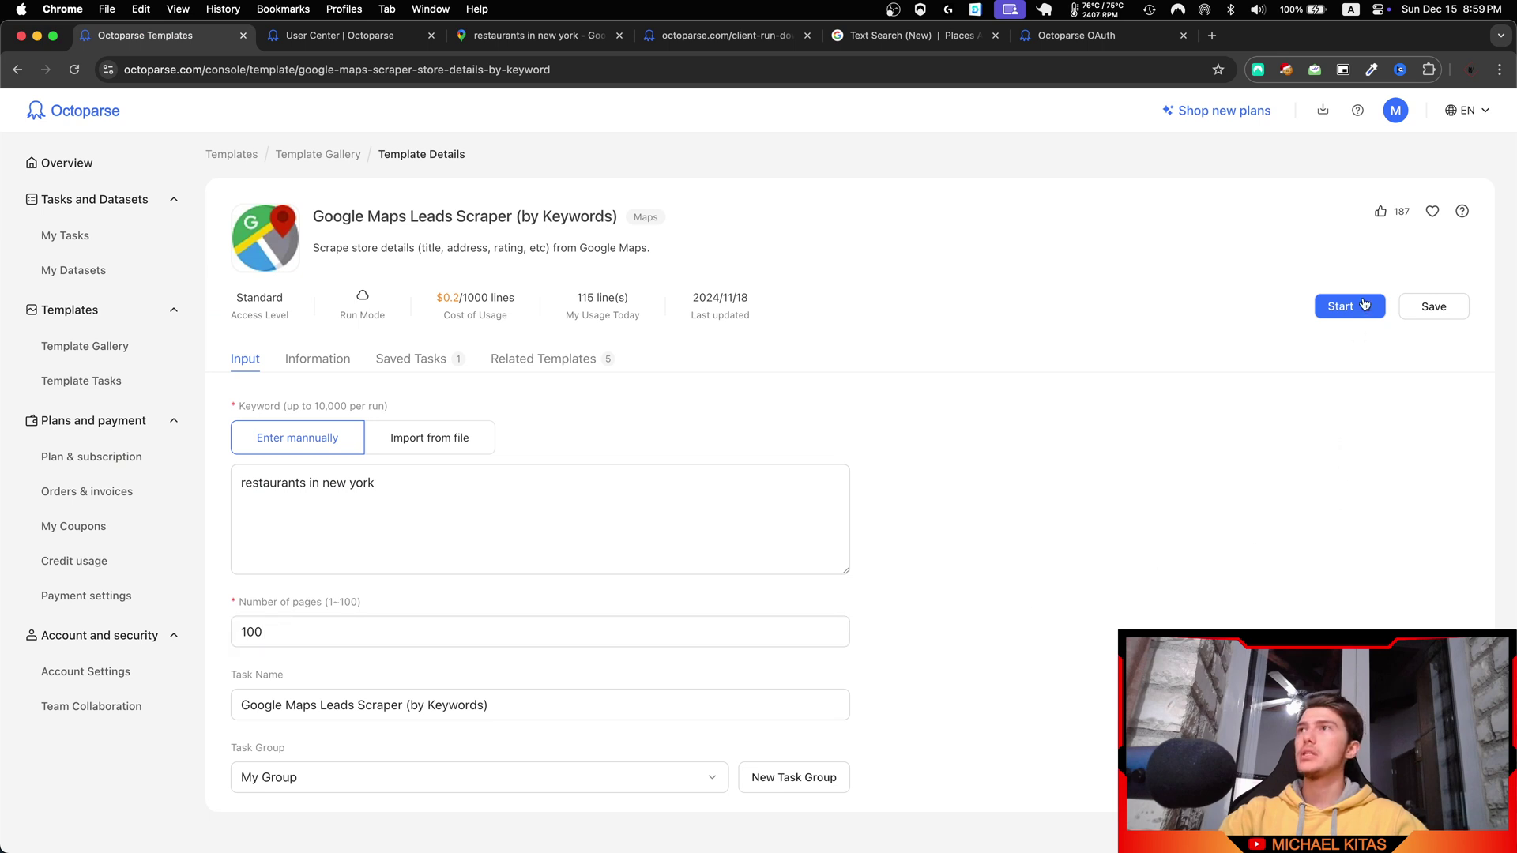
pyautogui.click(1363, 305)
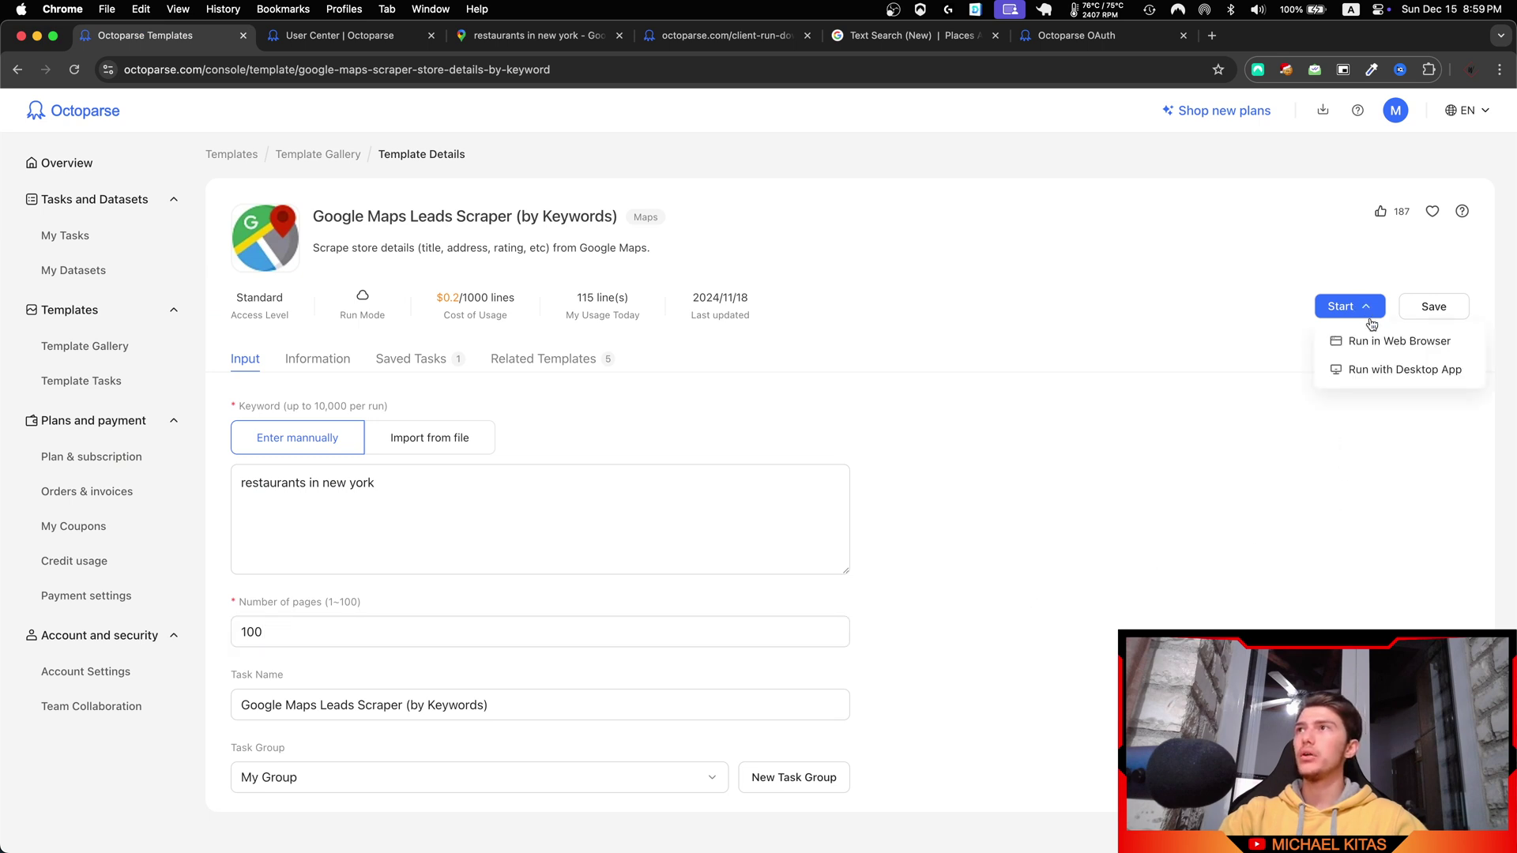
pyautogui.click(1402, 371)
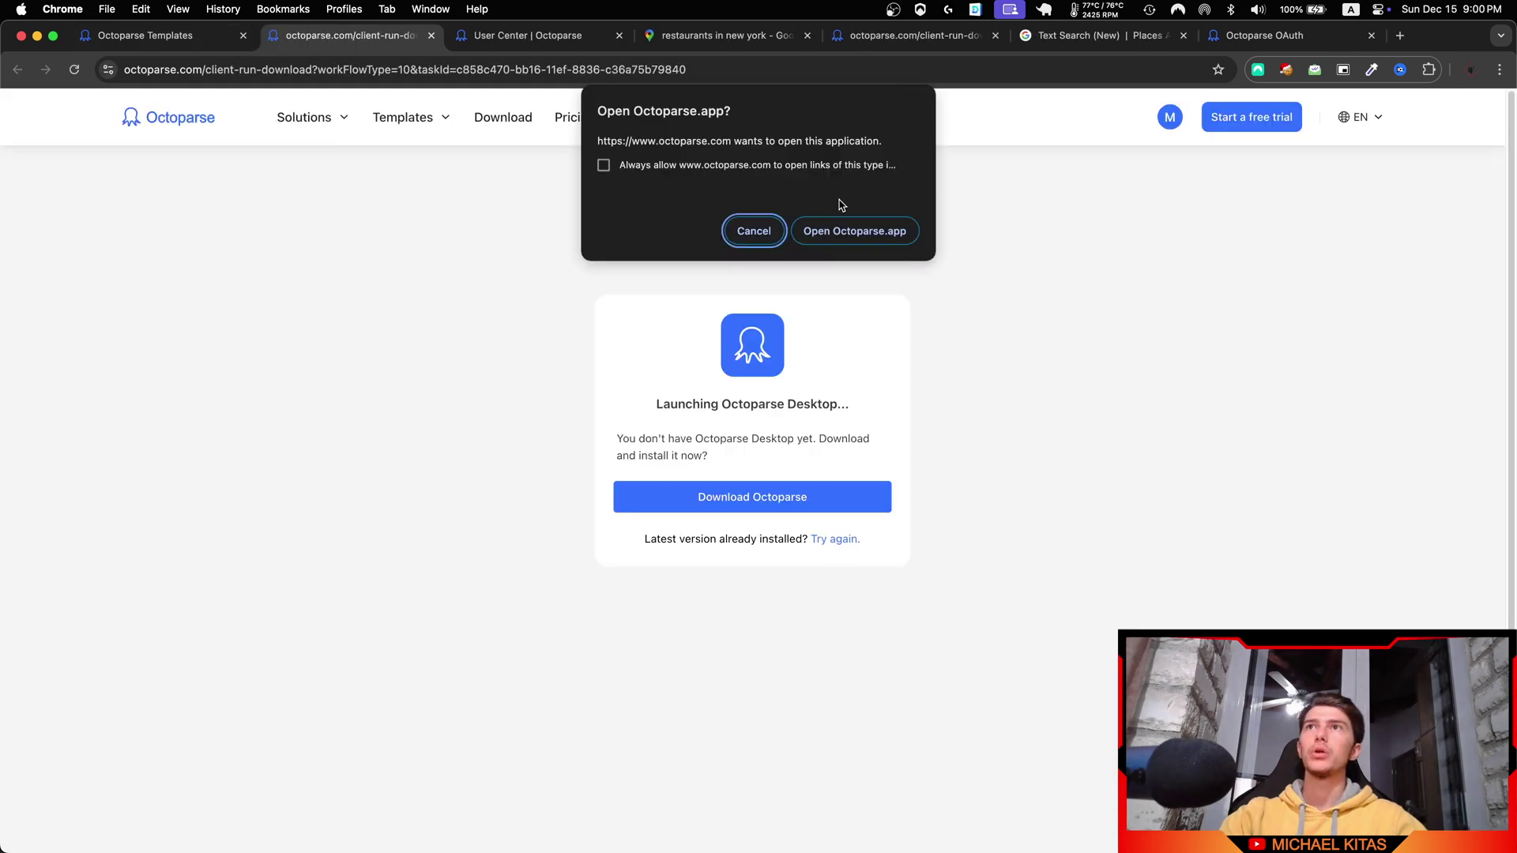
# - Open Octoparse from the browser and queue the Google Maps Leads Scraper (by Keywords) task in Standard Mode cloud run
pyautogui.click(844, 228)
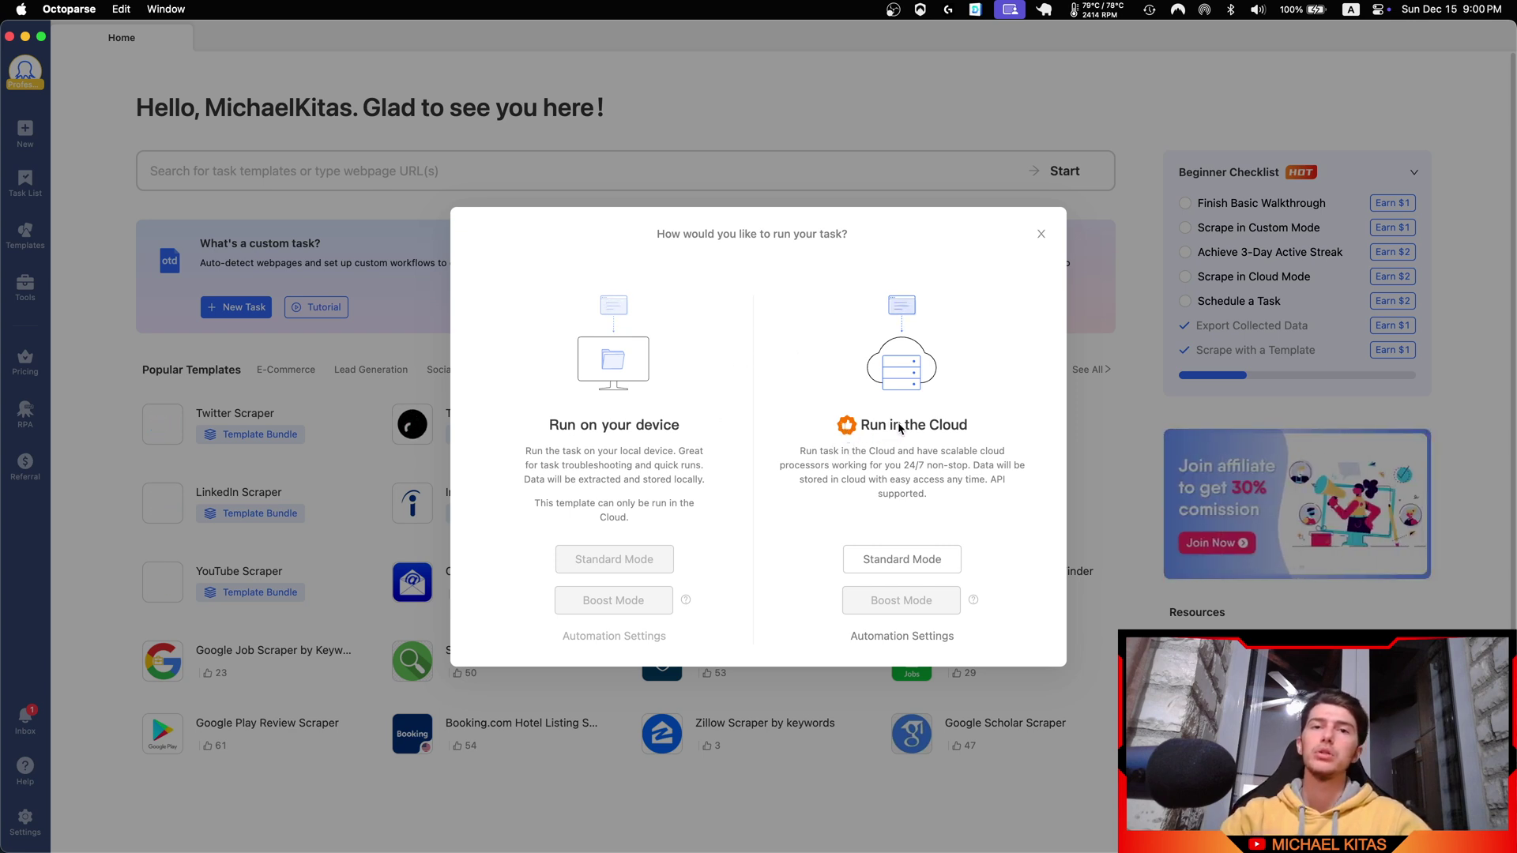
pyautogui.click(901, 559)
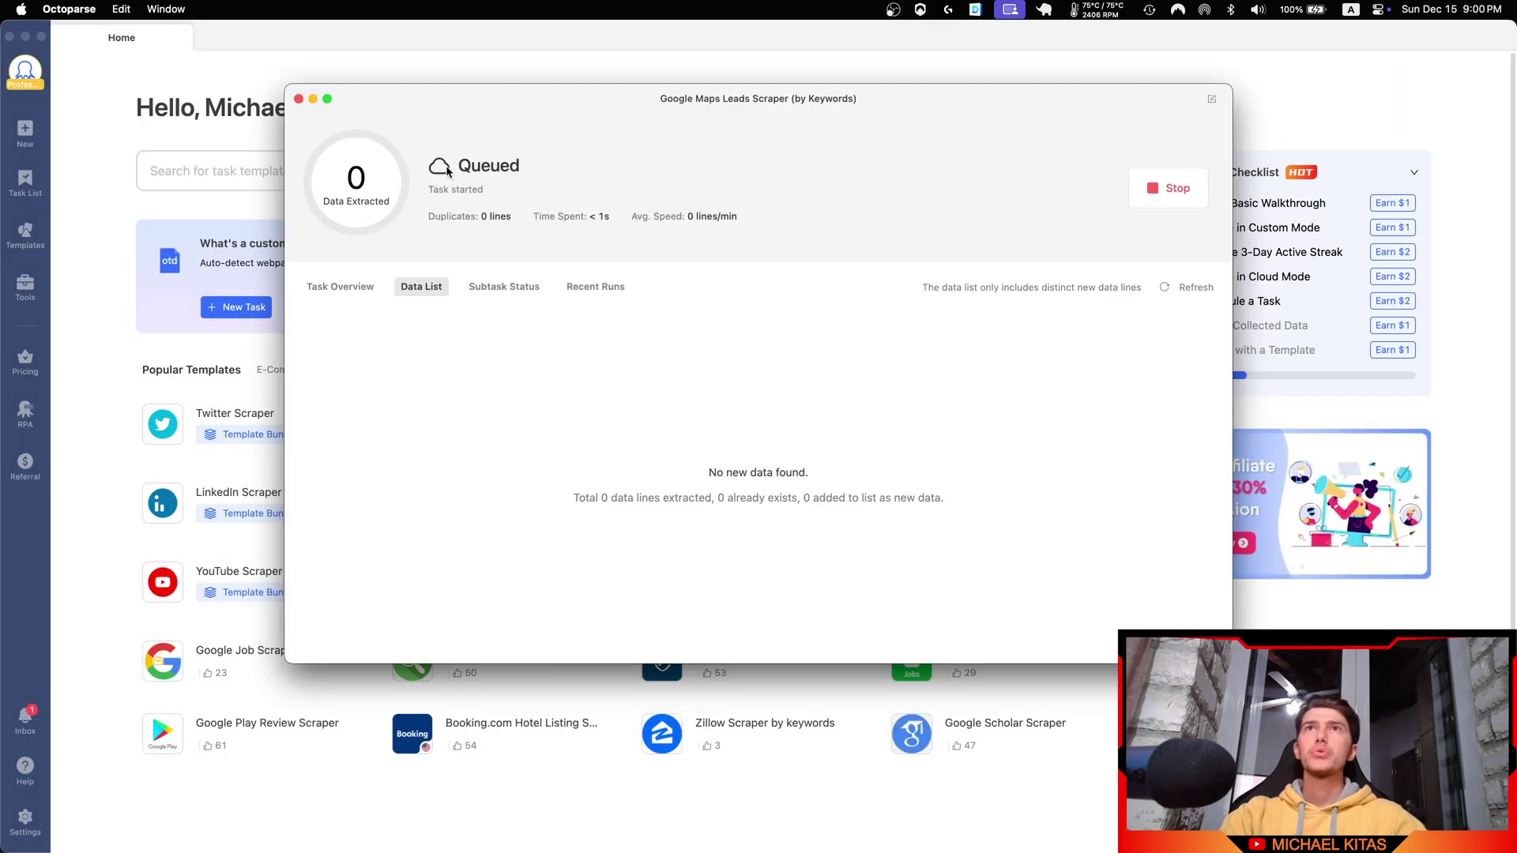